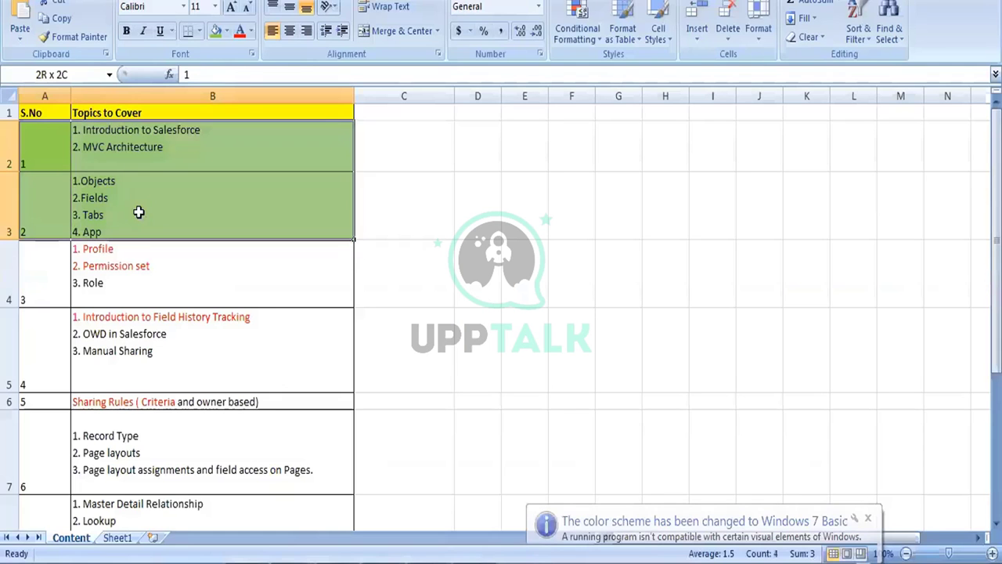
Review the first topics in the list and select the row covering Profile, Permission set and Role
left_click_drag(138, 212, 98, 227)
mouse_move(65, 270)
left_mouse_down()
mouse_move(81, 275)
mouse_move(84, 249)
mouse_move(81, 269)
left_mouse_up()
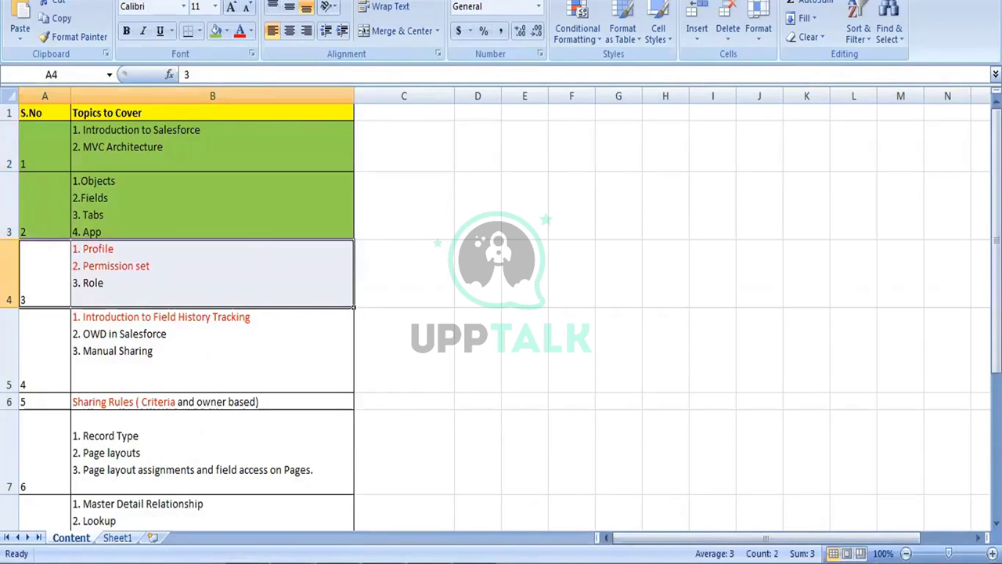
Switch to Salesforce Setup, search the setup options for "users" and open the Users page
key("alt+Tab")
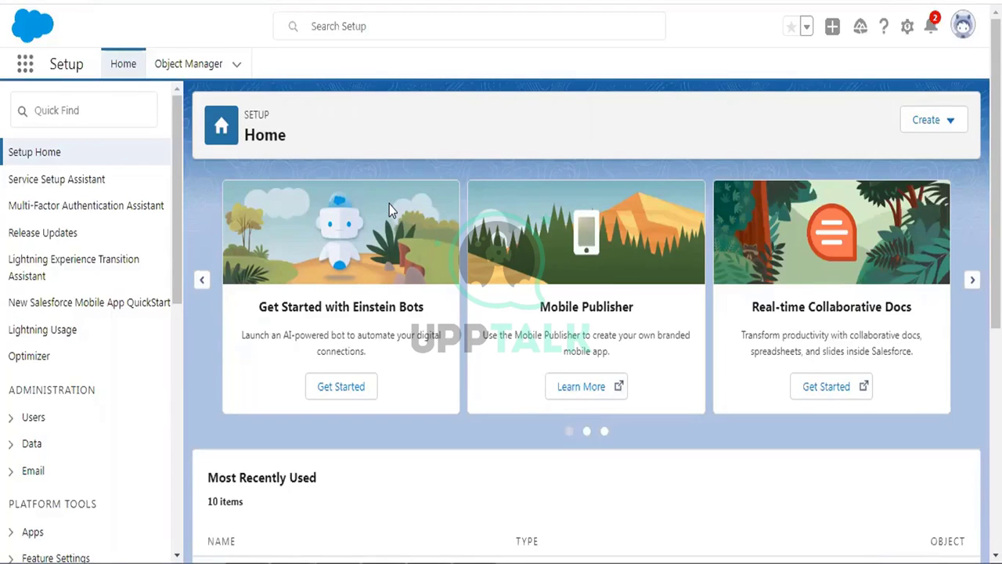
left_click(52, 111)
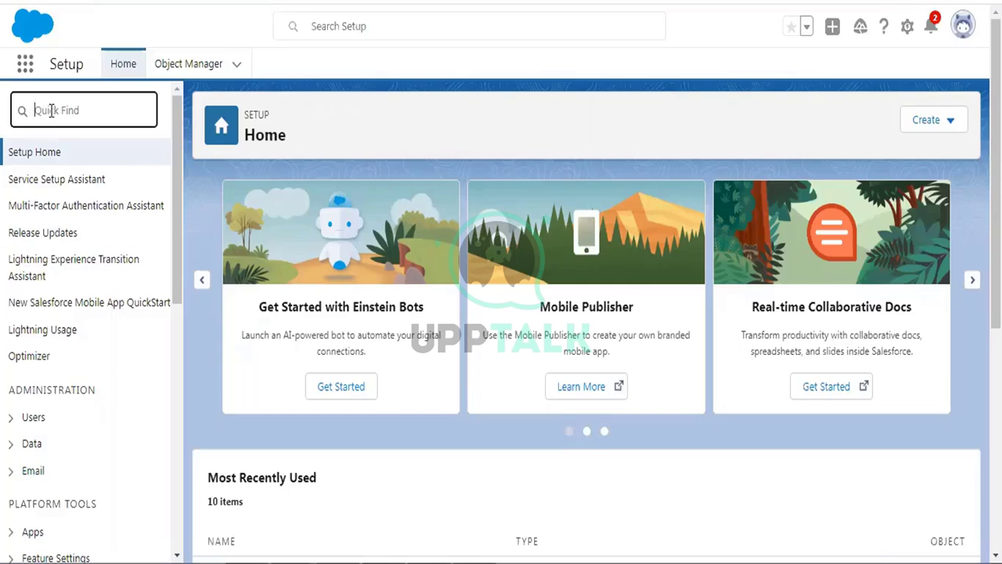
type("users")
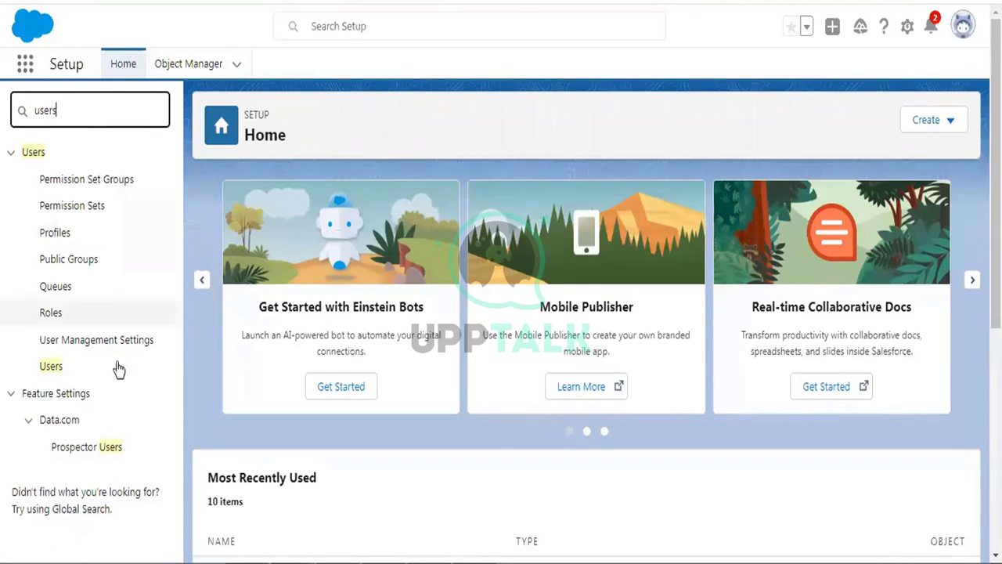
left_click(50, 366)
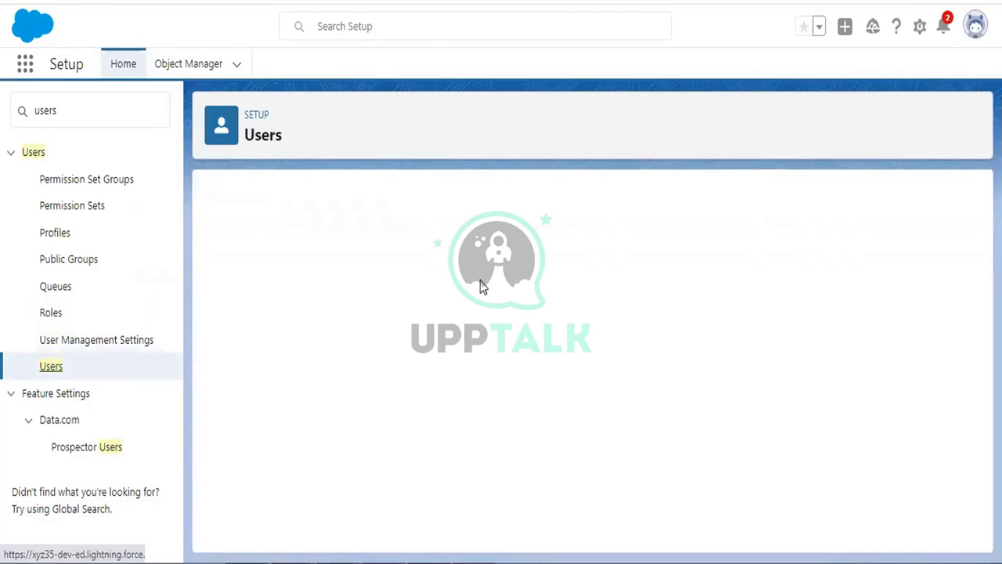
Start a new user record and set its user license to Salesforce Platform
left_click(468, 325)
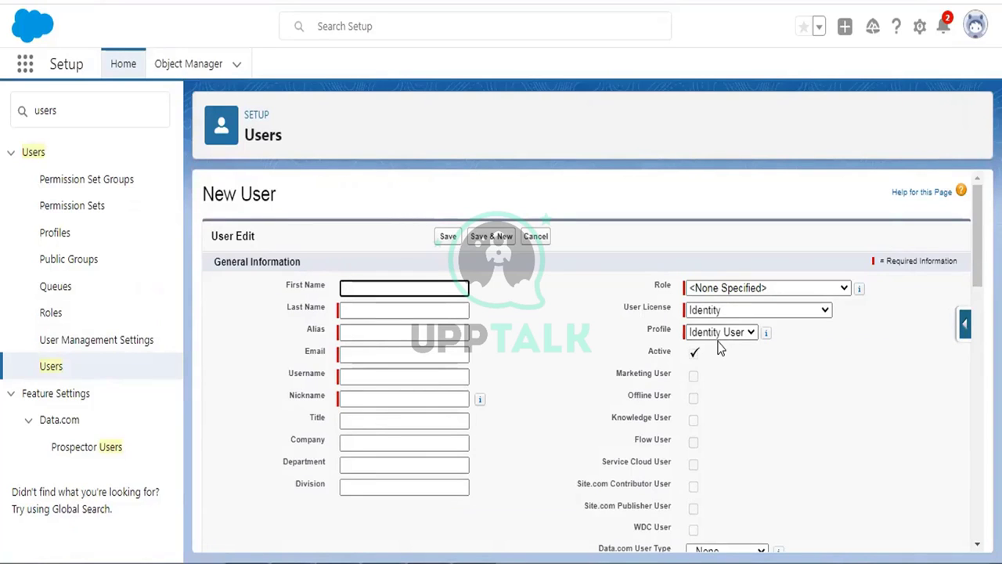
left_click(708, 310)
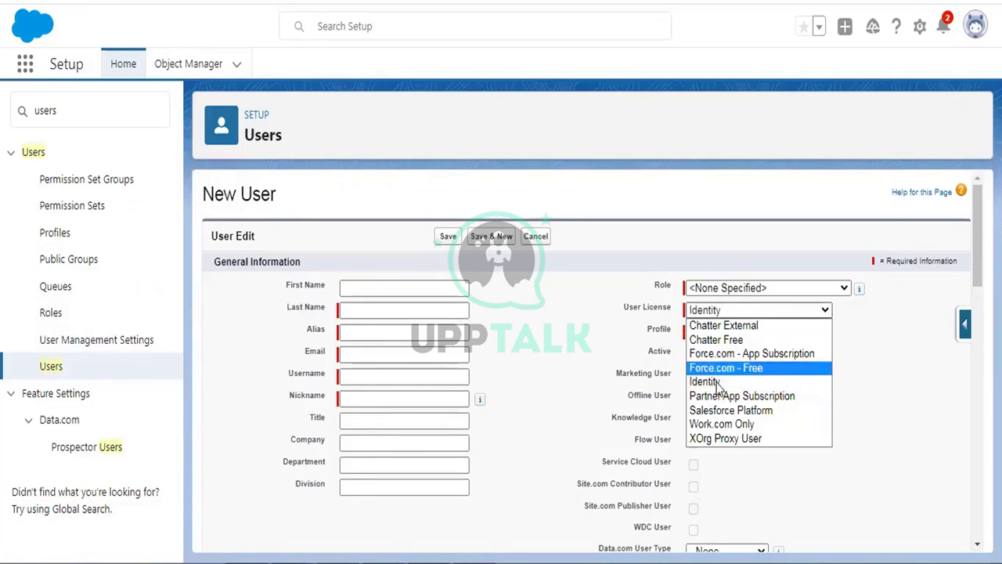
left_click(725, 410)
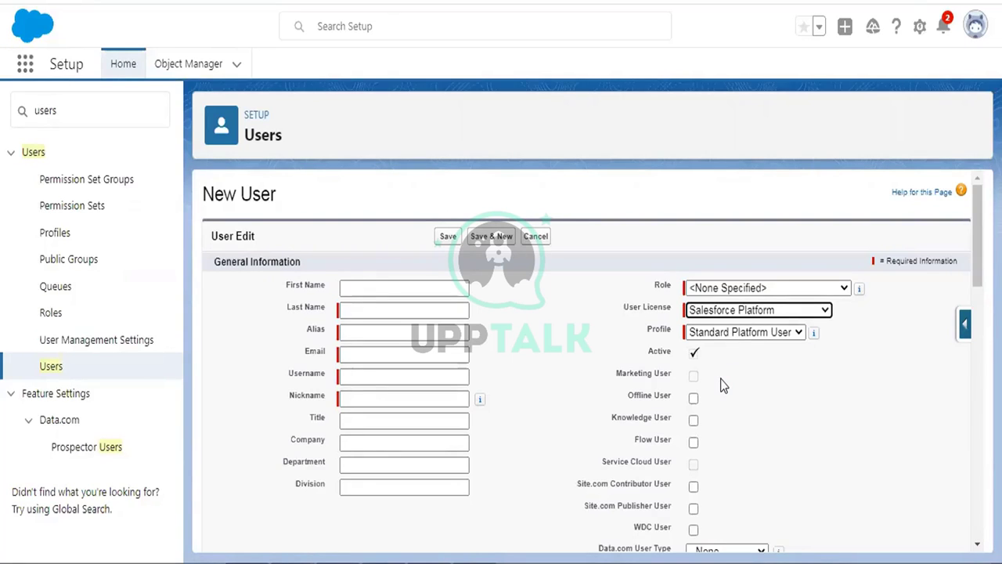
Open the Custom: Marketing Profile from the Profiles list for editing
left_click(54, 234)
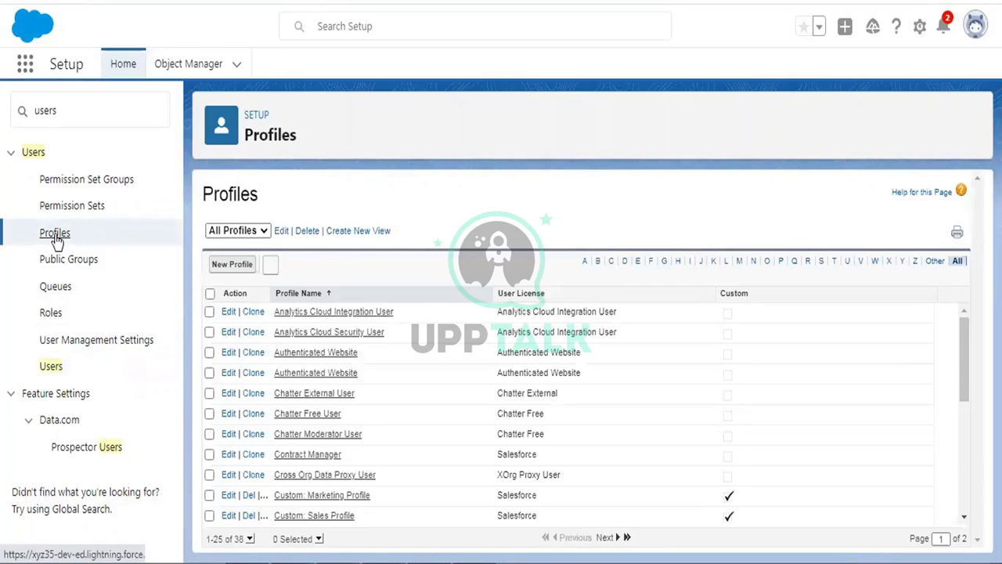
scroll(450, 348, "down", 1)
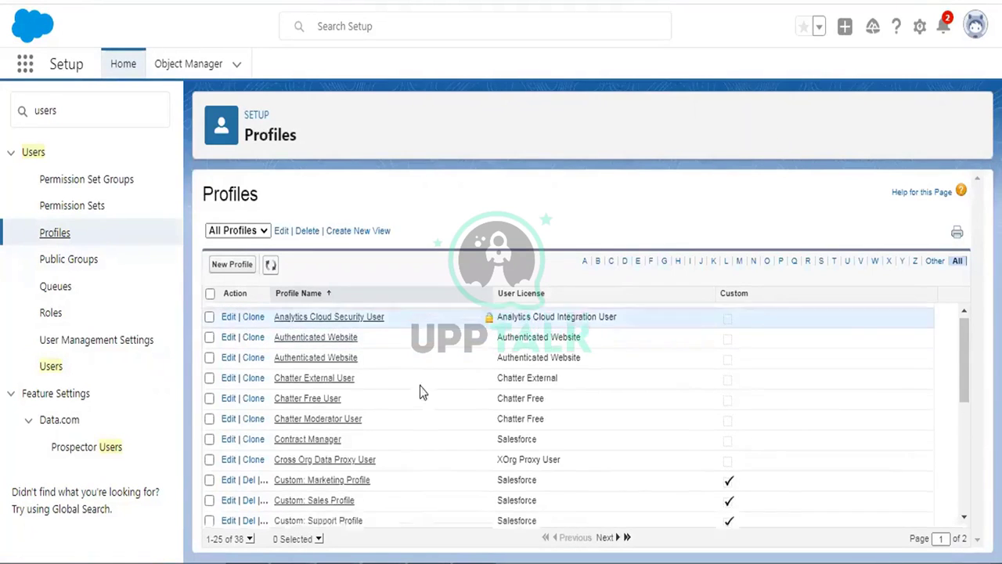
scroll(451, 348, "down", 2)
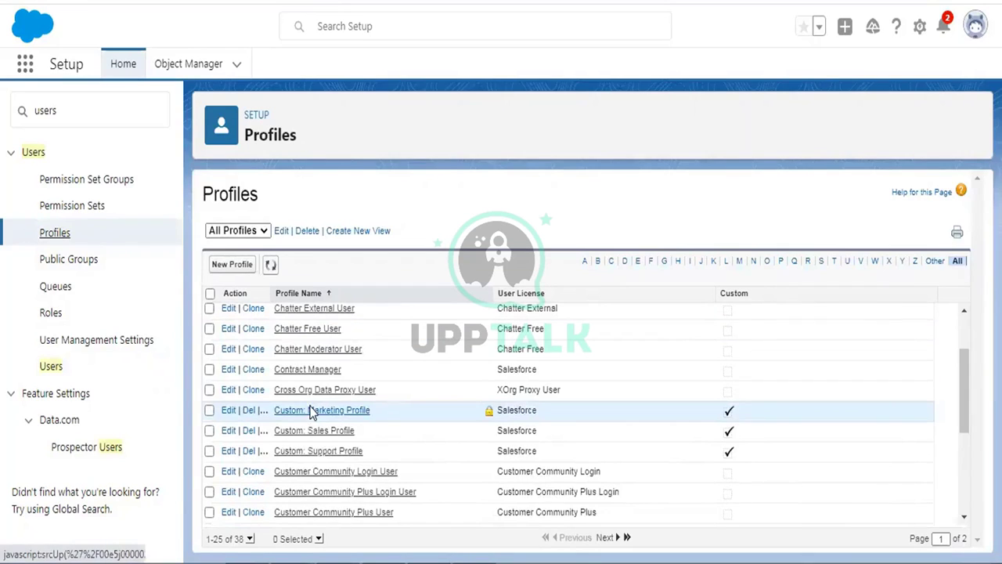
left_click(311, 411)
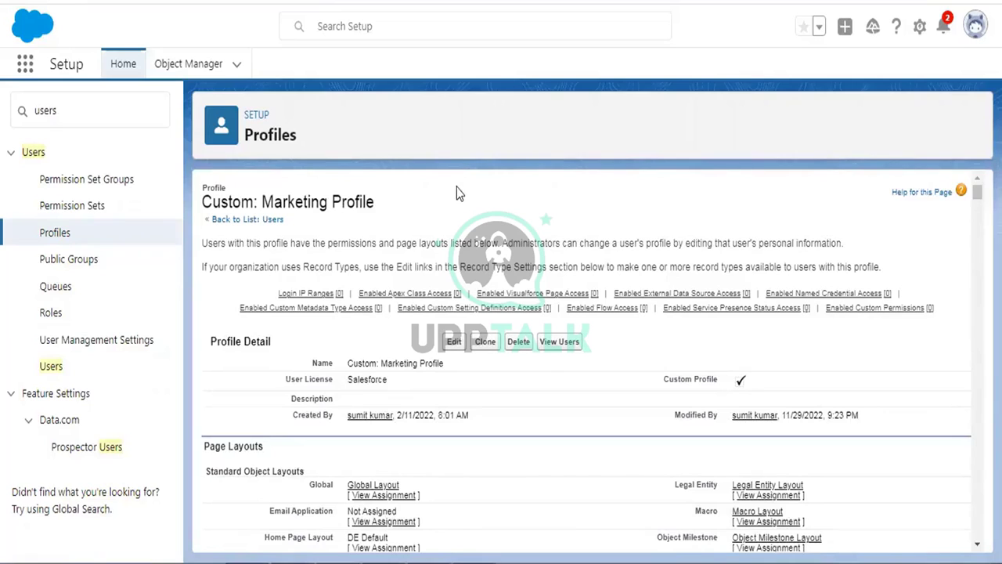
left_click(454, 342)
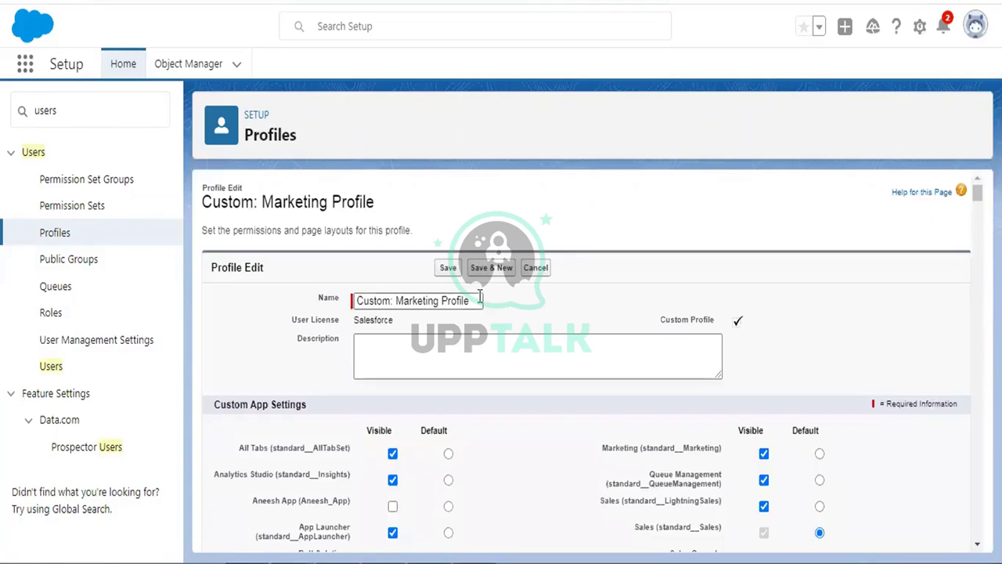
Remove the visibility of the Case Management System app in the profile's Custom App Settings
scroll(542, 368, "down", 2)
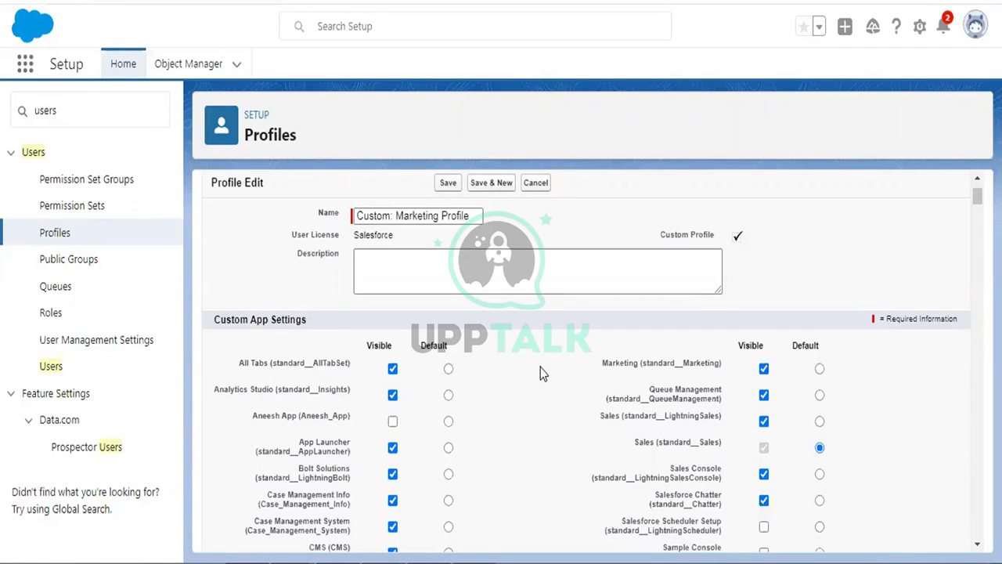
scroll(545, 369, "down", 2)
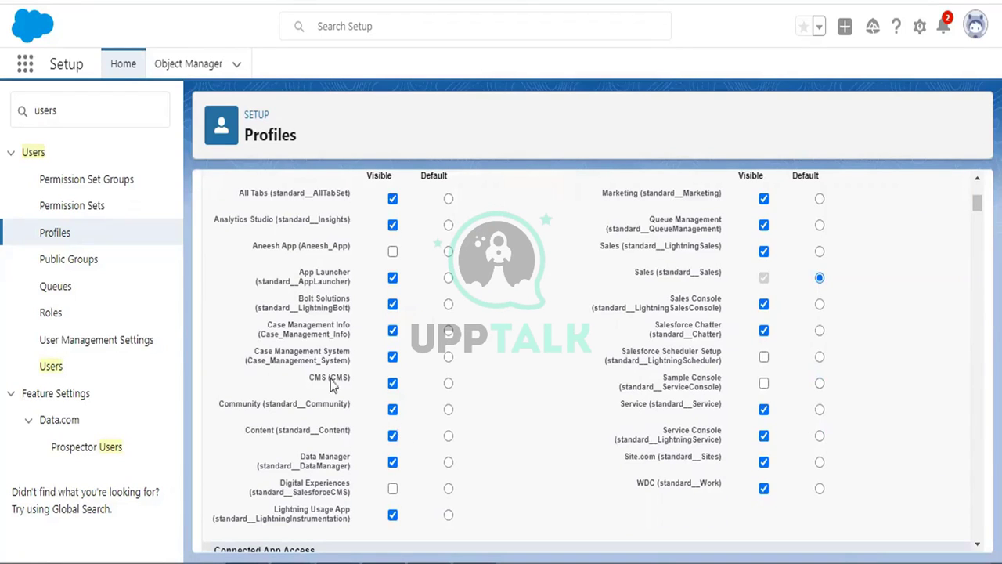
left_click_drag(255, 352, 350, 357)
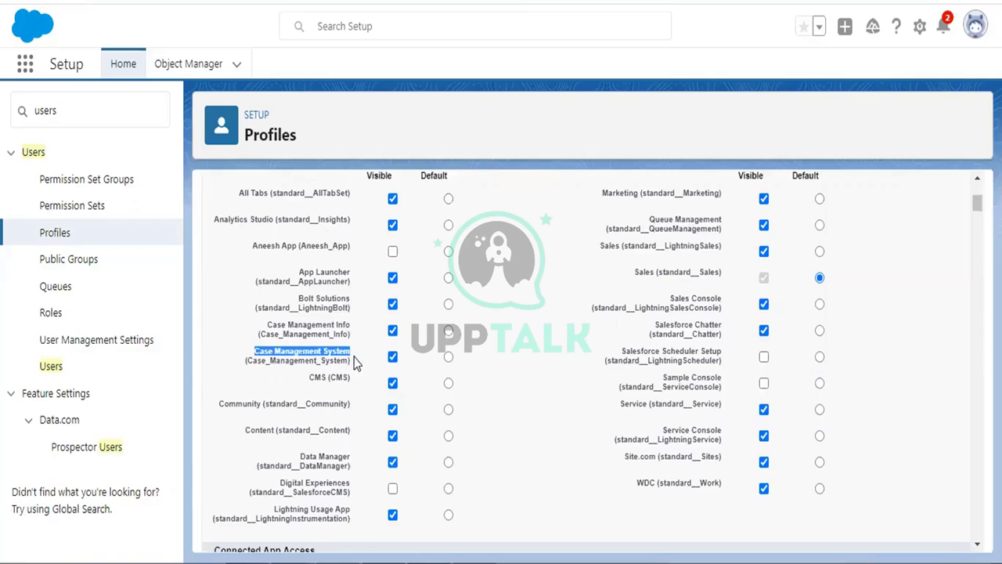
left_click(393, 357)
scroll(506, 339, "down", 3)
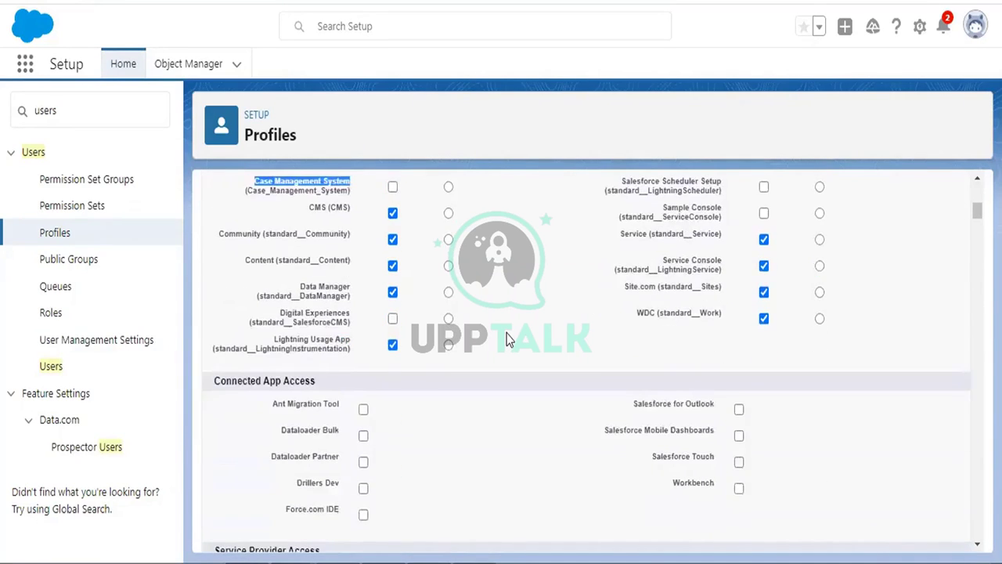
scroll(506, 339, "up", 3)
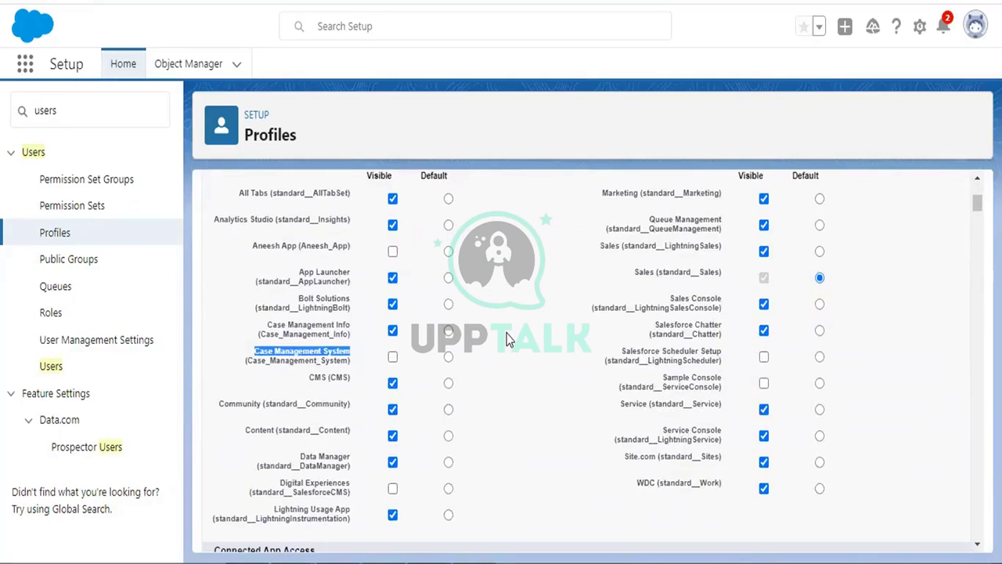
scroll(506, 339, "up", 1)
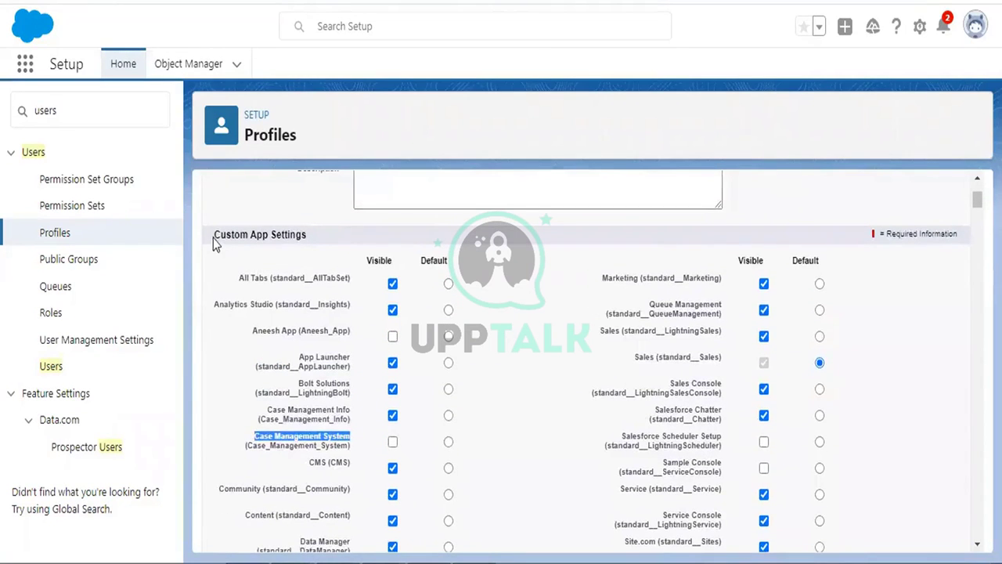
left_click_drag(214, 234, 307, 235)
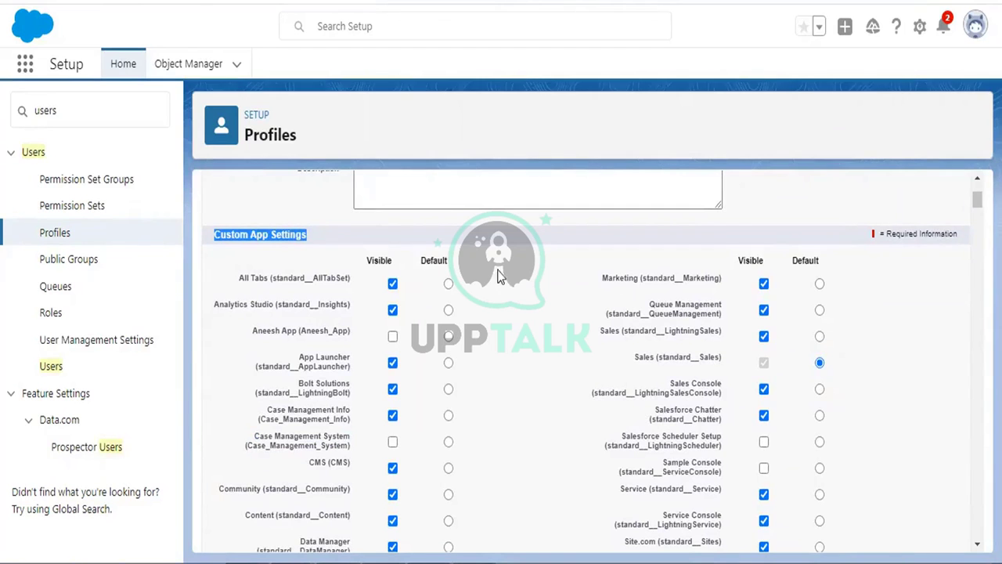
Examine the profile's Tab Settings, from the standard tabs down to the Patient Details custom tab
scroll(503, 251, "down", 5)
scroll(504, 252, "down", 3)
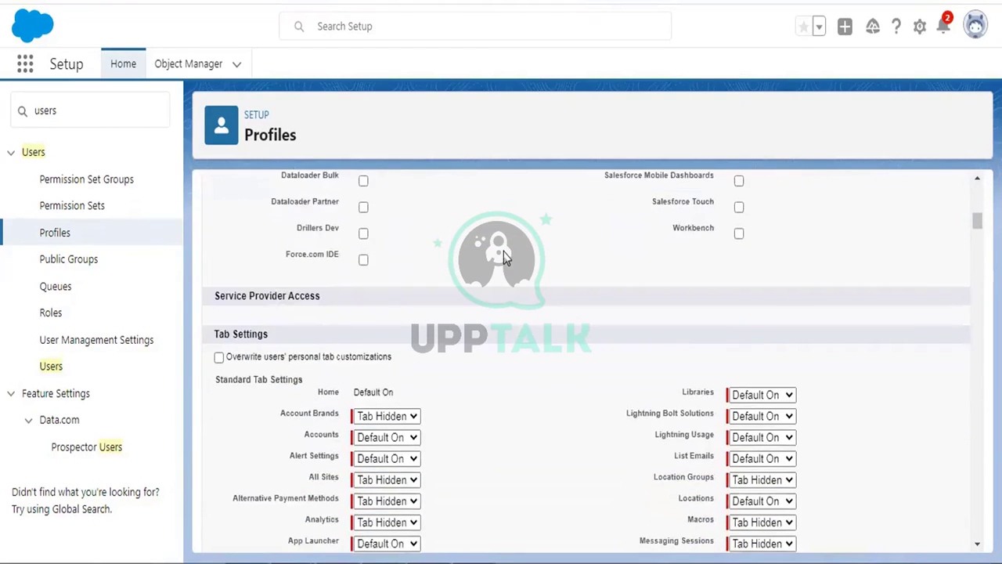
scroll(264, 248, "up", 1)
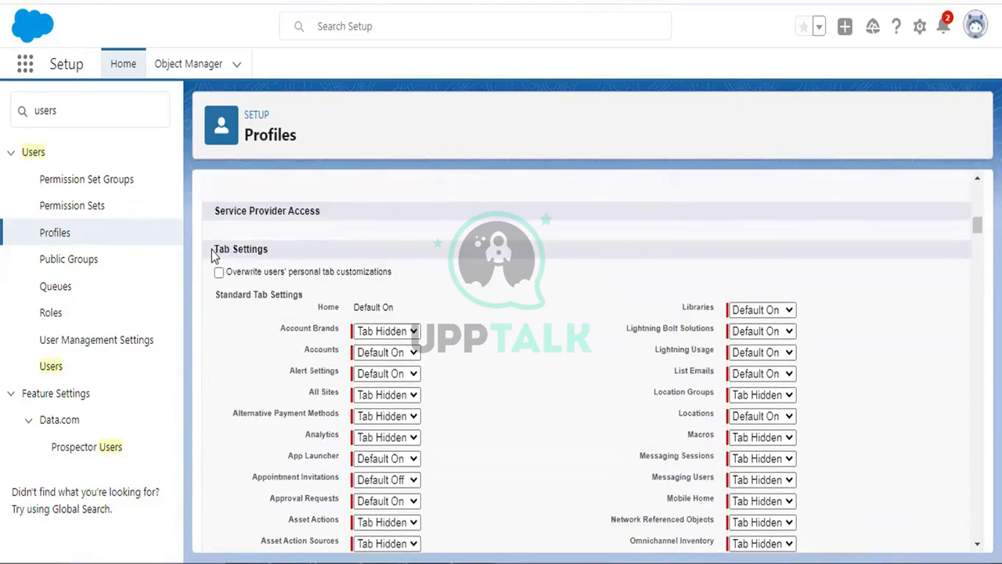
left_click_drag(213, 249, 273, 251)
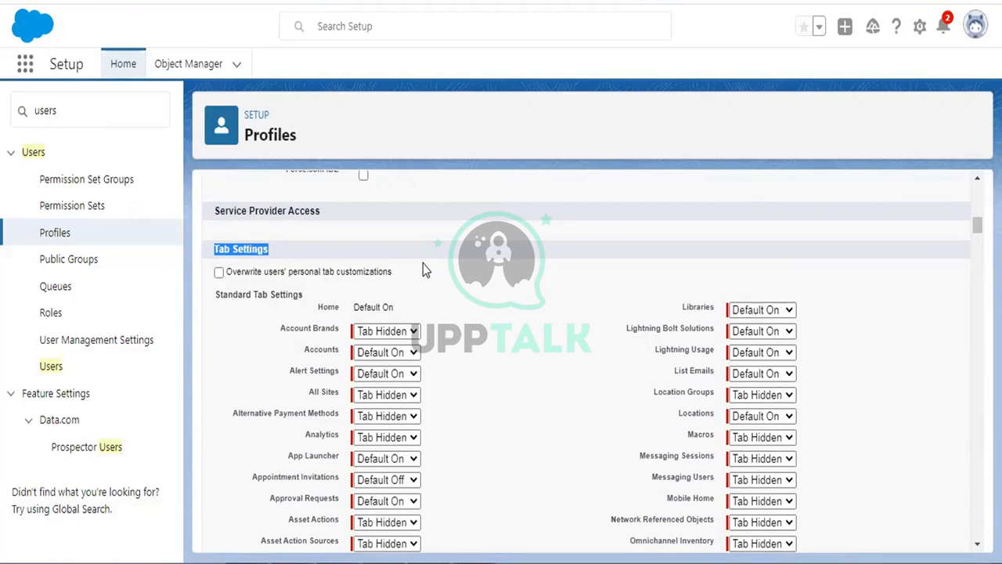
scroll(564, 235, "down", 10)
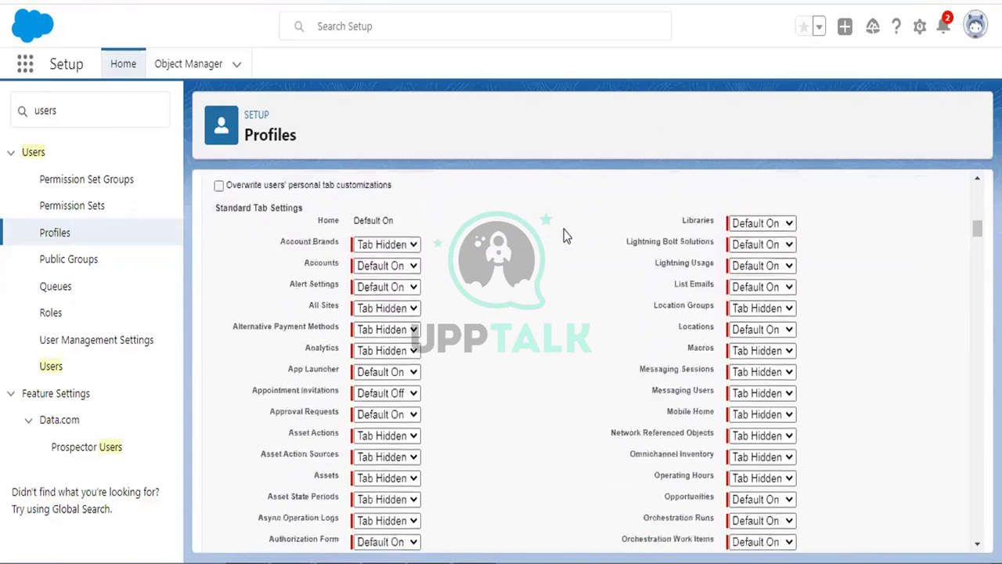
scroll(622, 280, "down", 15)
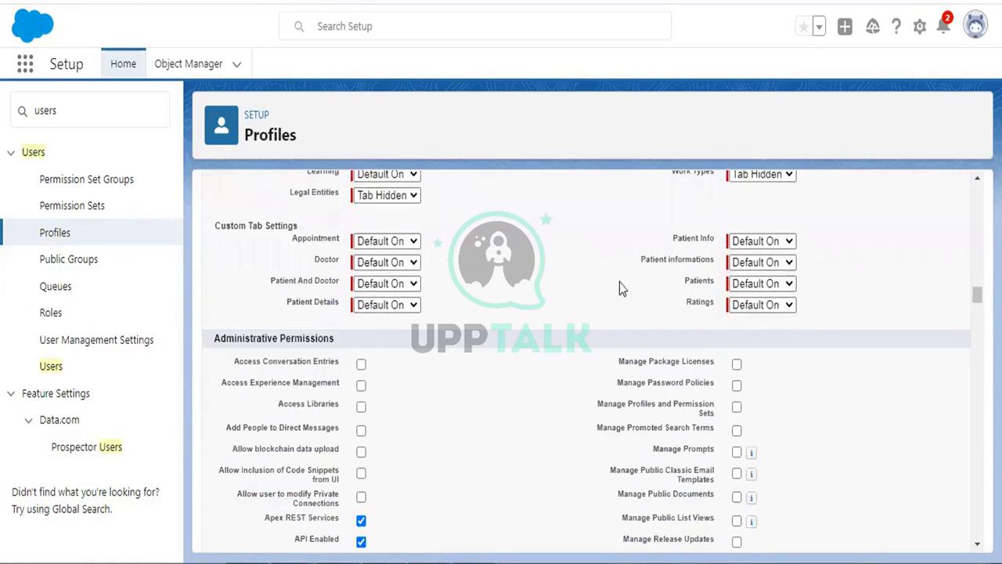
left_click_drag(288, 309, 345, 311)
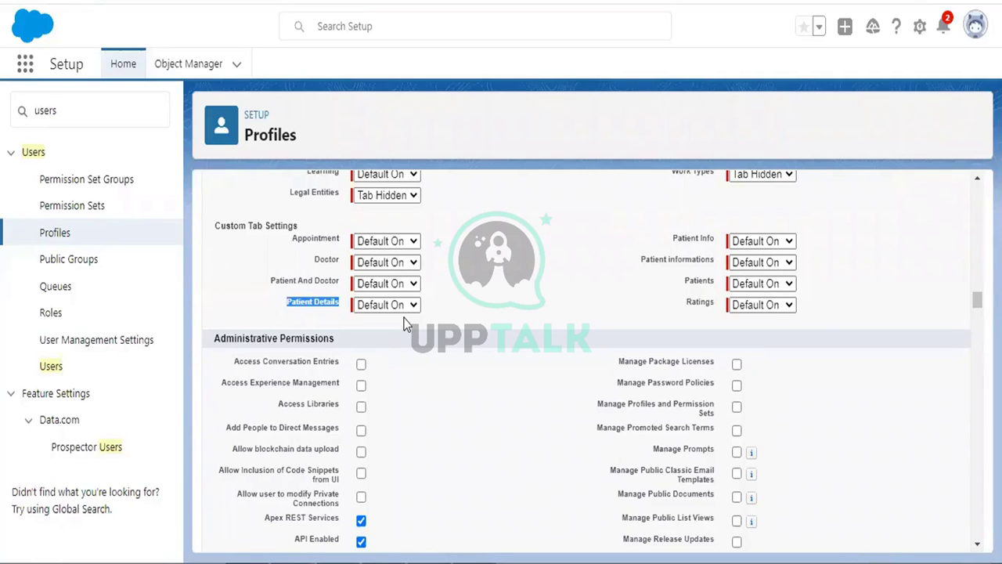
Go back over the profile's app access, standard tab and custom tab settings
scroll(486, 288, "up", 15)
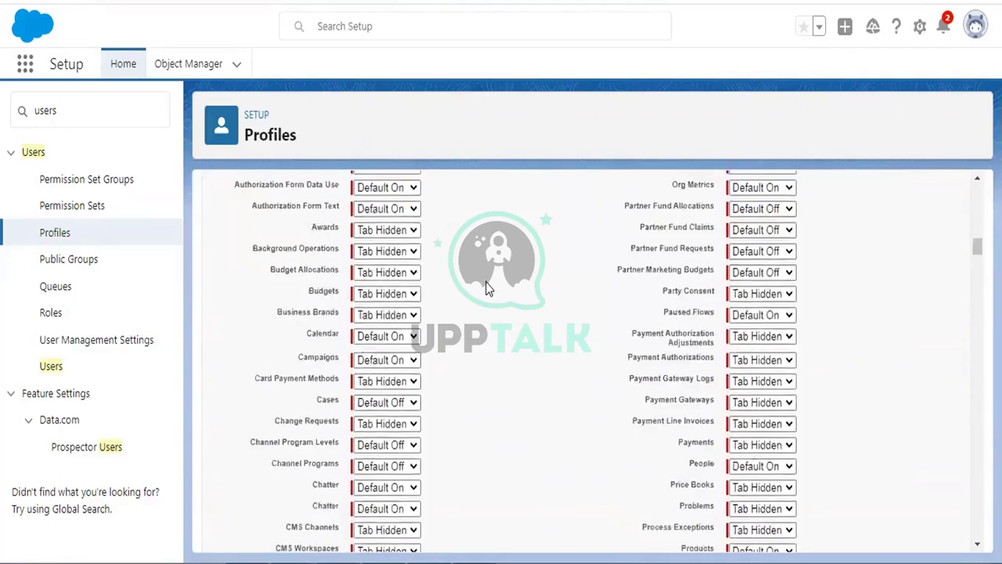
scroll(548, 274, "up", 5)
scroll(583, 252, "down", 10)
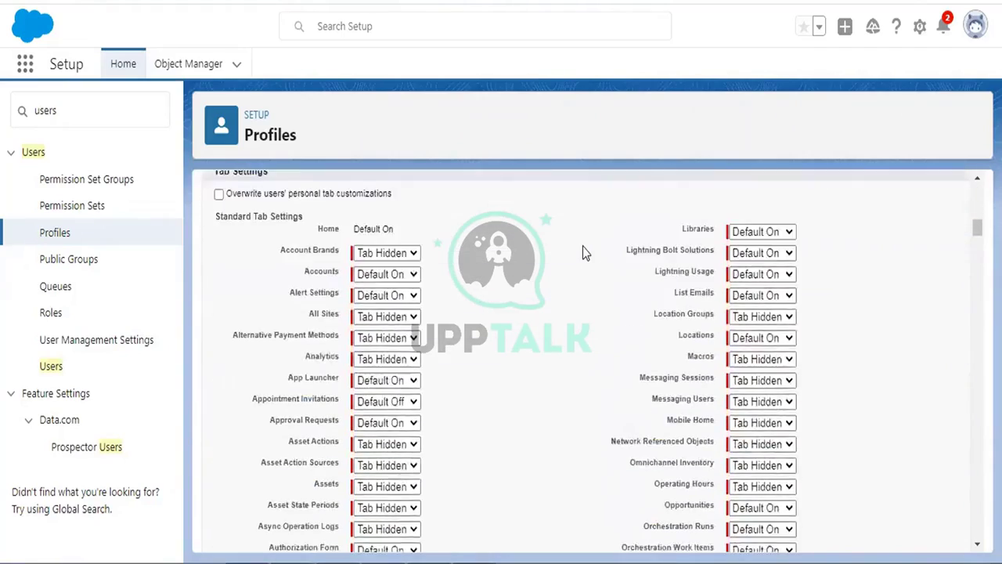
scroll(583, 252, "up", 5)
scroll(583, 247, "up", 3)
scroll(583, 248, "down", 6)
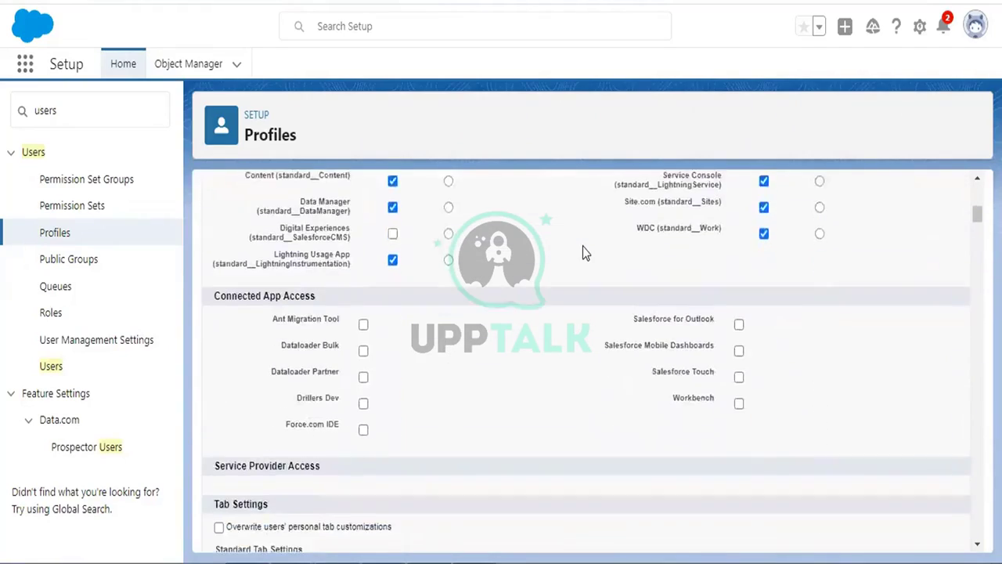
scroll(583, 252, "down", 5)
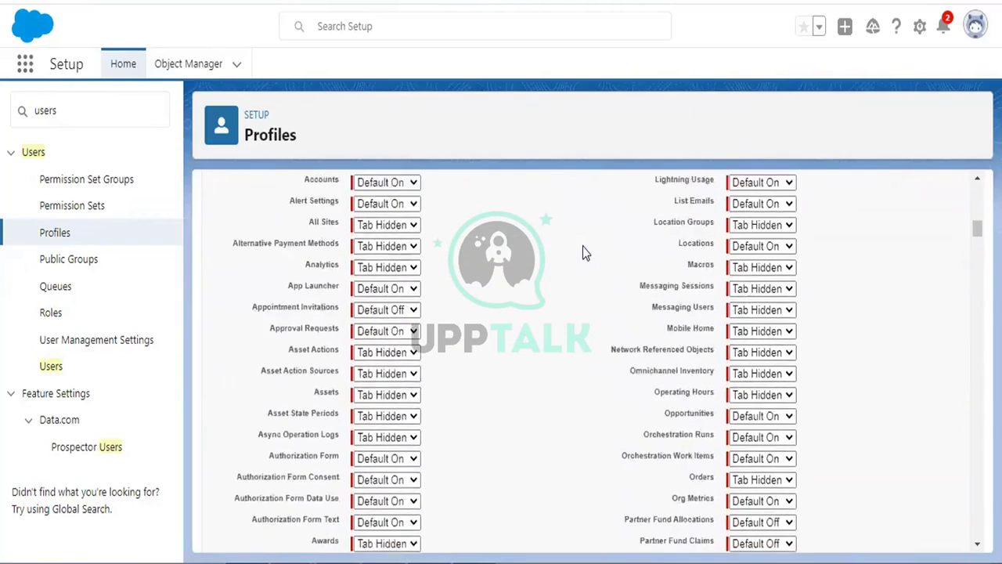
scroll(582, 252, "down", 6)
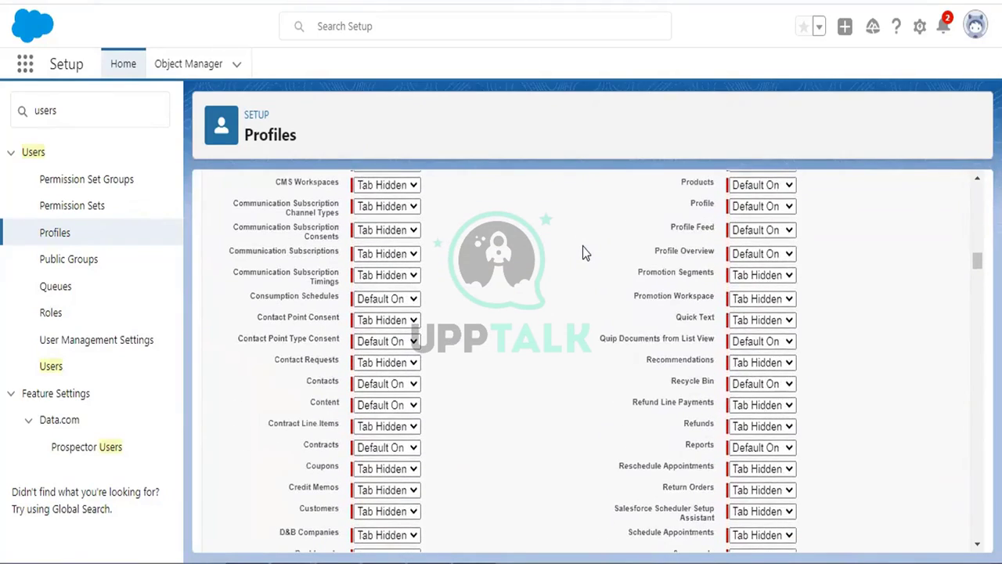
scroll(583, 252, "down", 4)
scroll(583, 247, "down", 8)
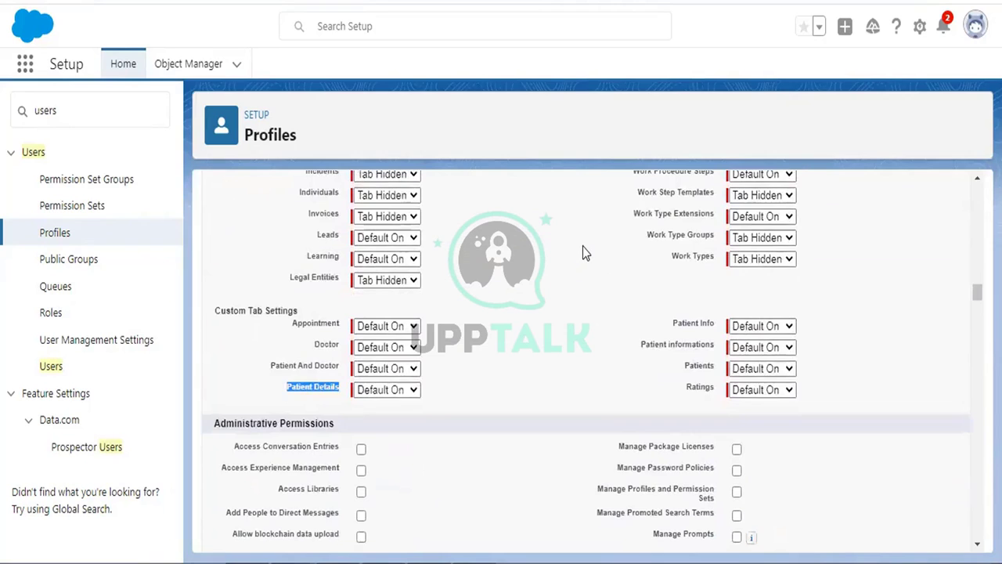
Examine the profile's permissions from Administrative Permissions through the Standard Object Permissions list
scroll(582, 252, "down", 1)
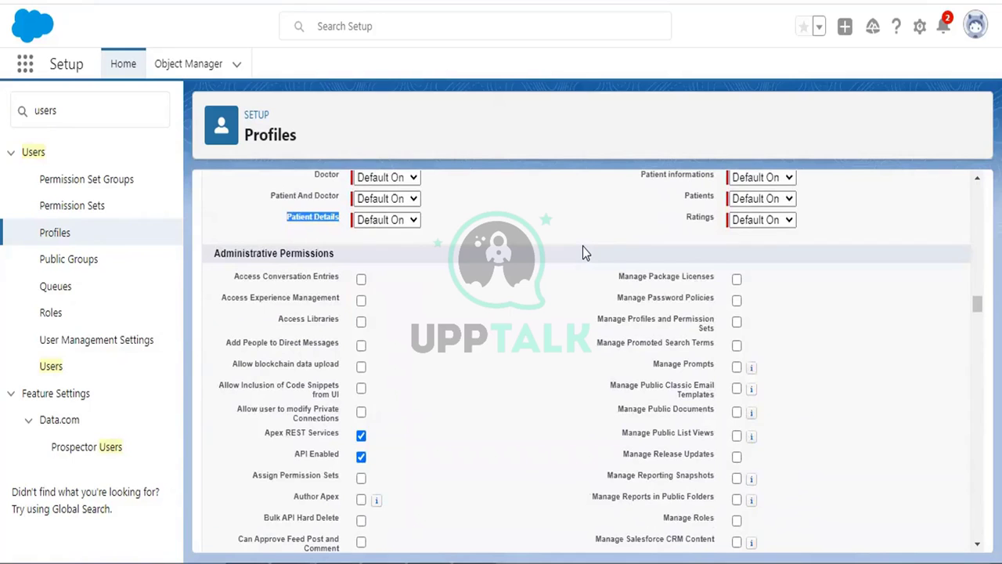
scroll(525, 259, "down", 10)
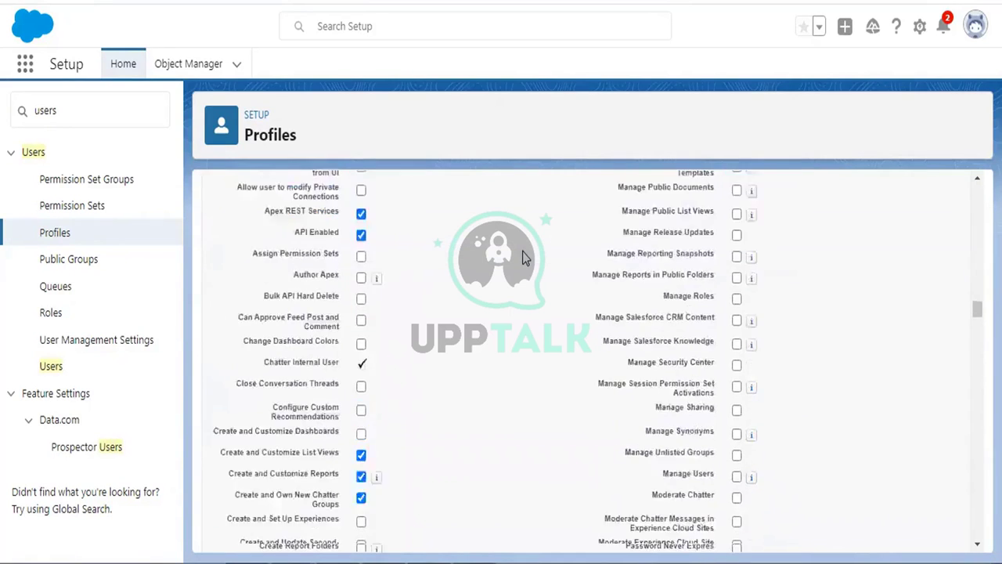
scroll(523, 258, "down", 15)
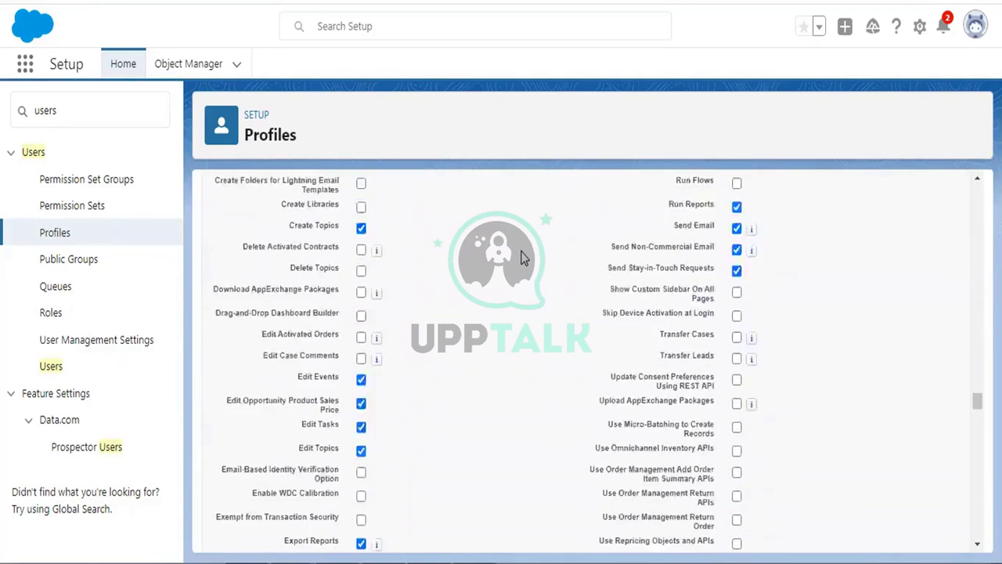
left_click_drag(215, 201, 345, 206)
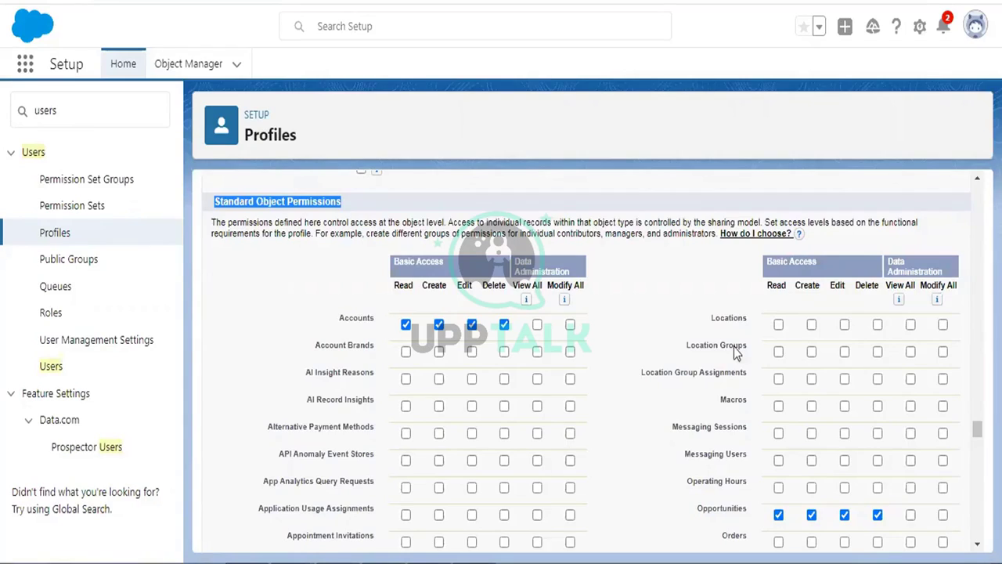
scroll(697, 309, "down", 6)
scroll(687, 306, "down", 6)
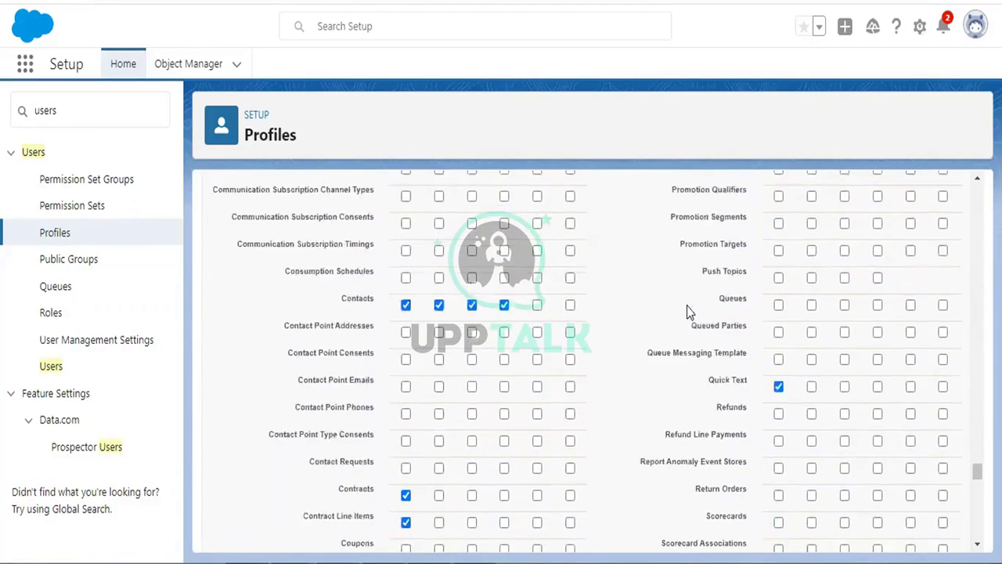
scroll(687, 306, "down", 14)
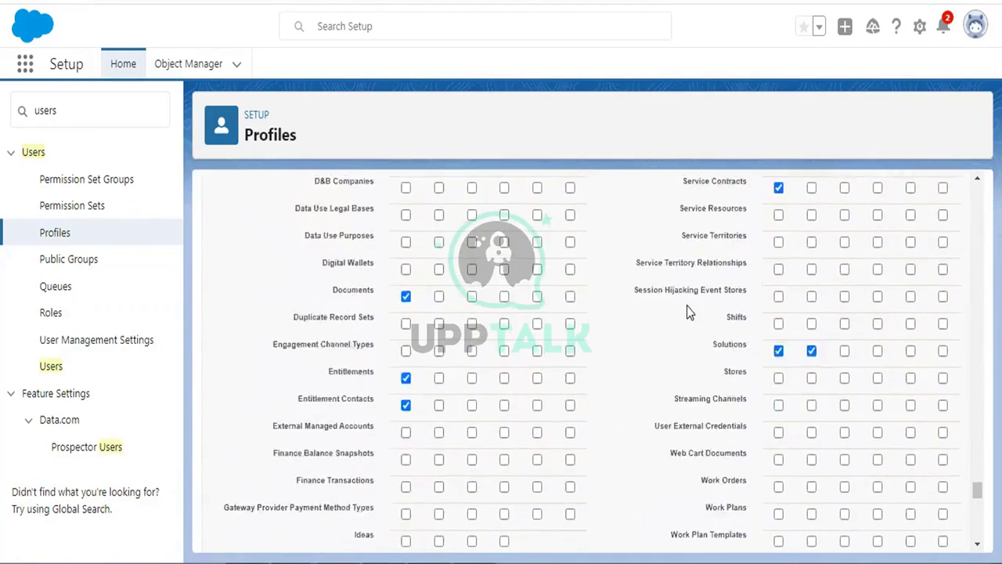
scroll(686, 306, "down", 2)
Highlight the Read, Create, Edit, Delete, View All and Modify All access levels in the Custom Object Permissions
left_click_drag(662, 269, 872, 242)
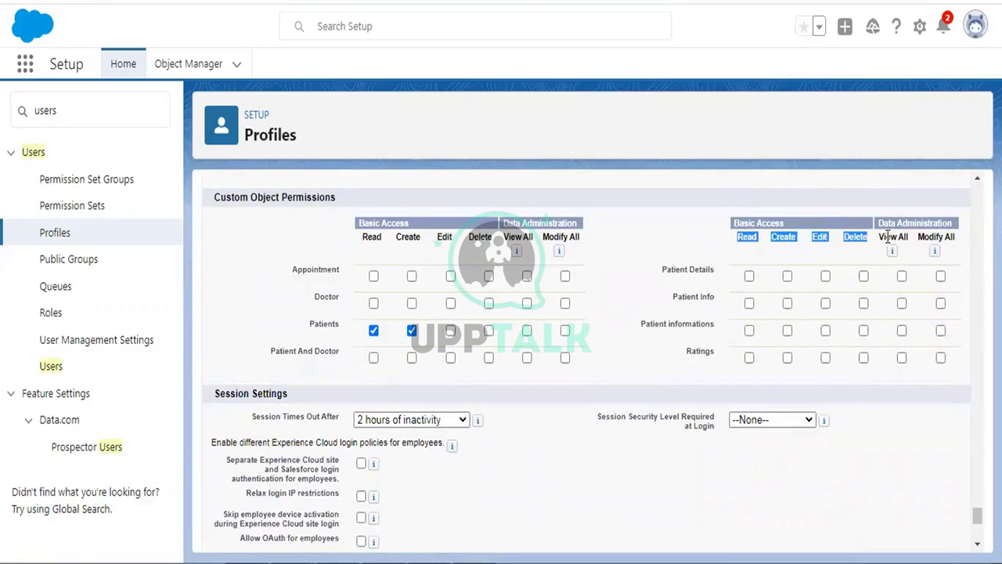
left_click_drag(880, 236, 907, 237)
left_click_drag(921, 241, 939, 243)
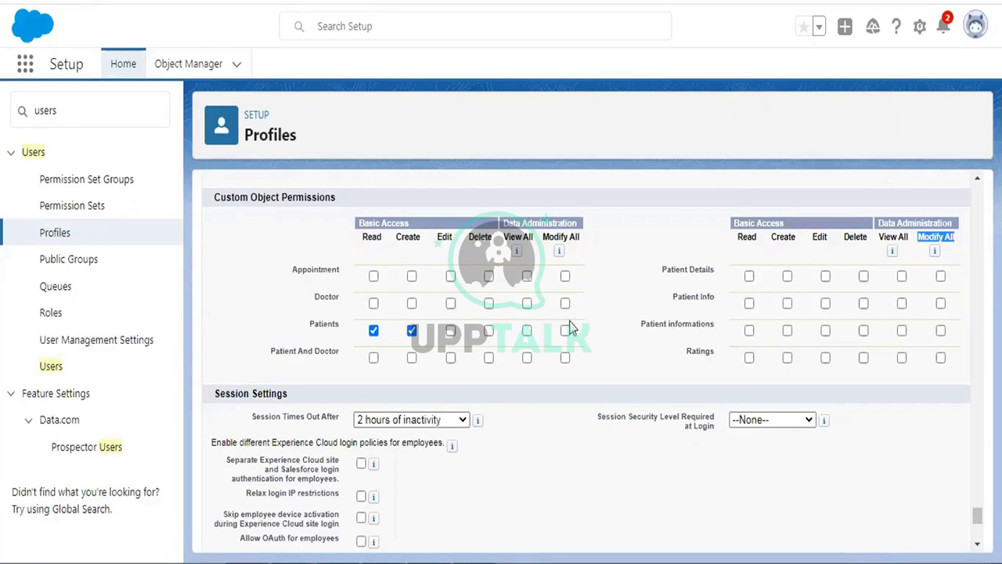
Examine the Session Settings, including the session timeout choices, and the Password Policies, and leave the profile without saving
scroll(572, 323, "down", 1)
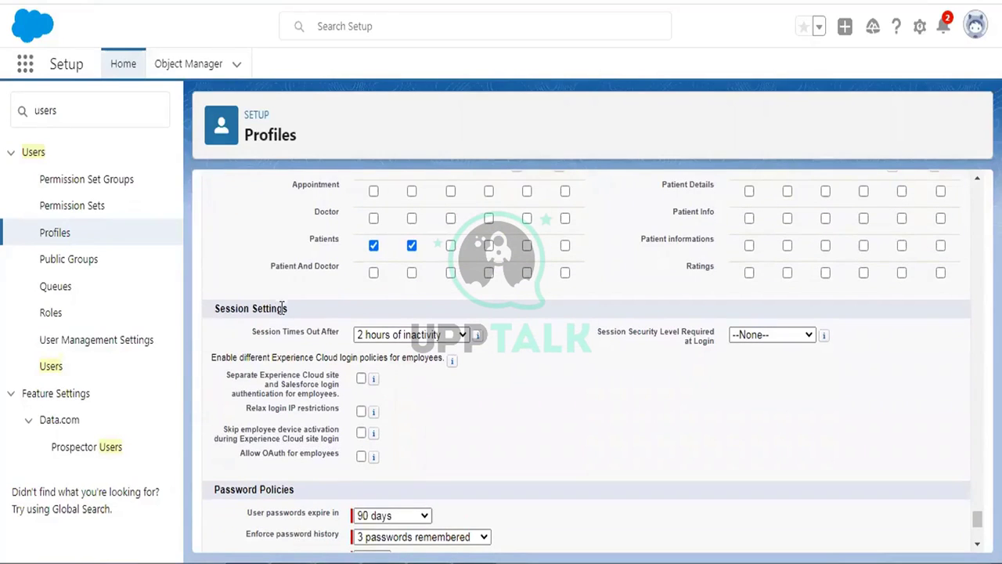
scroll(281, 307, "down", 1)
scroll(283, 307, "down", 1)
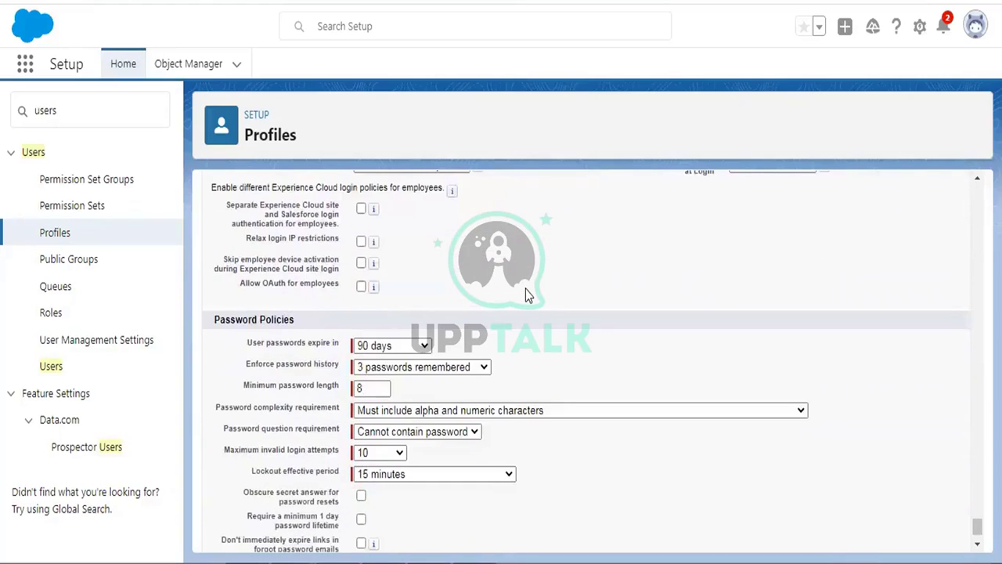
scroll(525, 290, "up", 1)
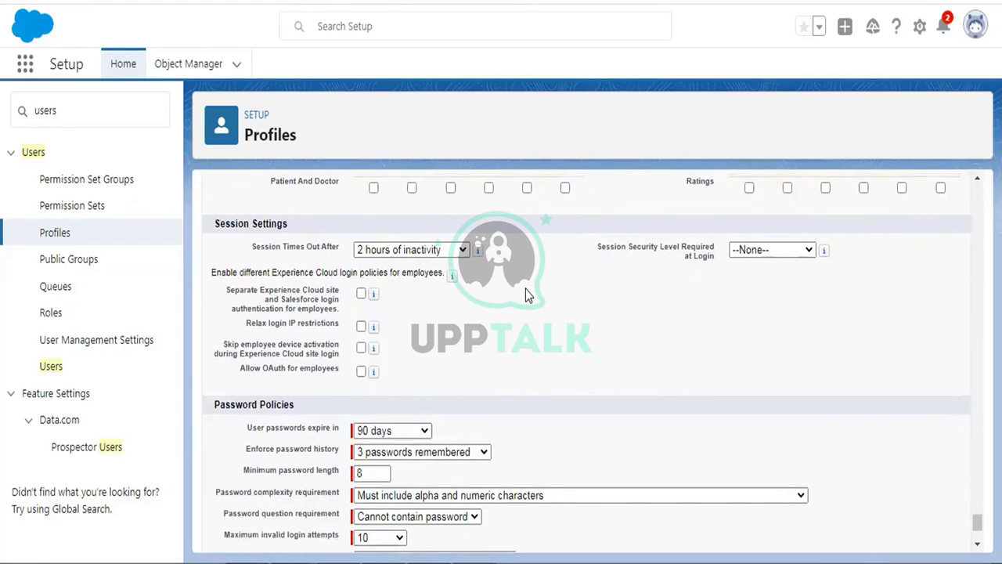
left_click(407, 251)
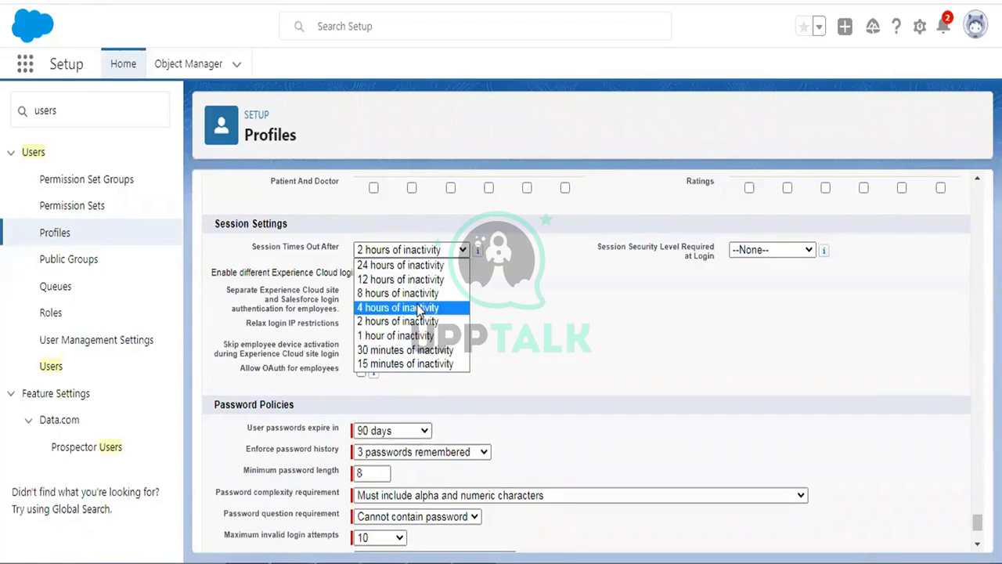
left_click(562, 298)
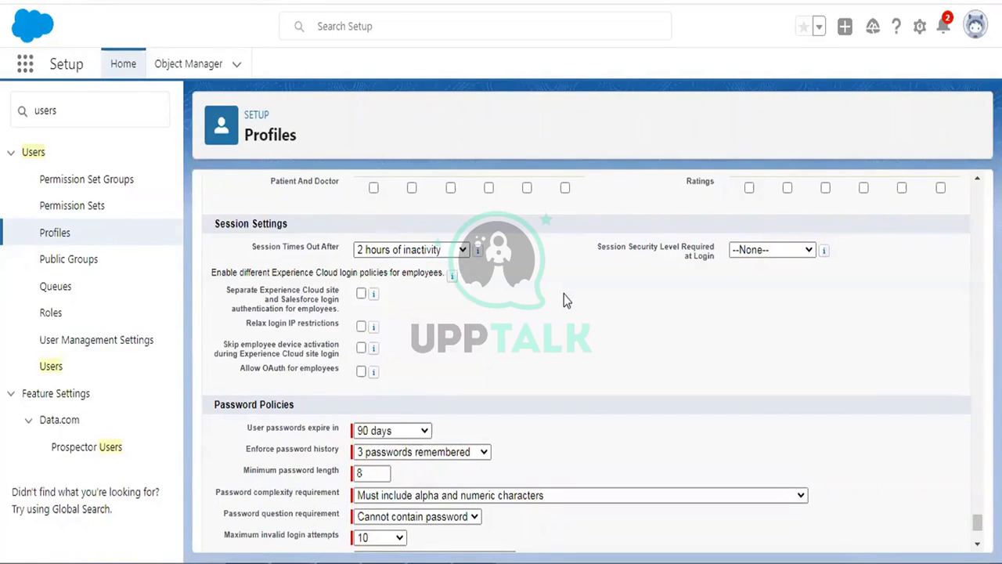
scroll(559, 289, "down", 2)
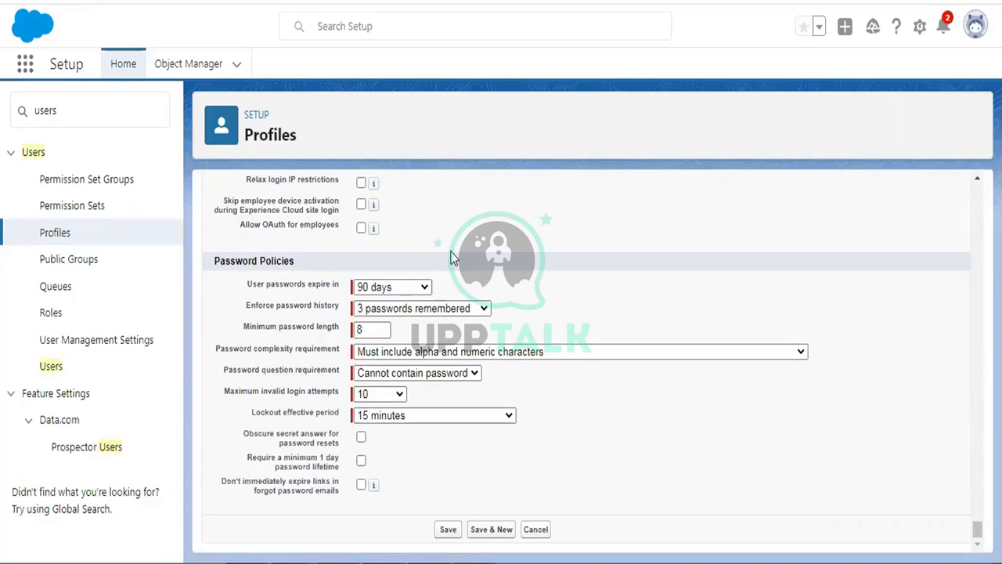
scroll(452, 258, "up", 1)
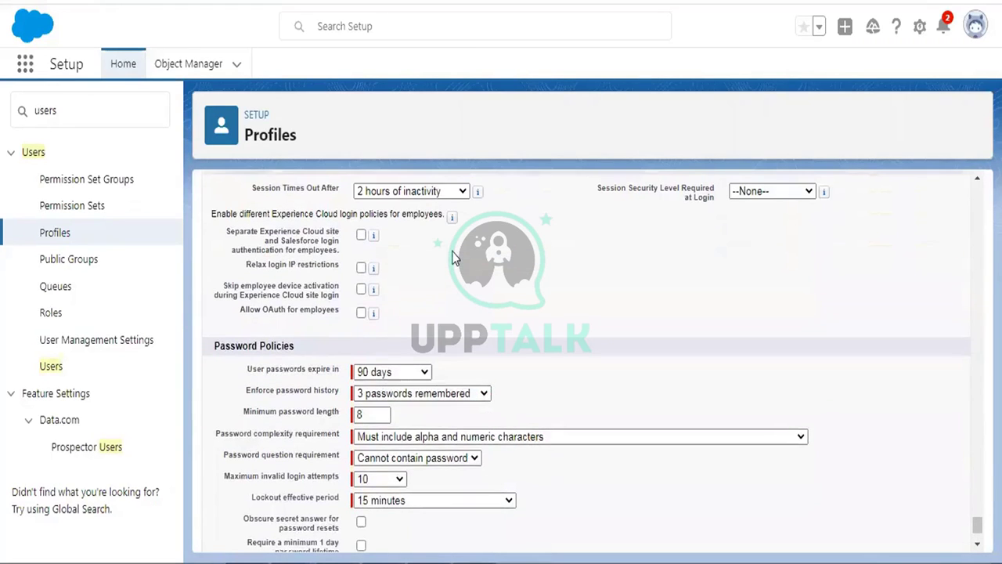
scroll(488, 227, "down", 1)
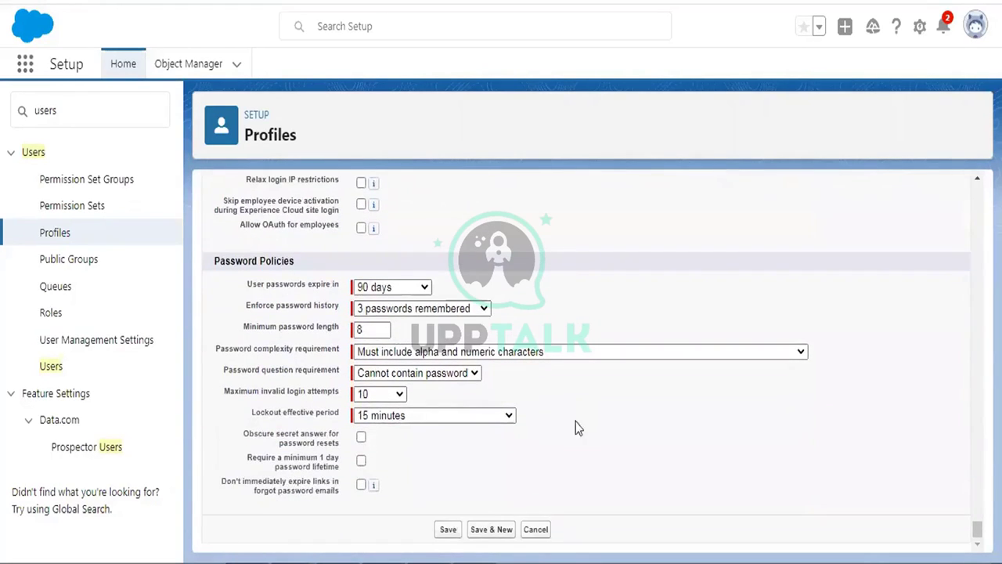
left_click(537, 530)
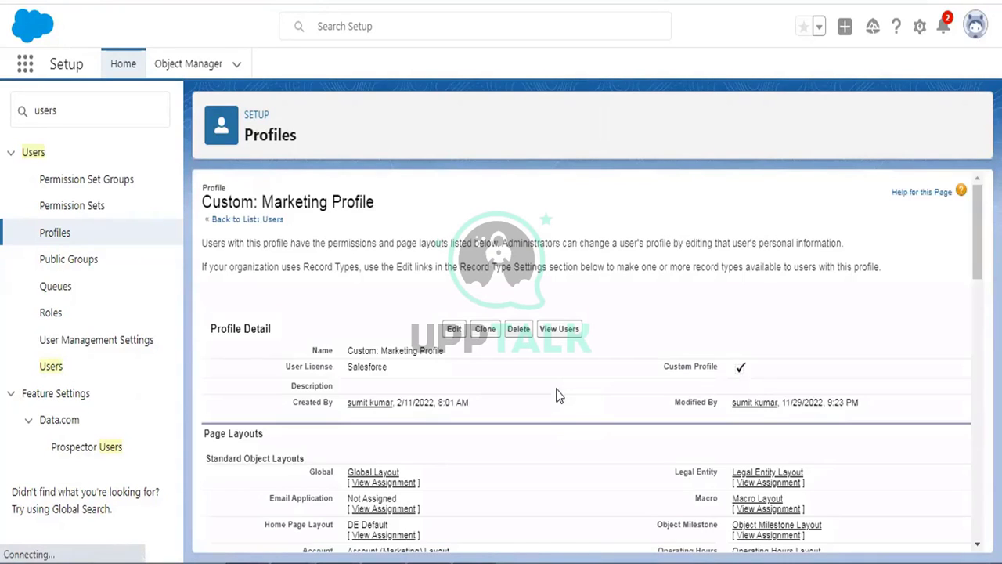
Look through the Custom: Marketing Profile detail page down to its Login Hours, Login IP Ranges and enabled access sections, and return to its beginning
scroll(595, 298, "down", 2)
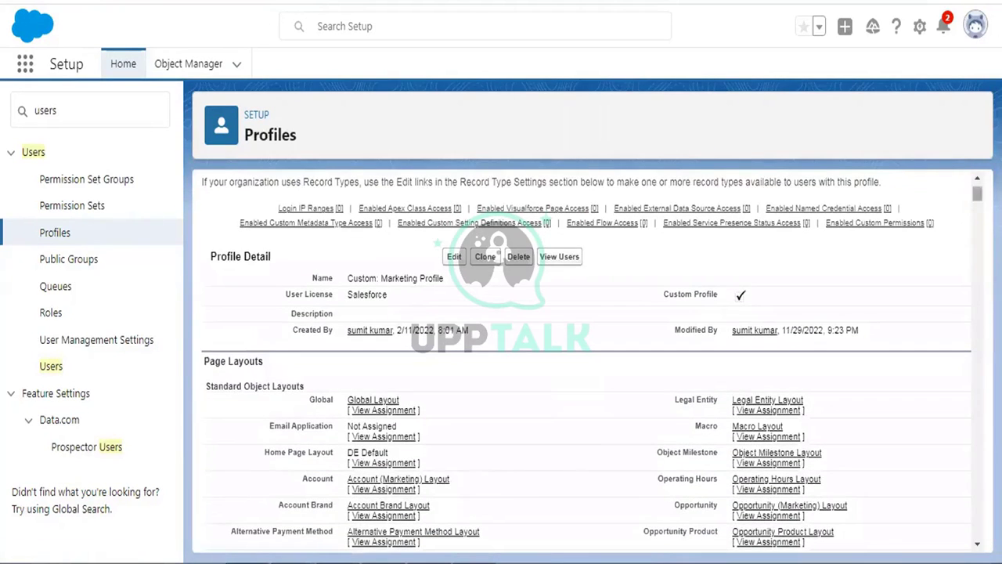
left_click_drag(977, 194, 977, 470)
scroll(546, 392, "down", 1)
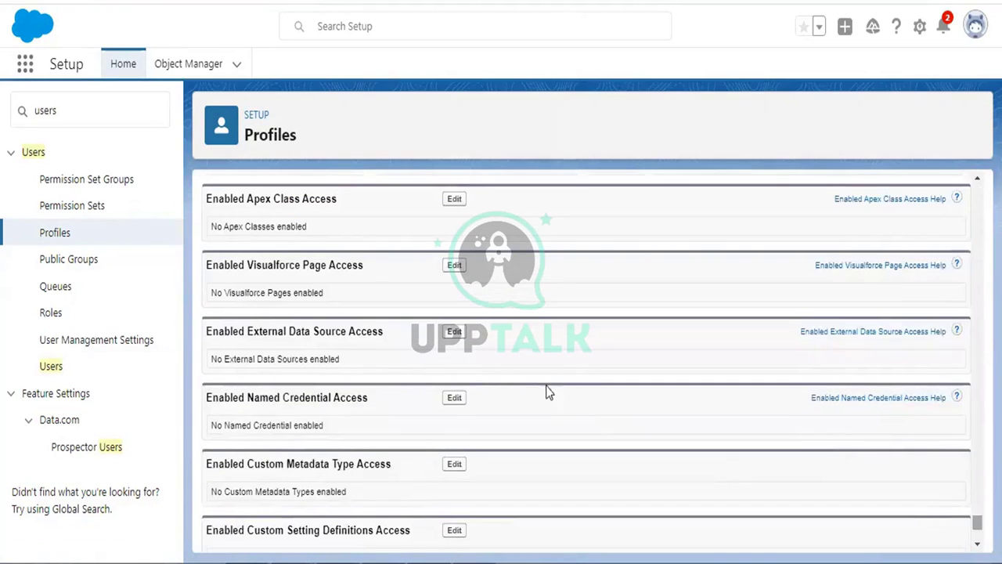
scroll(533, 360, "up", 5)
scroll(515, 328, "down", 8)
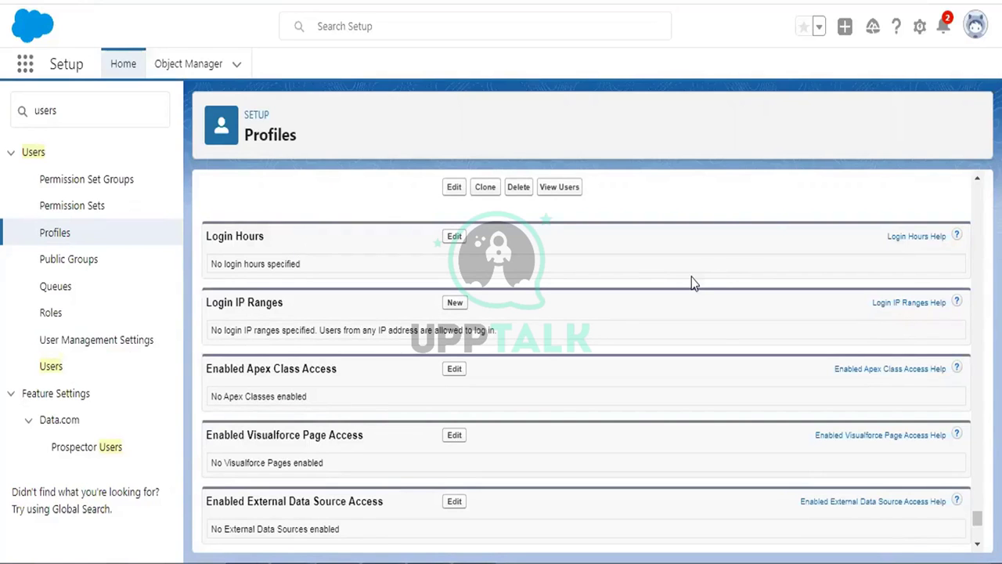
scroll(692, 280, "up", 15)
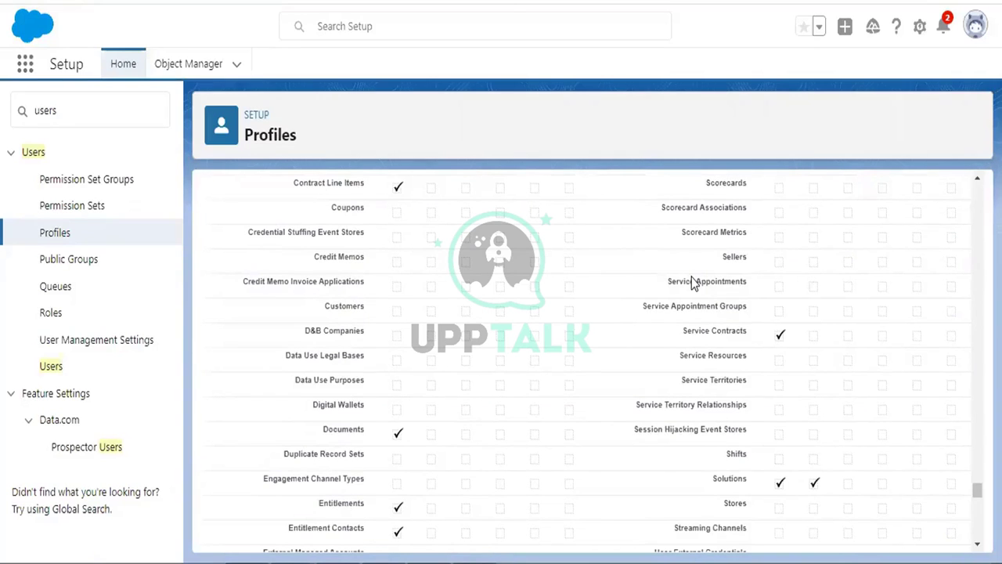
scroll(712, 251, "up", 10)
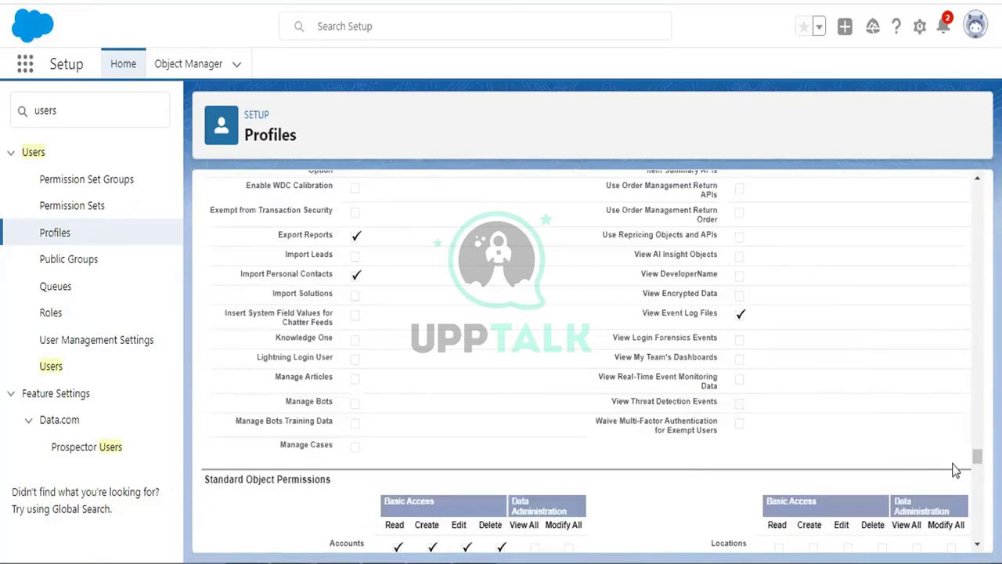
left_click_drag(978, 456, 978, 188)
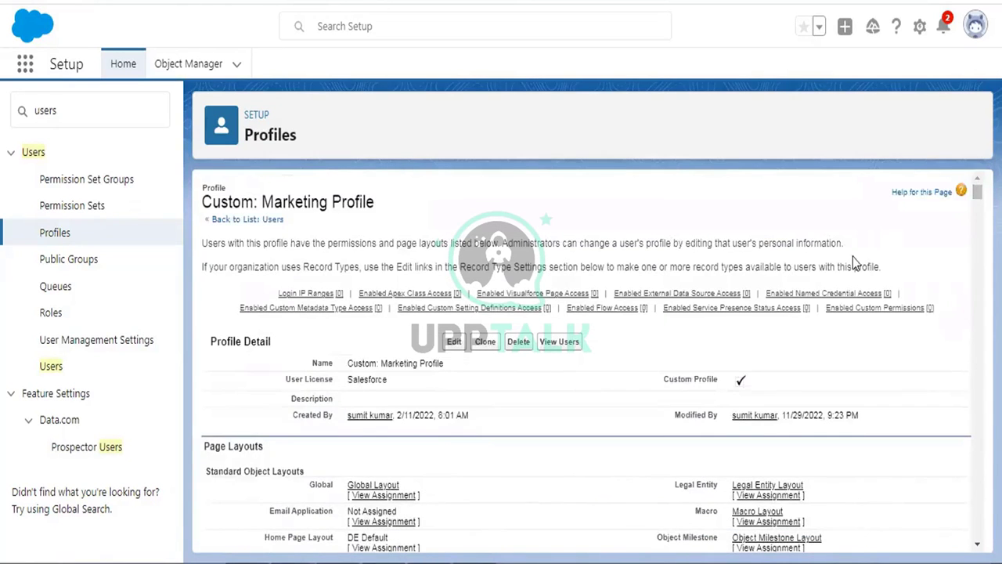
Review the profile's page layout assignments and highlight the Field-Level Security section heading
scroll(853, 263, "down", 3)
scroll(592, 285, "down", 5)
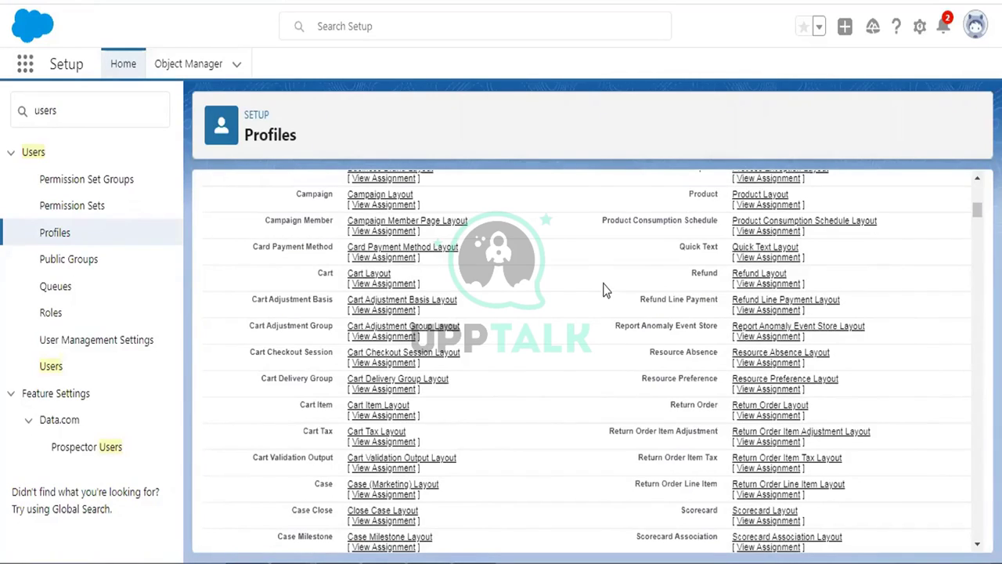
scroll(599, 290, "up", 5)
scroll(556, 290, "down", 15)
scroll(556, 290, "down", 6)
scroll(555, 291, "up", 4)
scroll(555, 291, "down", 1)
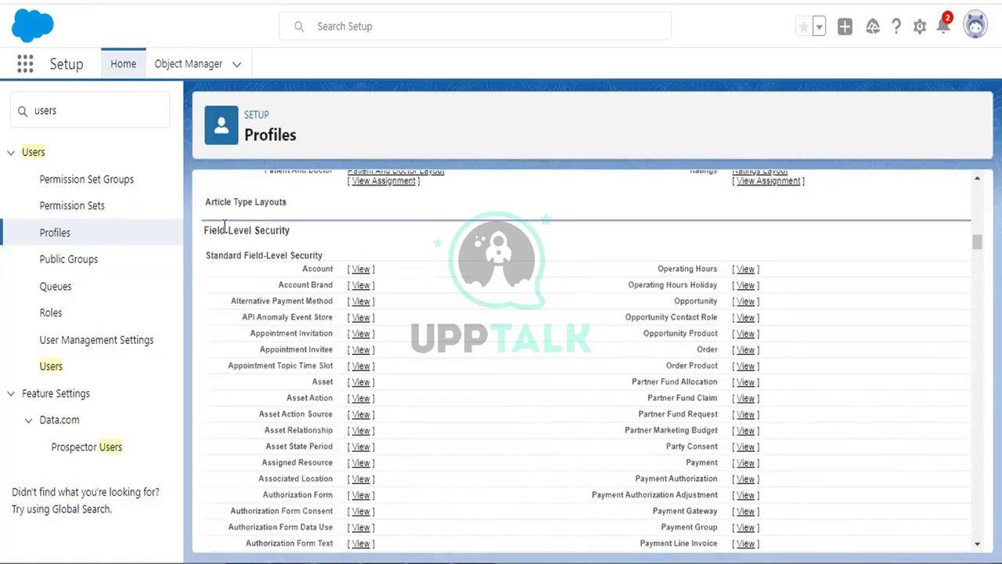
left_click_drag(204, 230, 293, 230)
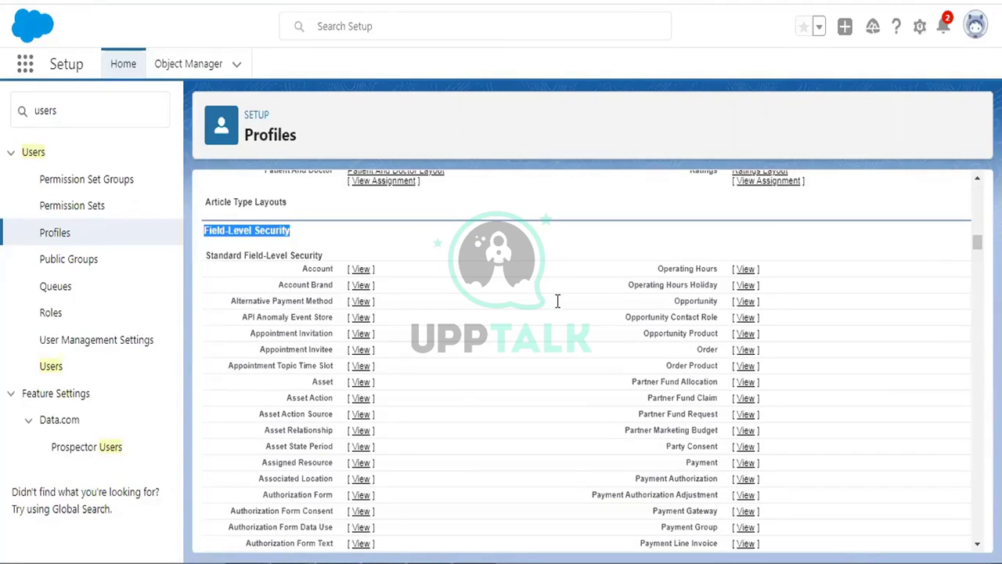
Open the field-level security of the Patient Detail custom object for the profile
scroll(558, 301, "down", 20)
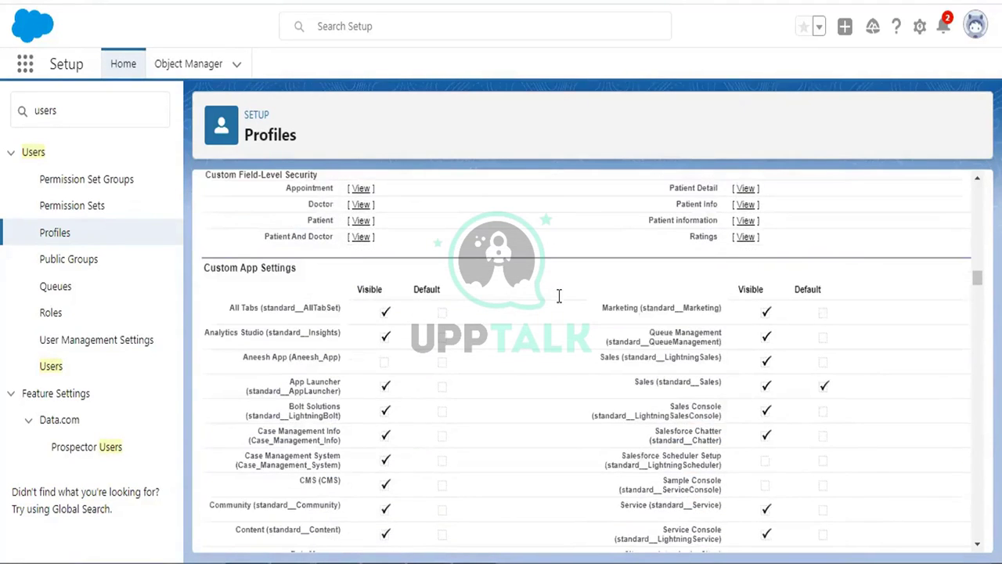
scroll(559, 296, "up", 2)
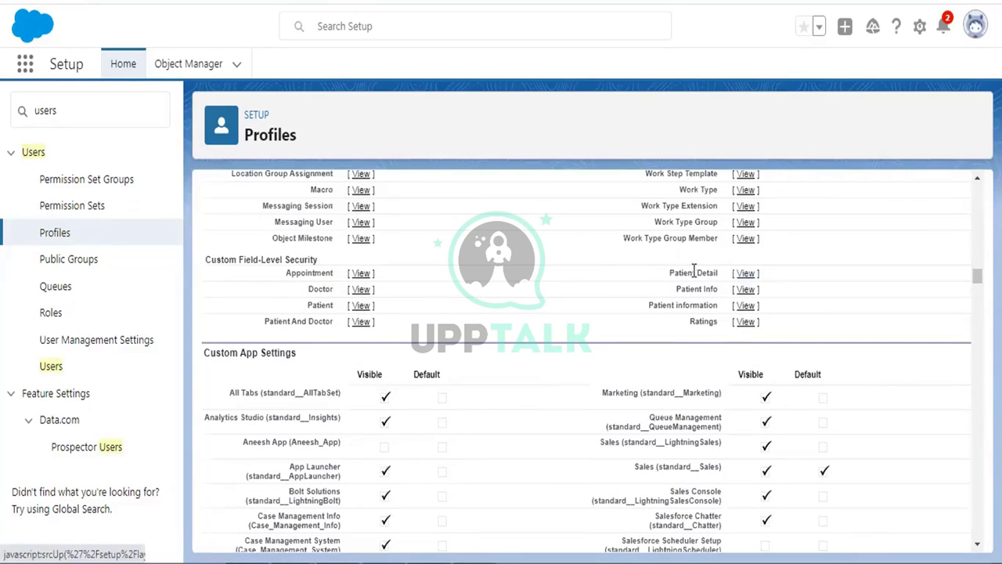
left_click_drag(668, 273, 721, 274)
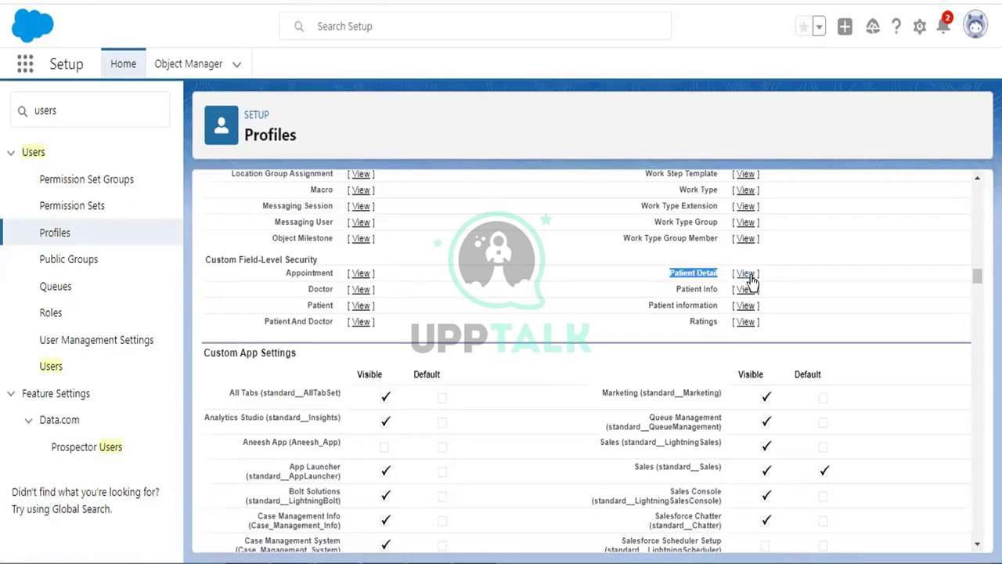
left_click(748, 276)
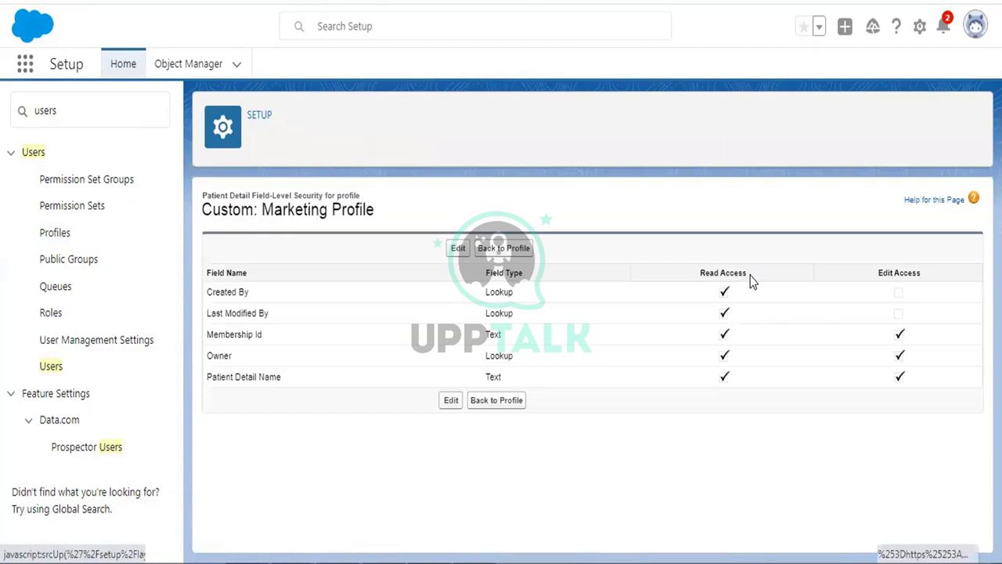
Edit Patient Detail's field-level security, try toggling Read Access and Edit Access for the Membership Id field, and cancel the edit
left_click(467, 254)
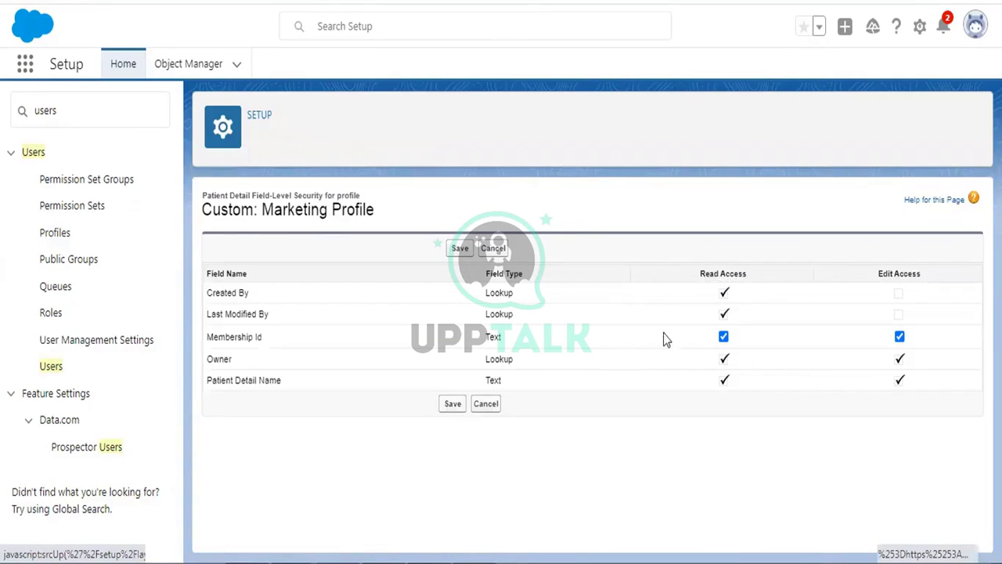
left_click(723, 338)
left_click(724, 337)
left_click(724, 337)
left_click(724, 338)
left_click(723, 337)
left_click_drag(701, 274, 747, 273)
left_click_drag(877, 270, 926, 280)
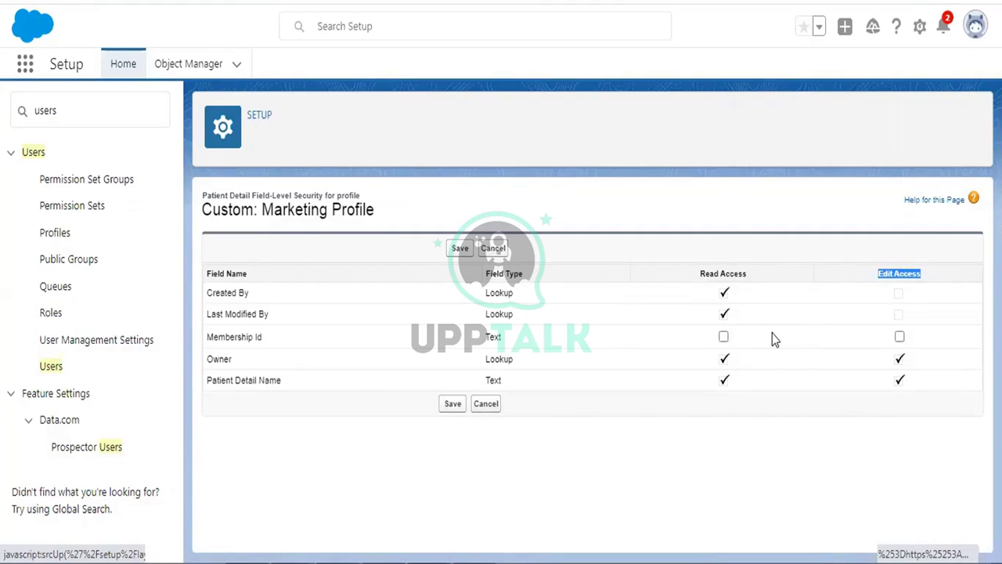
left_click(900, 337)
left_click(900, 336)
left_click(492, 248)
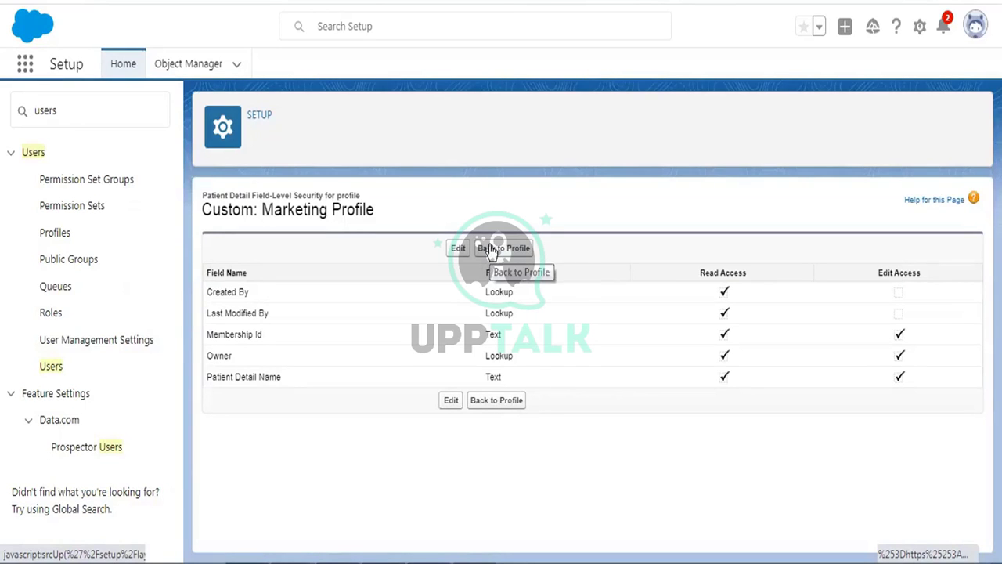
Switch to Notepad++, clear the note "new 10" and write "user-> profile" as its first line, followed by a blank line
left_click(248, 560)
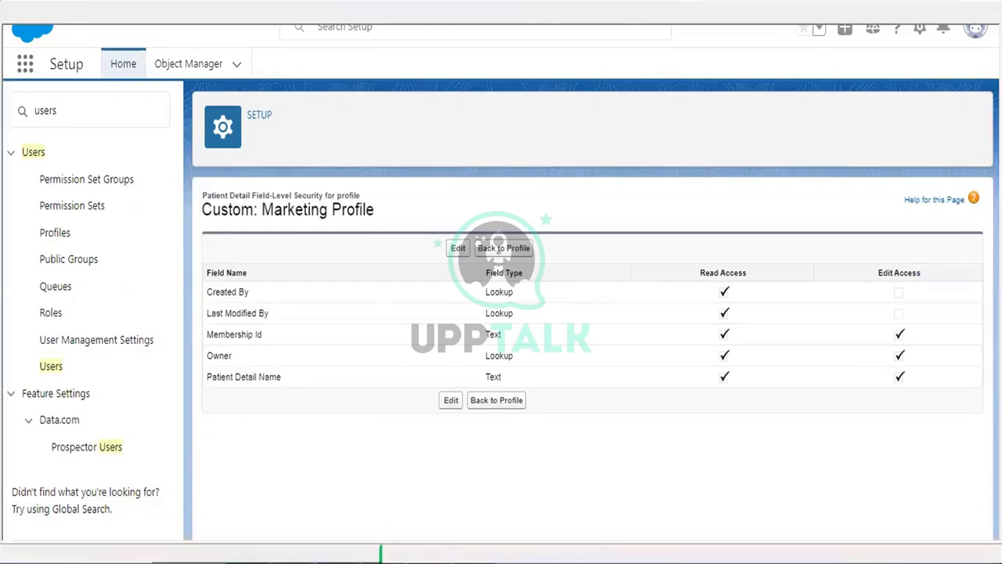
left_click(682, 13)
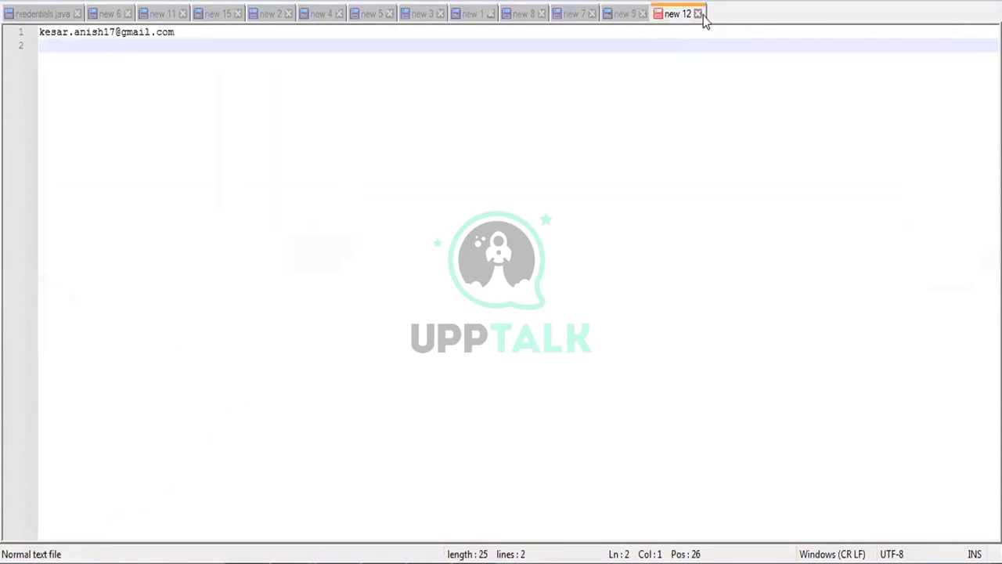
key("ctrl+a")
key("Delete")
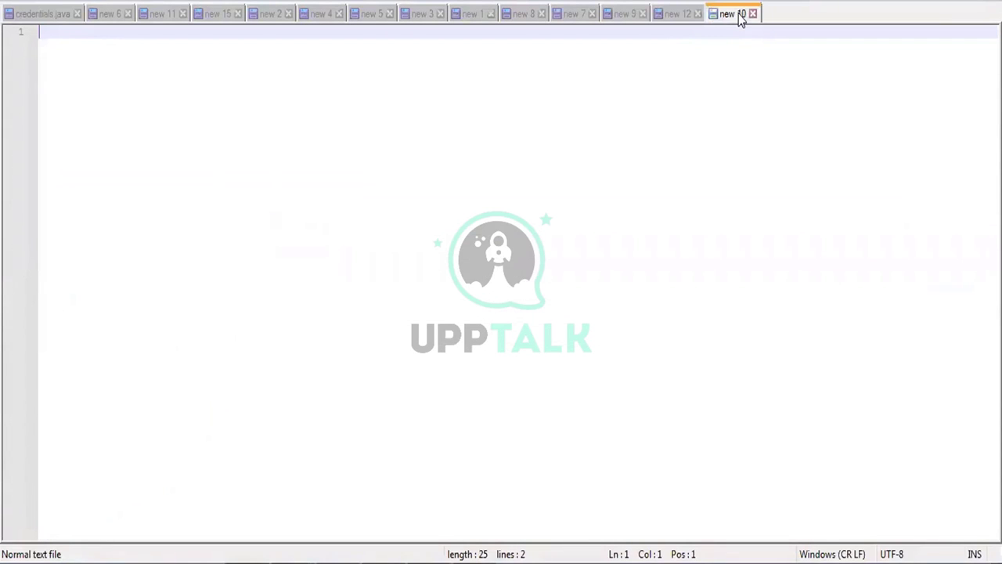
type("user-> profile")
key("Return")
key("Return")
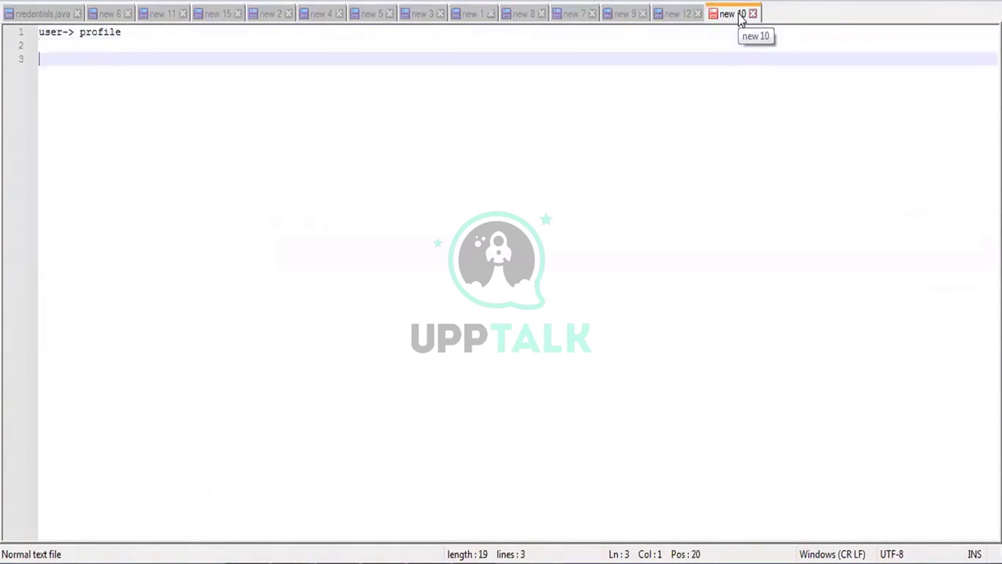
Add the line "Custom marketing profile" to the note
type("Custom marketing")
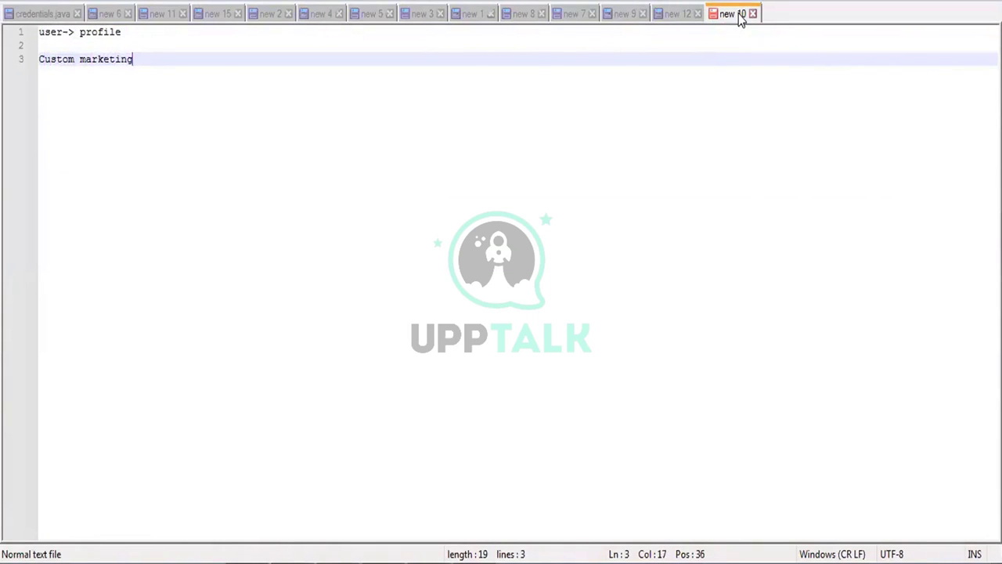
type(" profile")
key("Return")
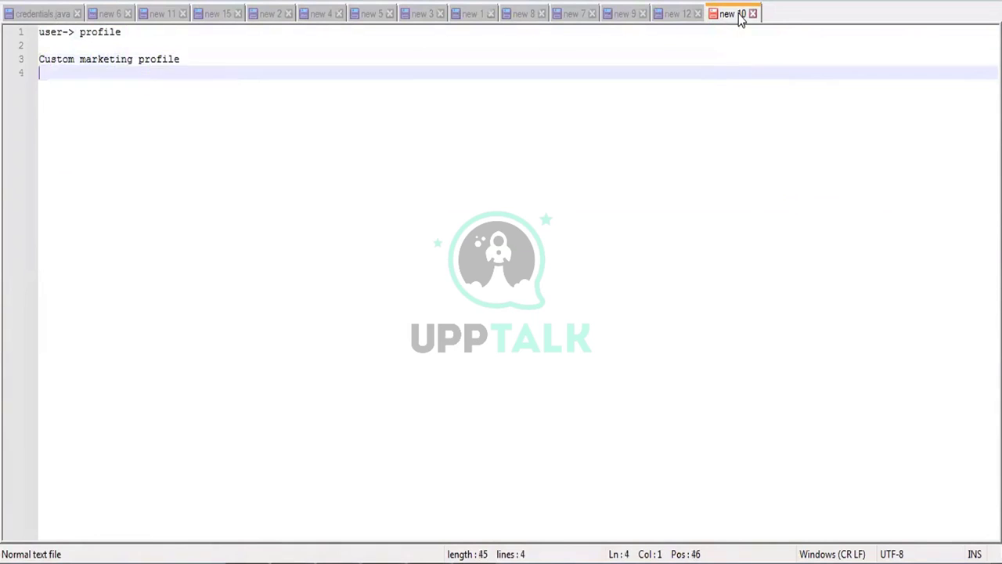
Add the entries "User 1->" and "User 2->" below the profile line, separated by a blank line
key("Return")
type("User 1")
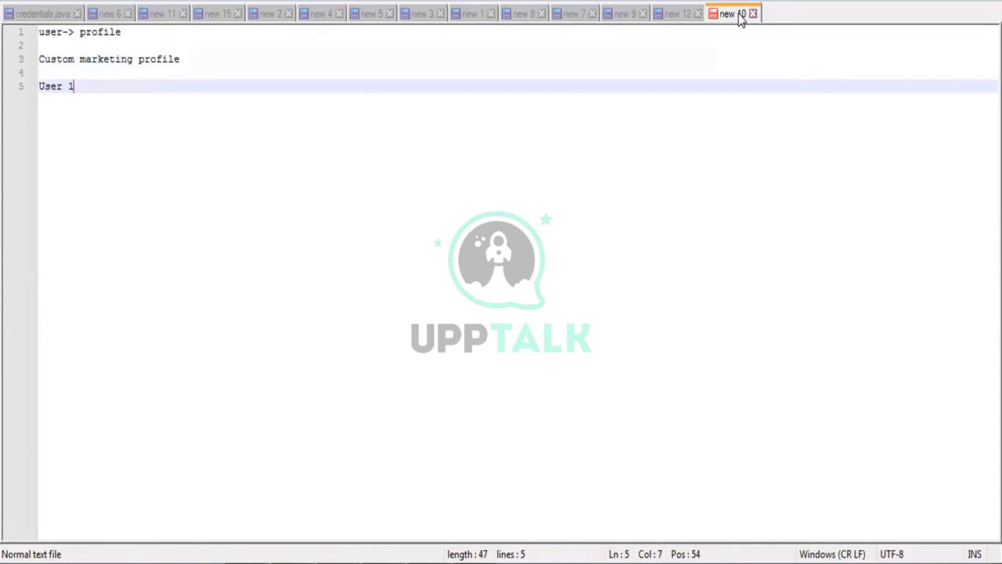
type("->")
key("Return")
key("Return")
type("User 2->")
Complete both the User 1 and User 2 entries with the profile abbreviation "CMP"
key("Up")
key("Up")
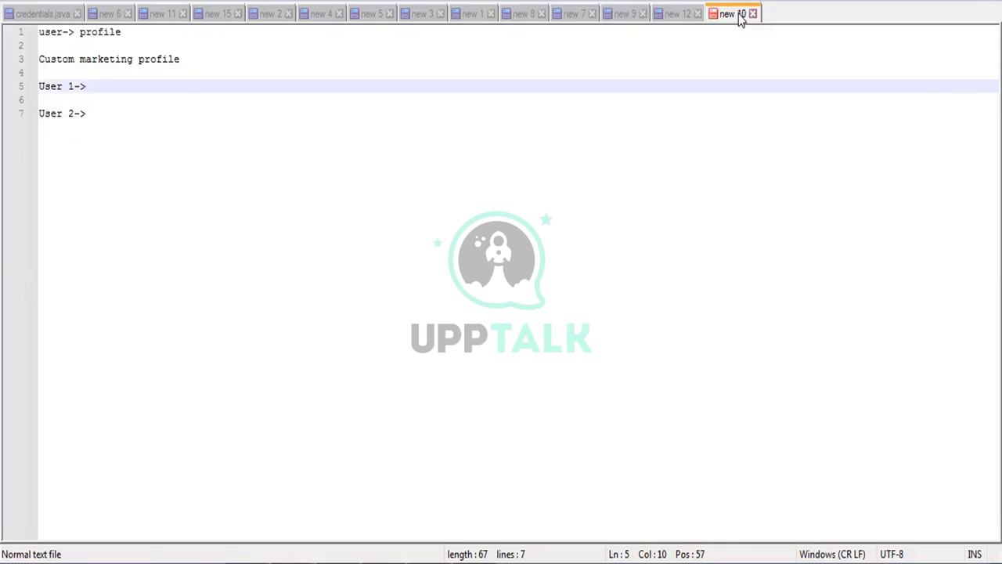
type("CMP")
key("Down")
key("Down")
type("CMP")
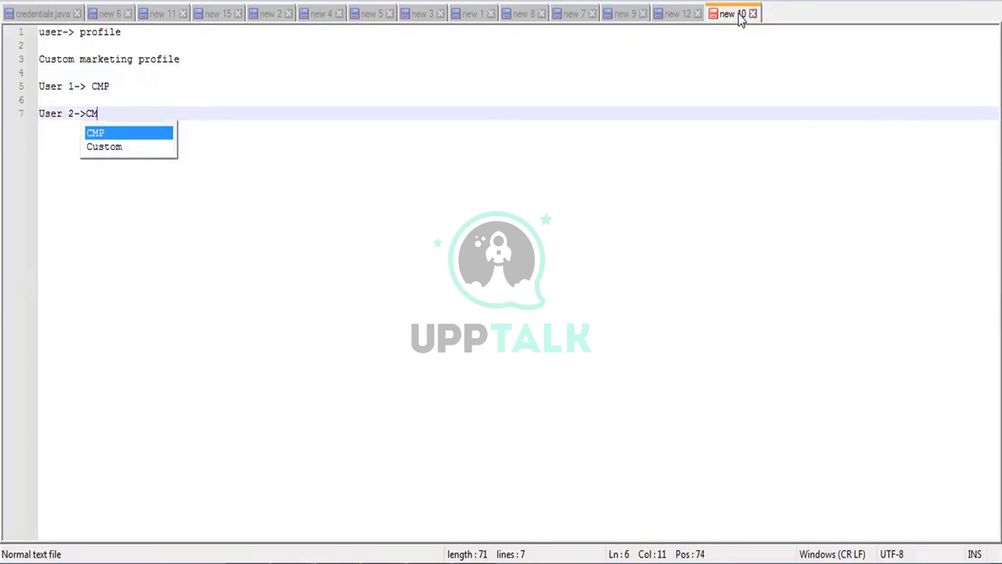
key("Return")
key("Return")
Insert a space between the arrow and "CMP" in the User 2 line
key("Up")
key("Up")
key("Down")
key("Right")
key("Right")
key("Right")
key("Right")
key("Right")
key("Right")
key("Right")
key("Right")
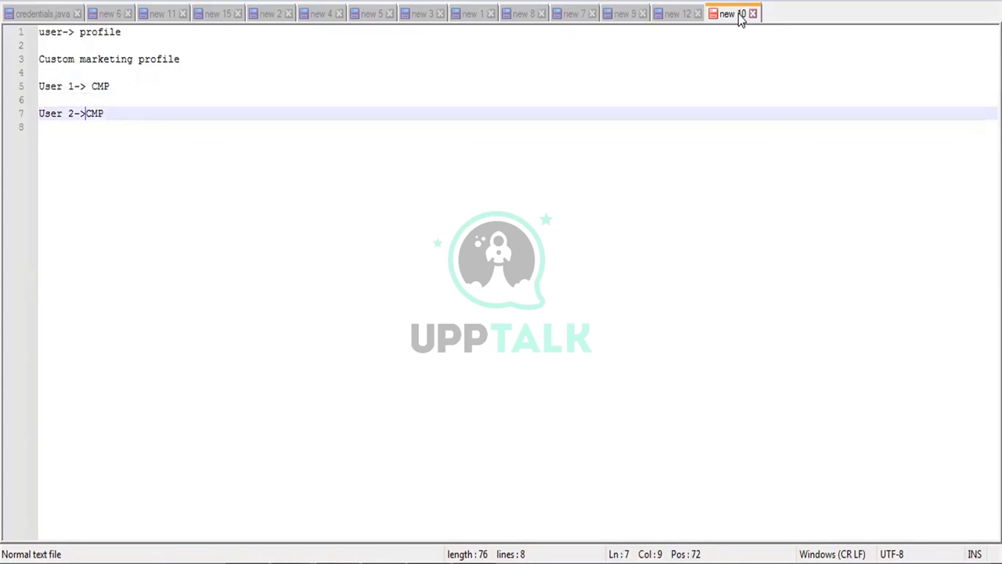
key("Right")
key("Right")
key("Right")
Add the line "read and create access for patient object" beneath the user entries, after a blank line
key("Return")
key("Return")
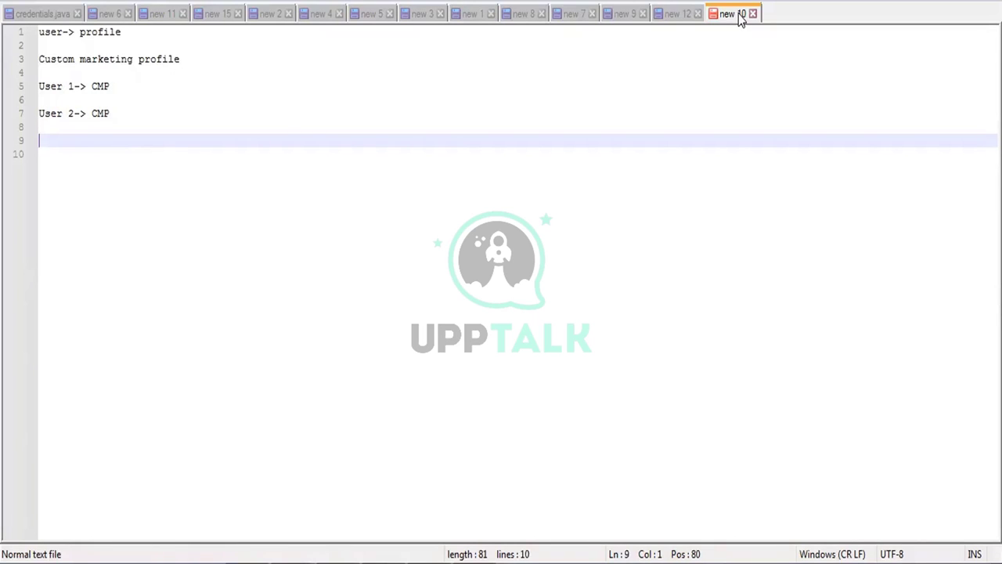
type("read and create a")
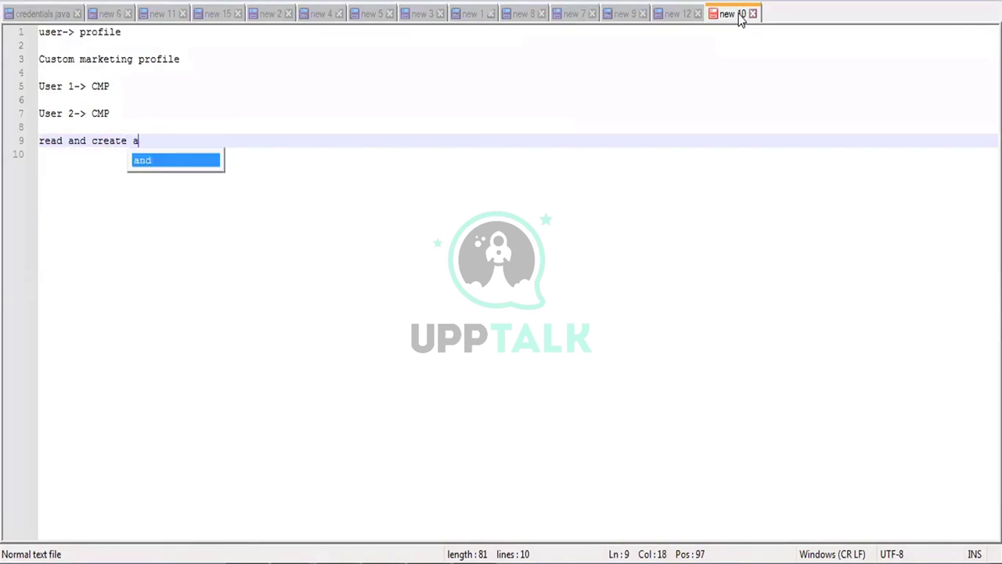
type("ccess for ")
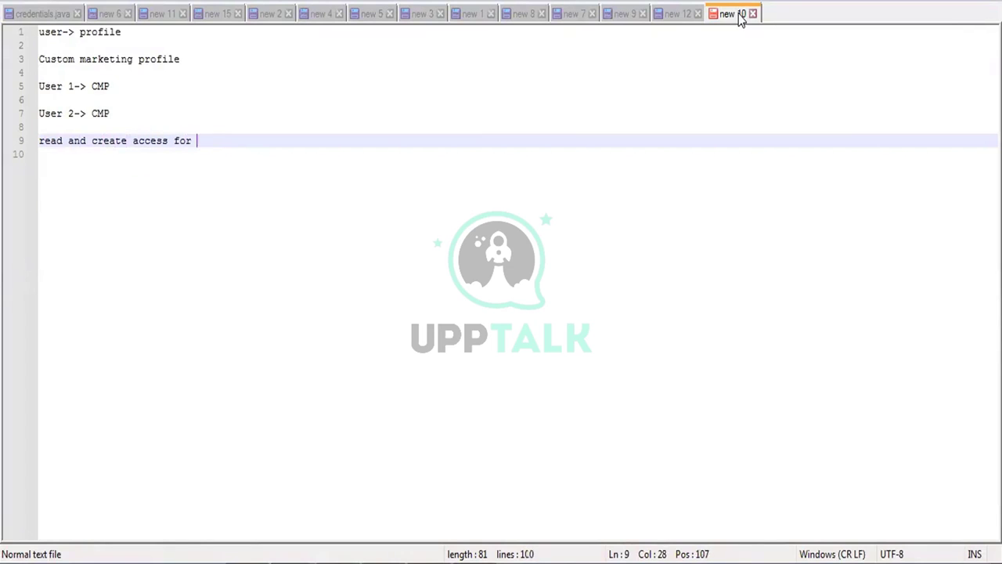
type("patient object")
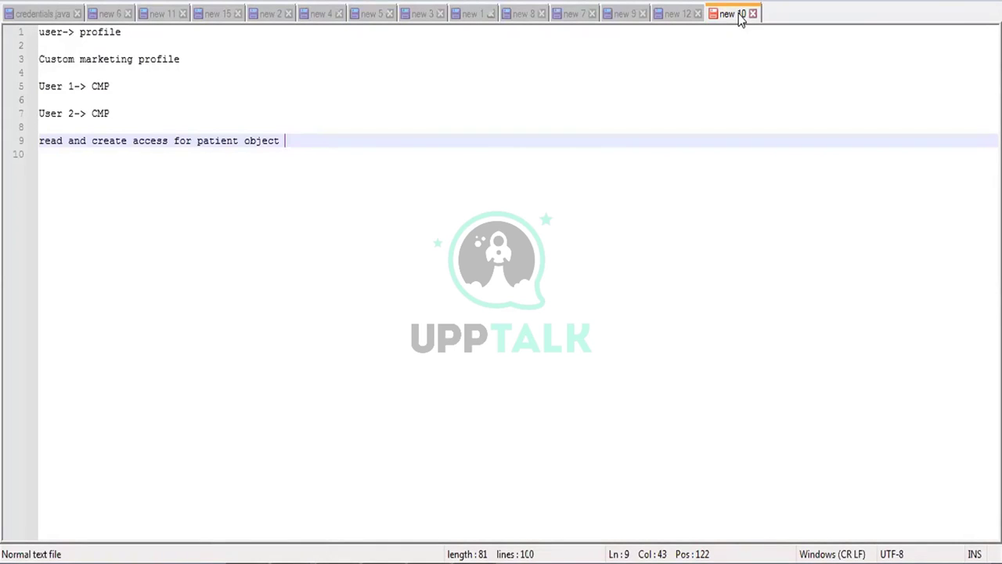
Add the line "User 2-> edit access" beneath the patient object line, after a blank line
key("Return")
key("Return")
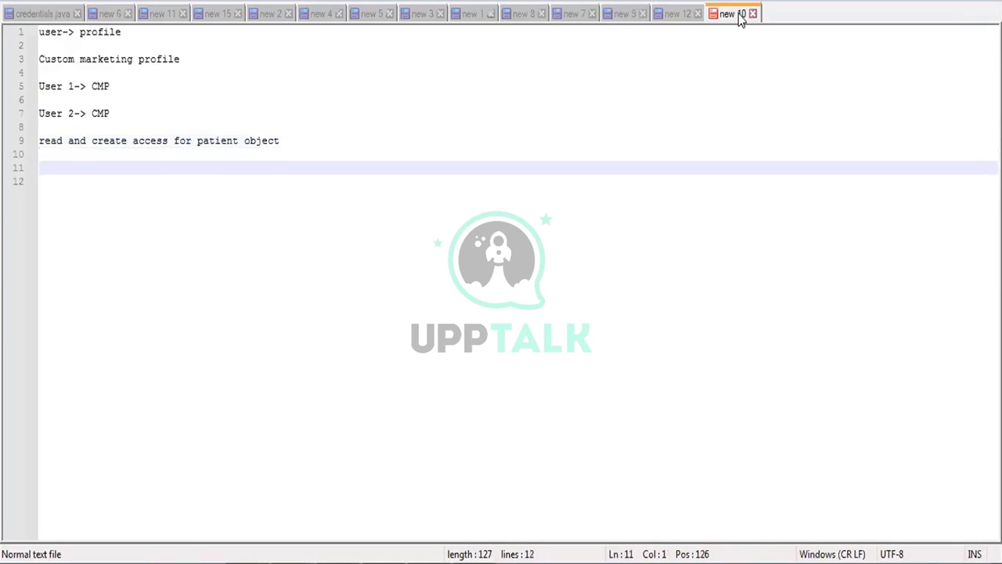
type("User 2-> edit ")
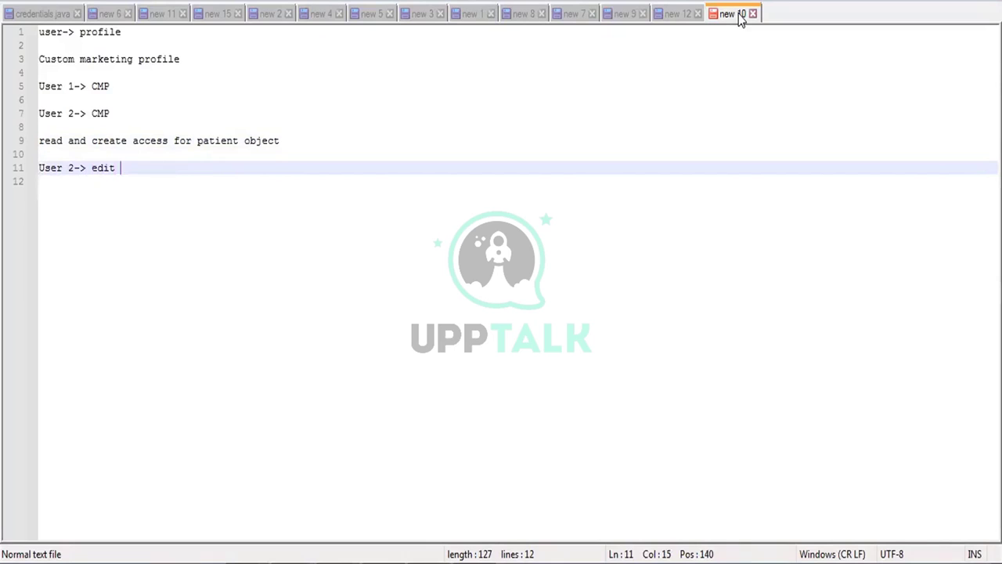
type("access")
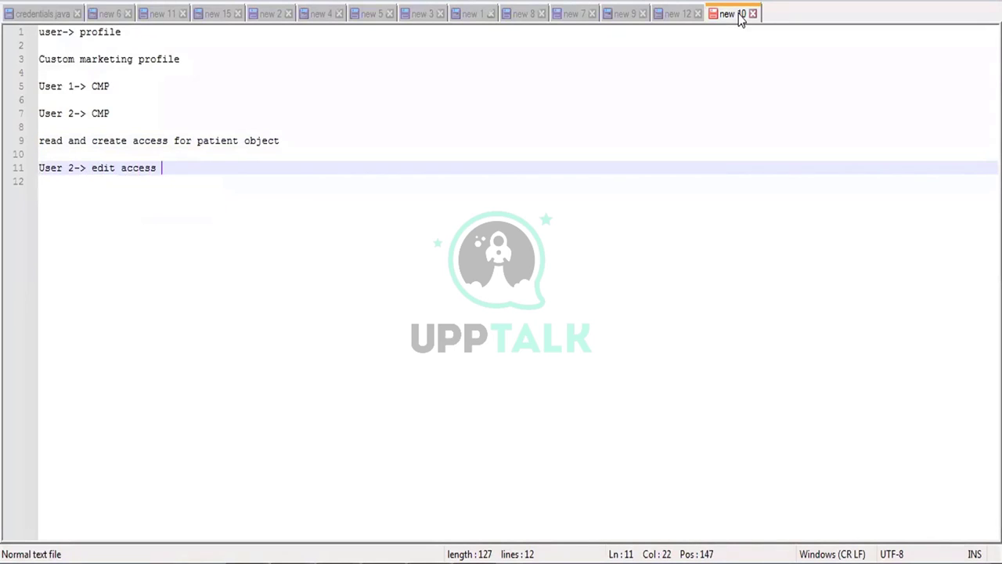
Insert the word "need" before the arrow so the last line reads "User 2 need-> edit access"
key("Left")
key("Left")
key("Left")
key("Left")
key("Left")
key("Left")
key("Left")
key("Left")
key("Left")
key("Left")
key("Left")
key("Left")
key("Left")
key("Left")
key("Left")
type("need")
key("Right")
key("Right")
key("Right")
key("Right")
key("Right")
key("Right")
key("Right")
key("Right")
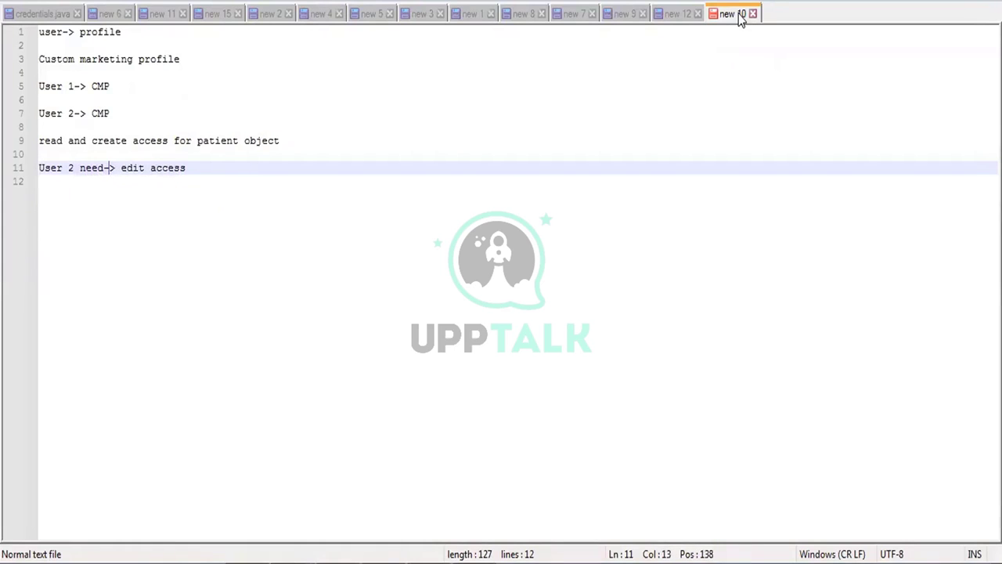
key("Right")
key("Right")
key("Right")
key("Right")
key("Right")
Add the heading "Permission set :" a few blank lines below the User 2 requirement
key("Return")
key("Return")
key("Return")
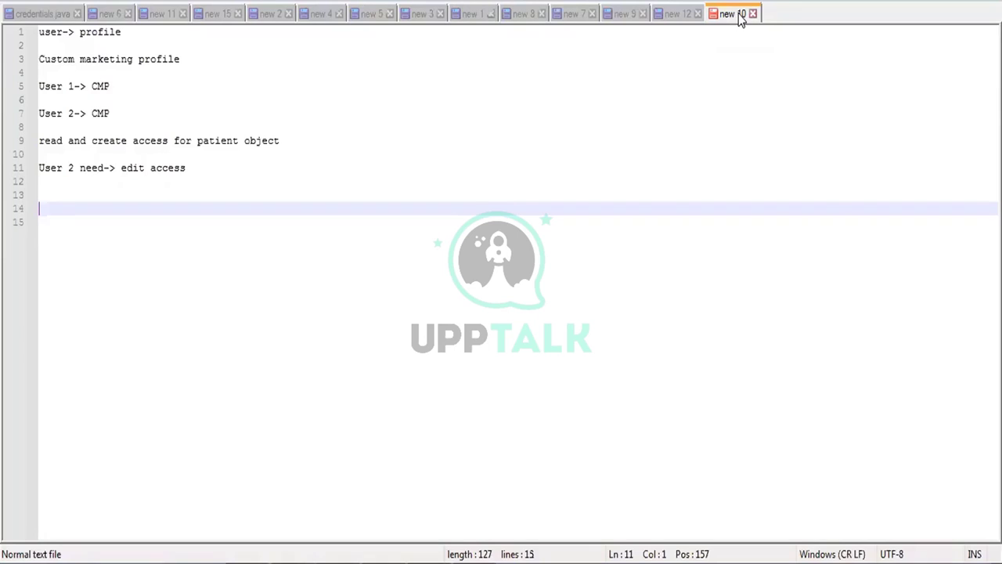
key("Down")
type("Perm")
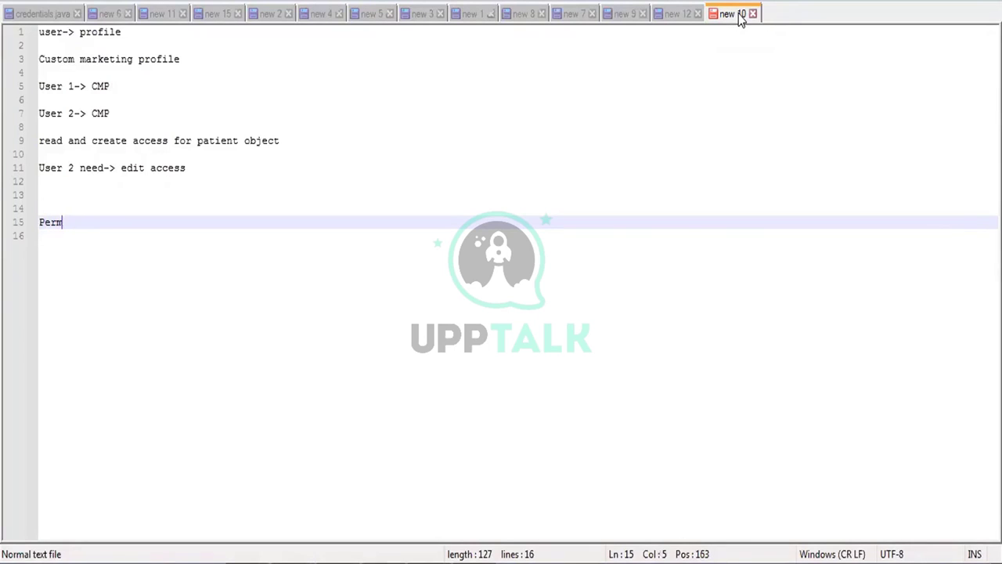
type("ission set :")
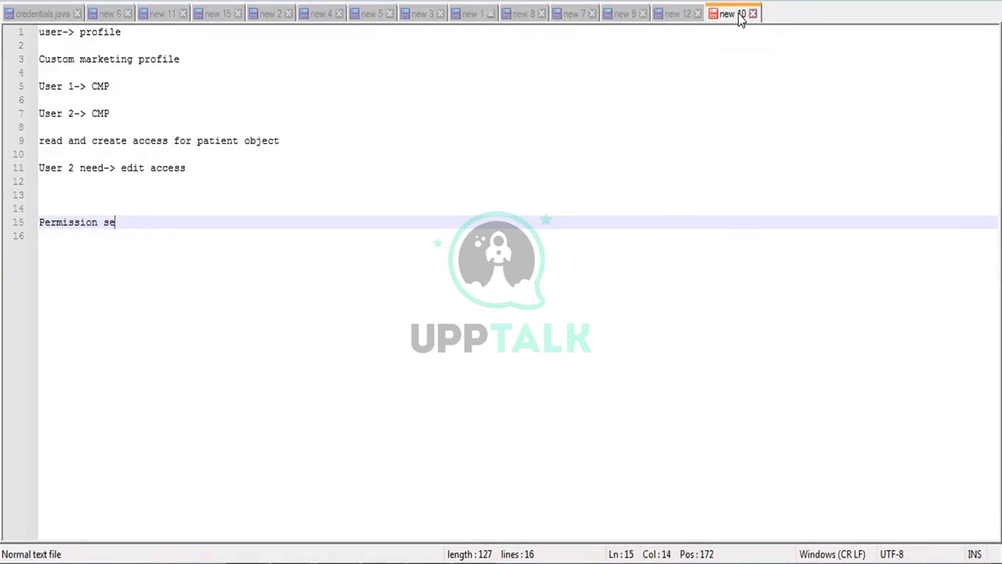
Insert one more blank line above the "Permission set :" heading
key("Up")
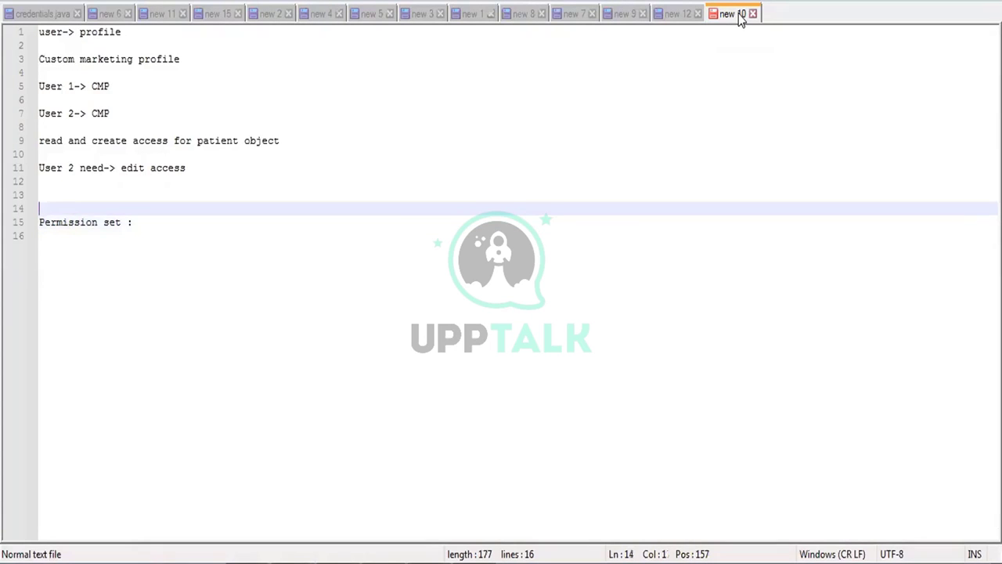
key("Return")
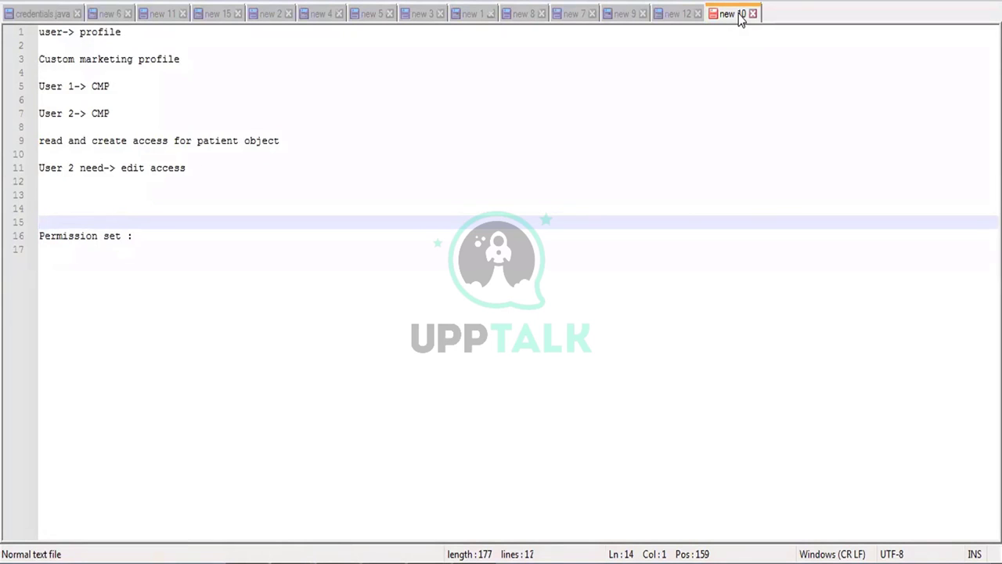
key("Down")
key("Down")
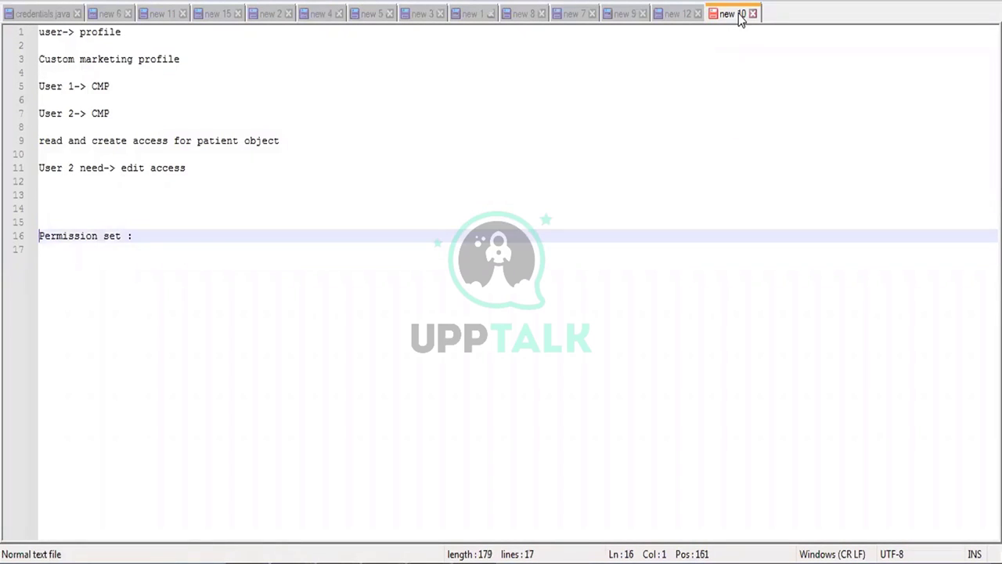
Write "1. create permission set" as the first item under the Permission set heading
key("Return")
type("1. c")
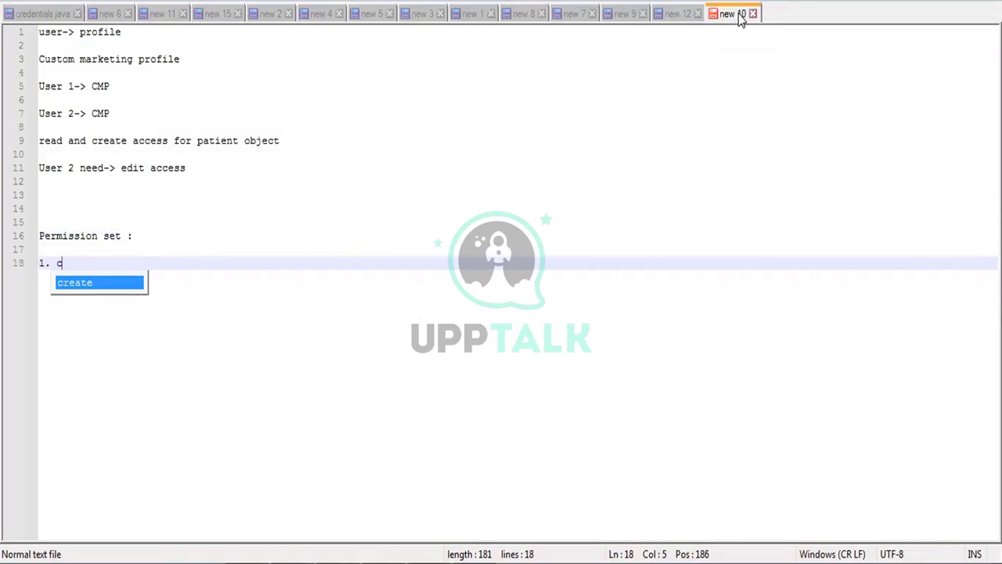
type("reate permis")
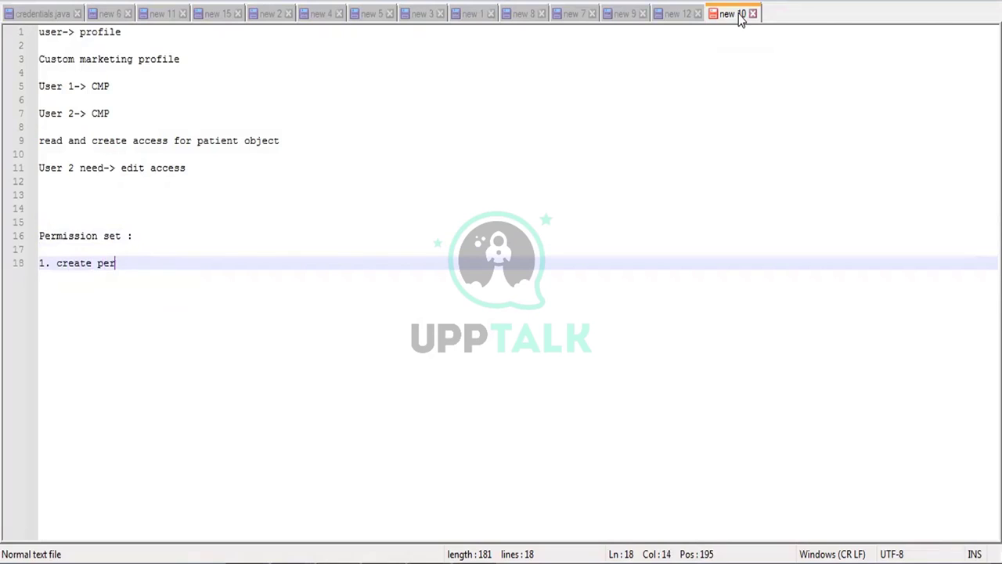
type("n set")
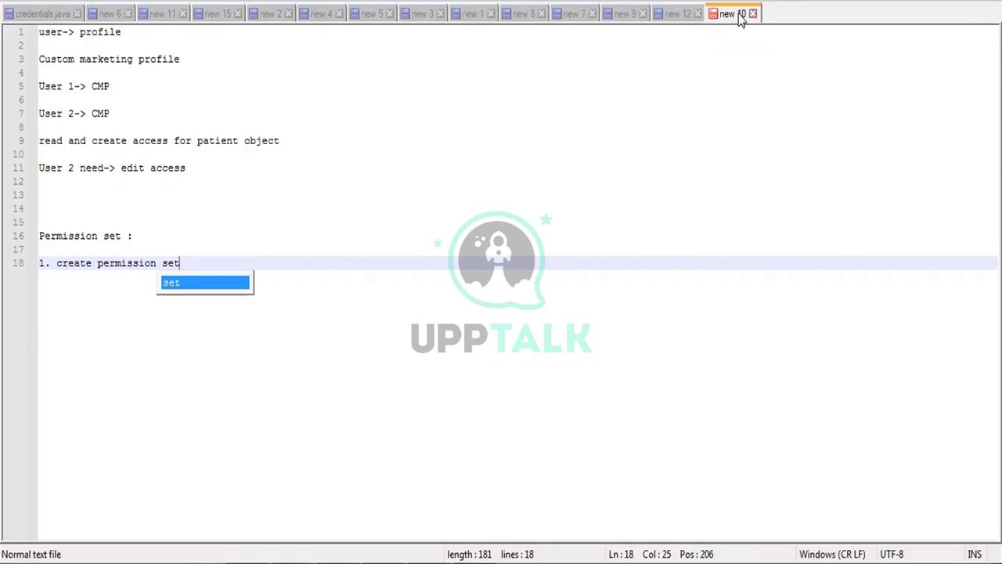
Add the second item "2. Define required permissions for user-" to the permission set list
key("Return")
type("2")
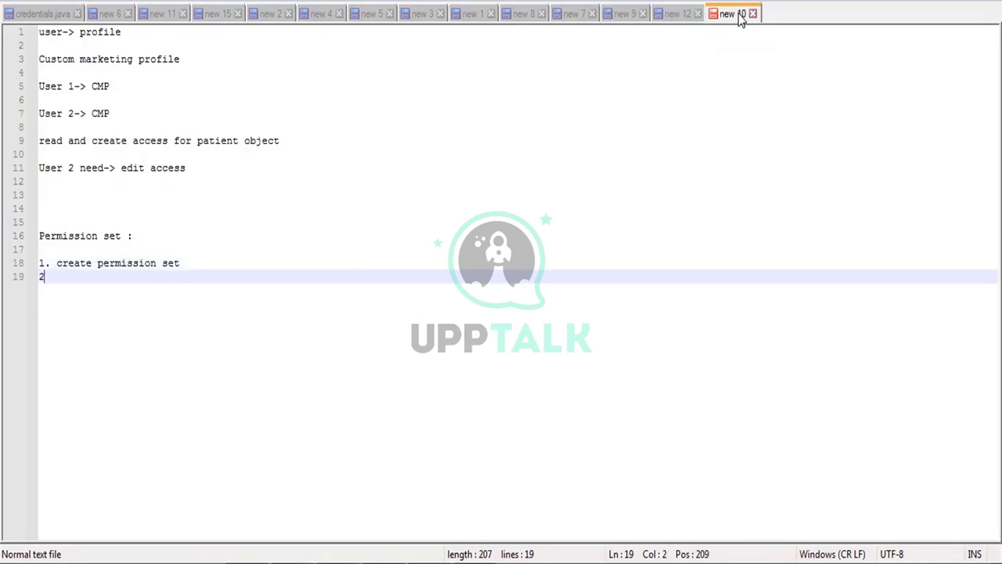
type(". Define required")
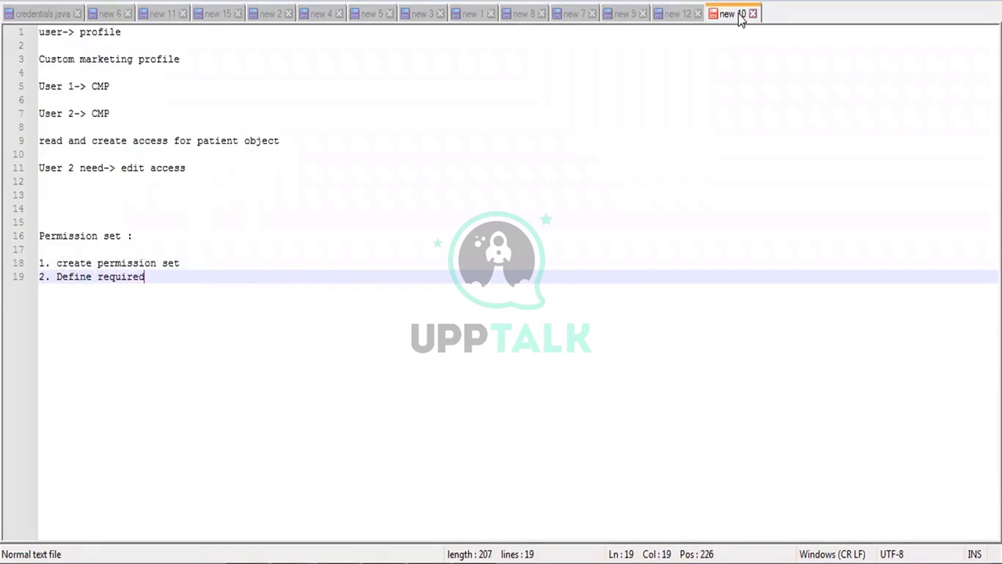
type(" permiss")
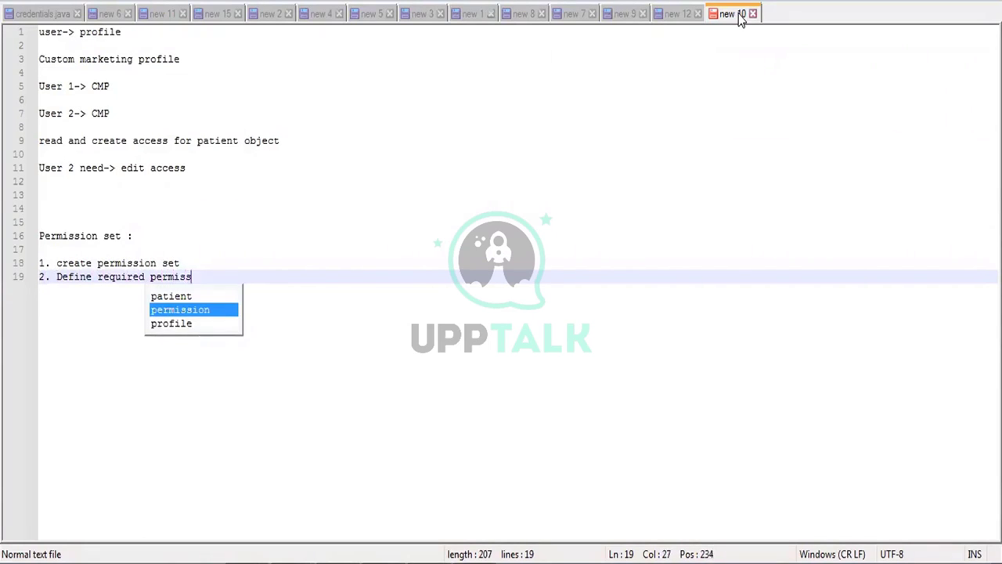
type("ions for user-")
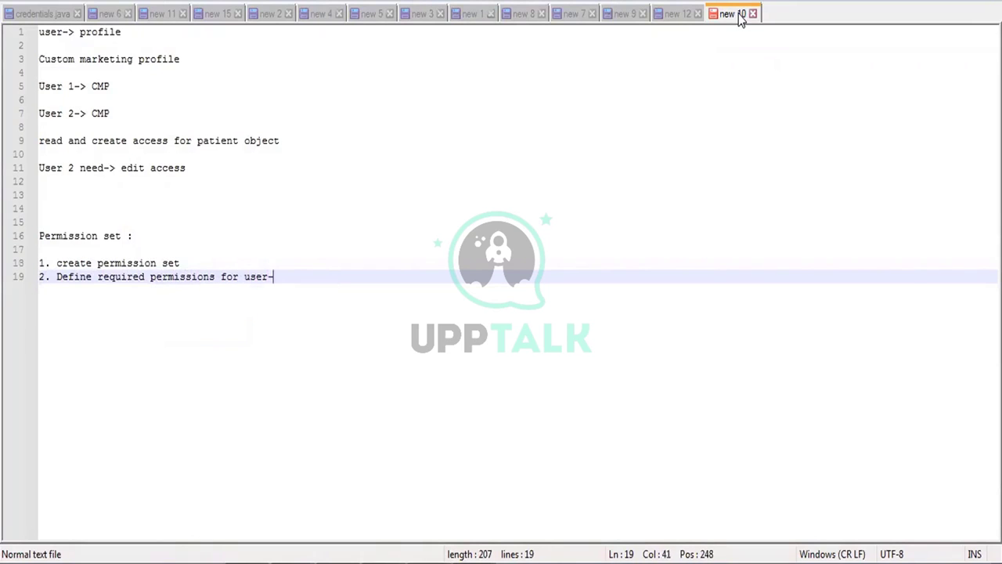
Add the third item "3. Assign permission set to desired user." to the permission set list
key("Return")
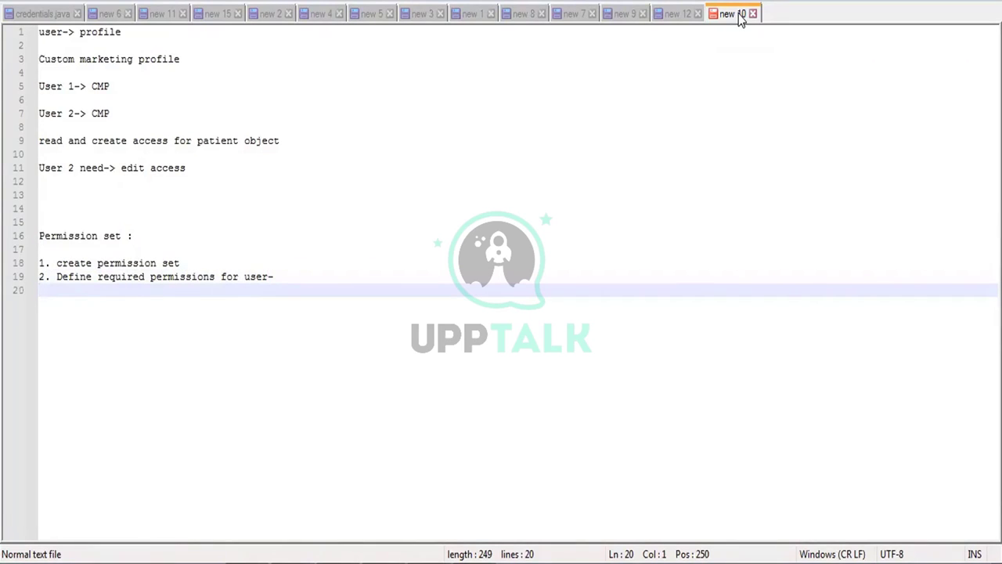
type("3. Assign p")
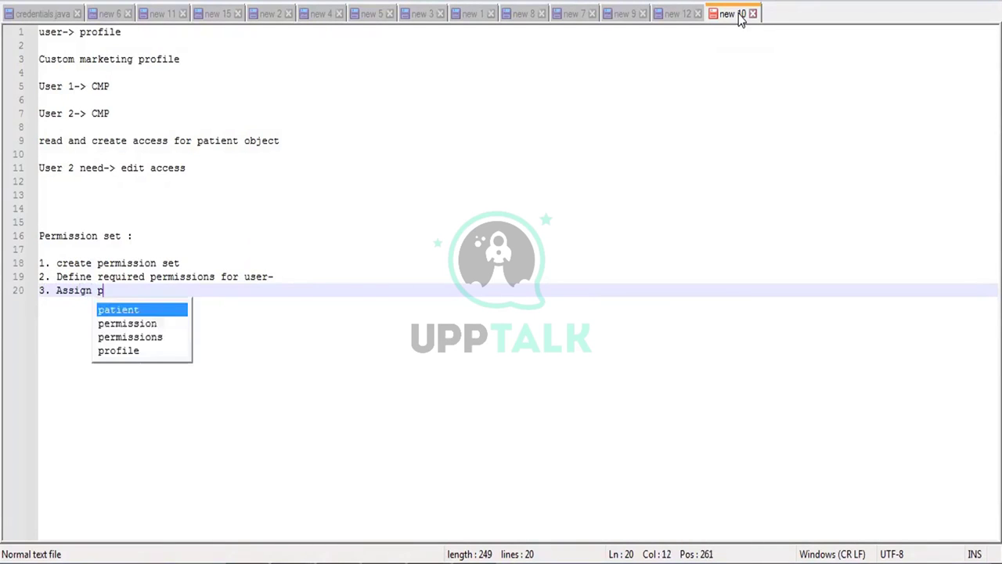
type("ermission")
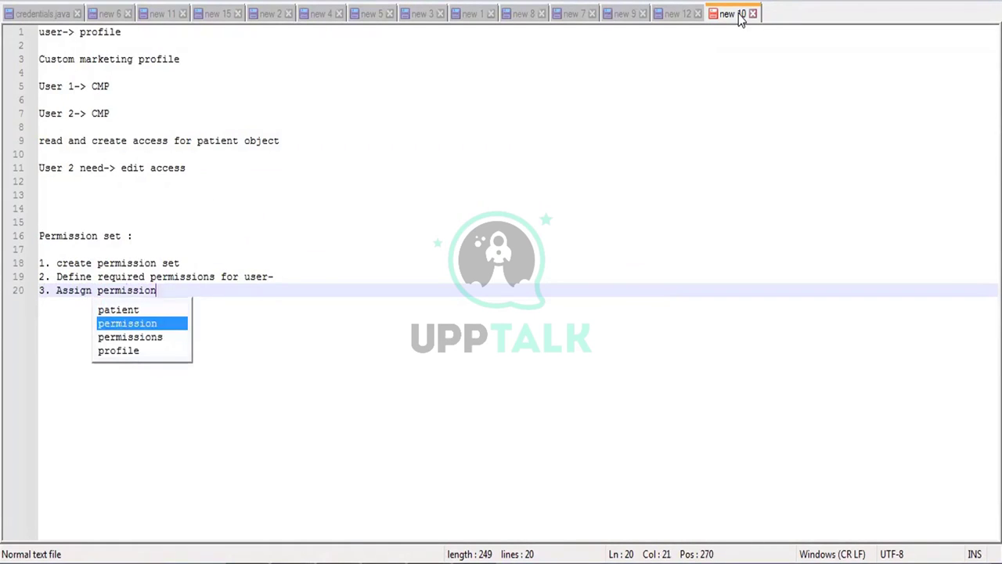
type(" set to ")
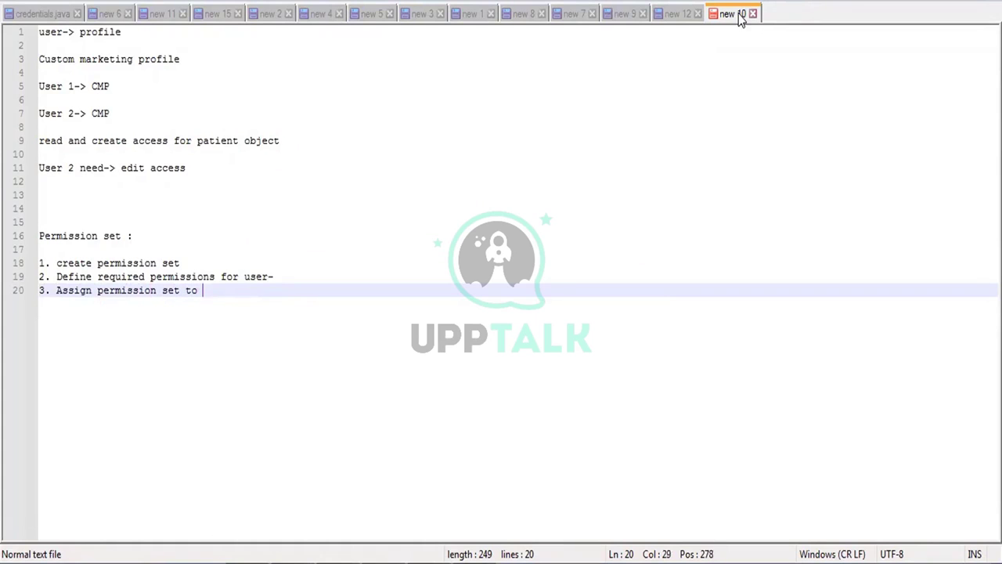
type("desired us")
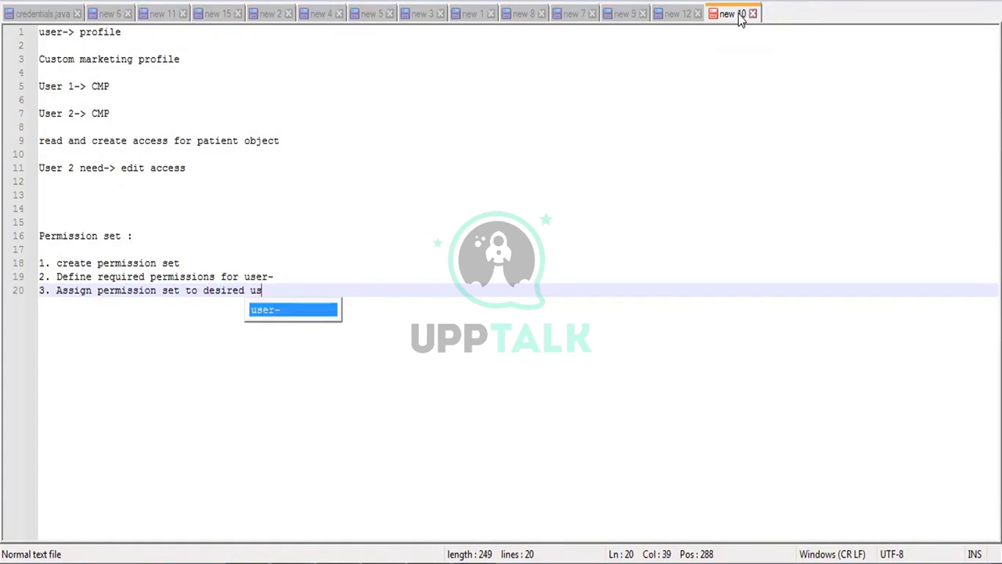
type("er.")
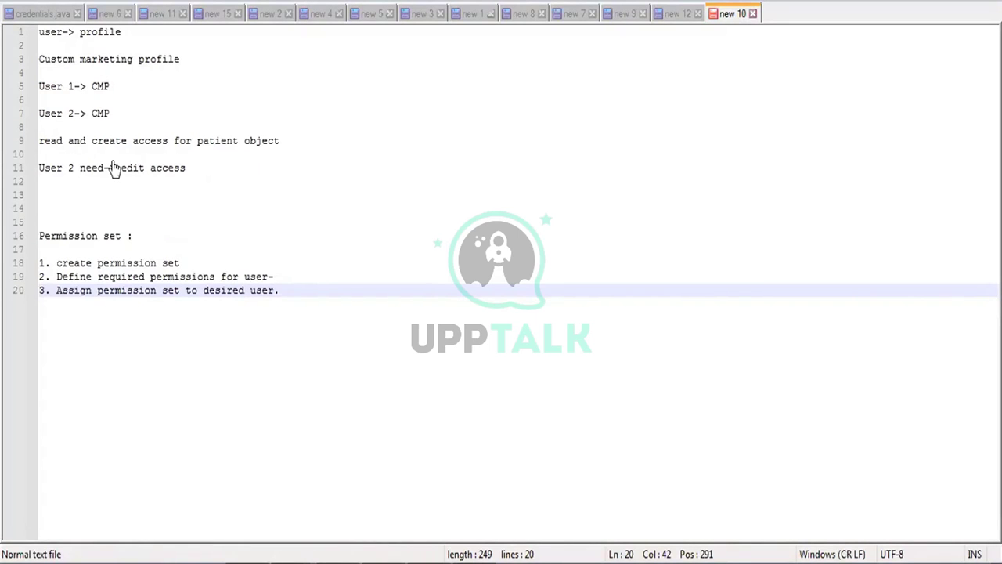
Switch to Salesforce Setup, open the Marketing User's detail page from the users list, and duplicate it in another browser tab
key("alt+Tab")
left_click(51, 366)
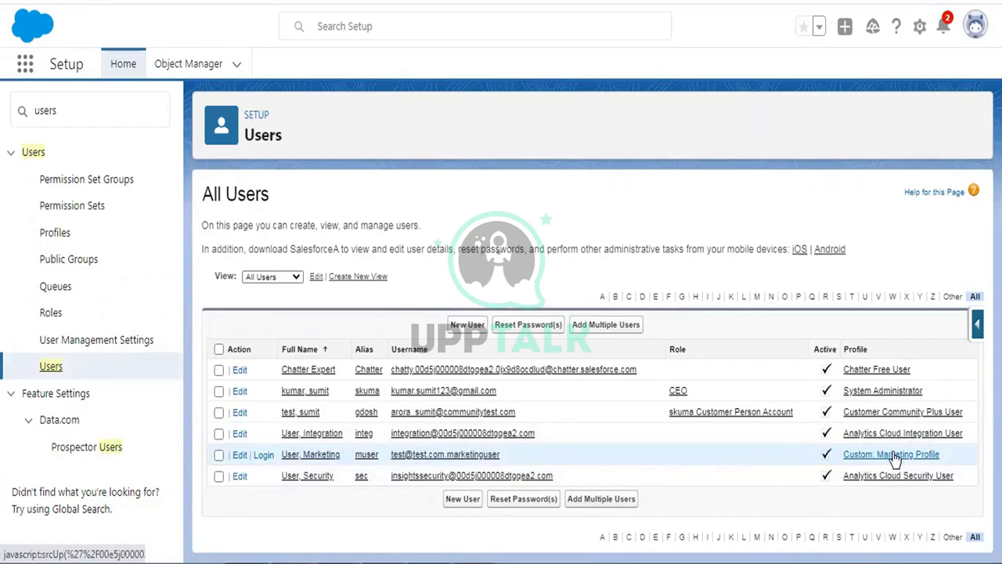
left_click(311, 455)
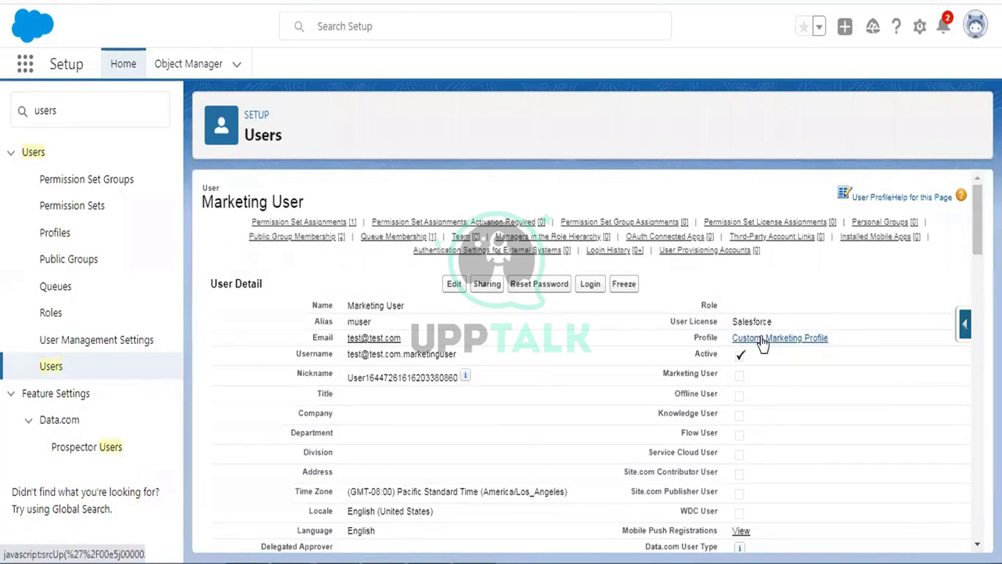
right_click(458, 1)
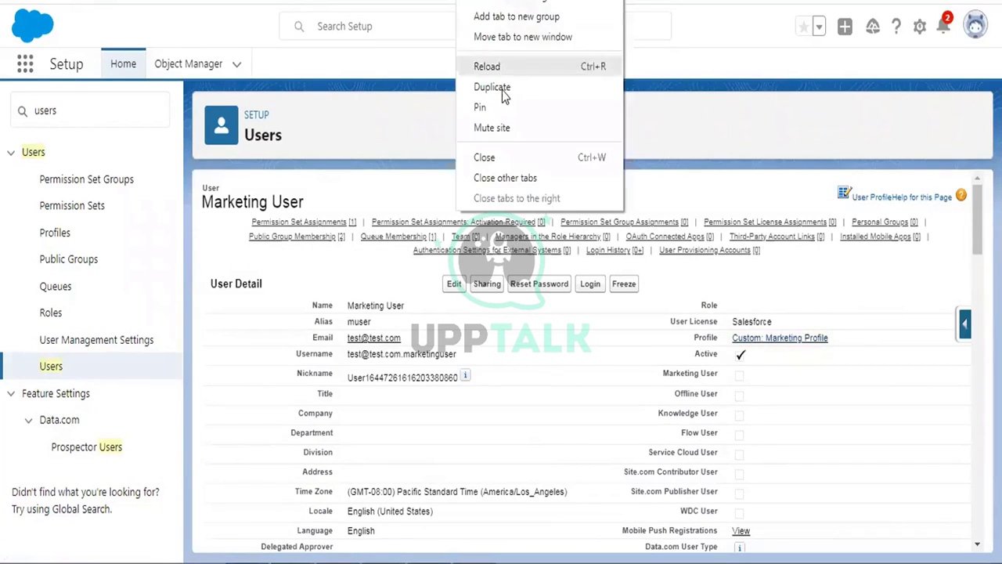
left_click(492, 87)
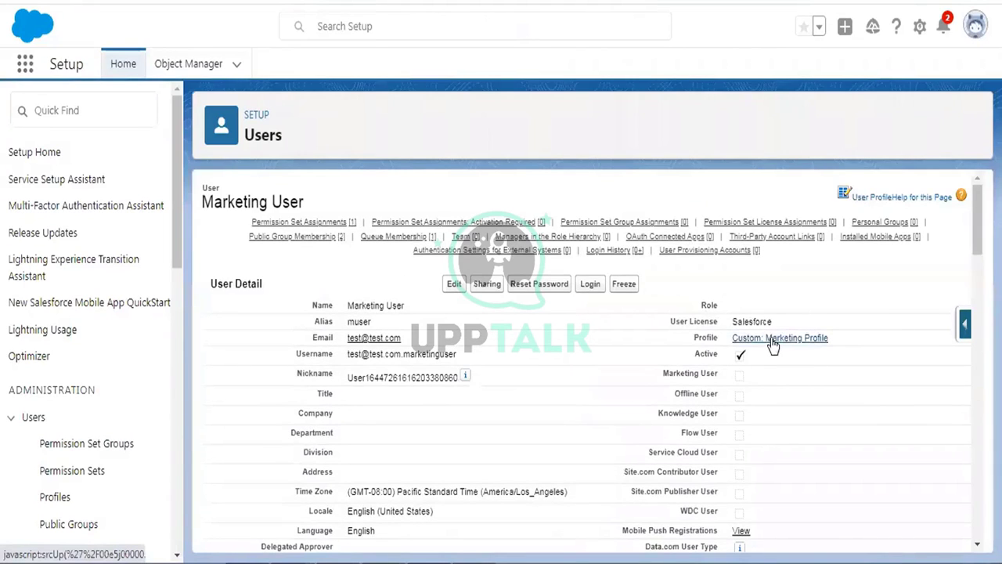
left_click(770, 339)
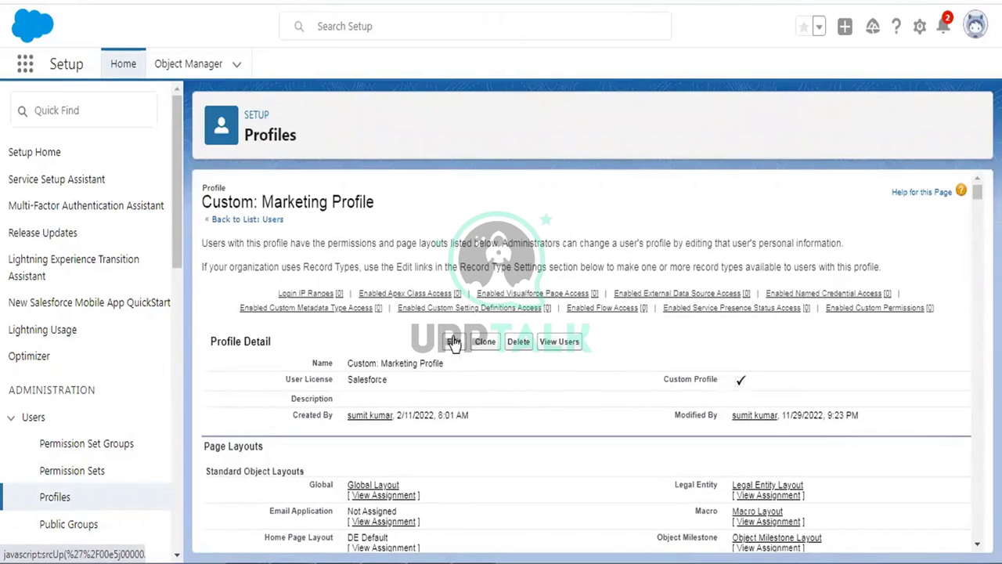
left_click(454, 342)
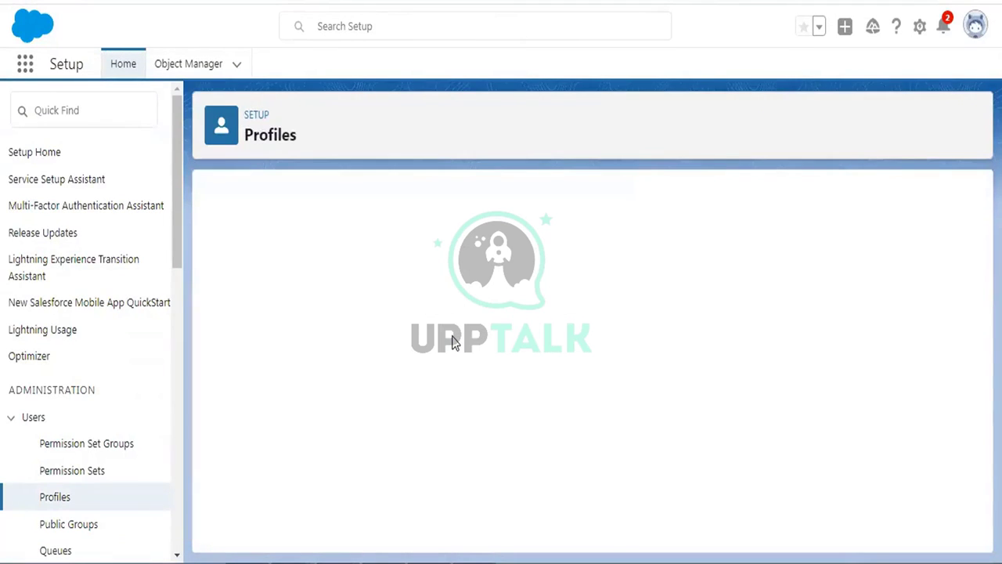
scroll(618, 255, "down", 10)
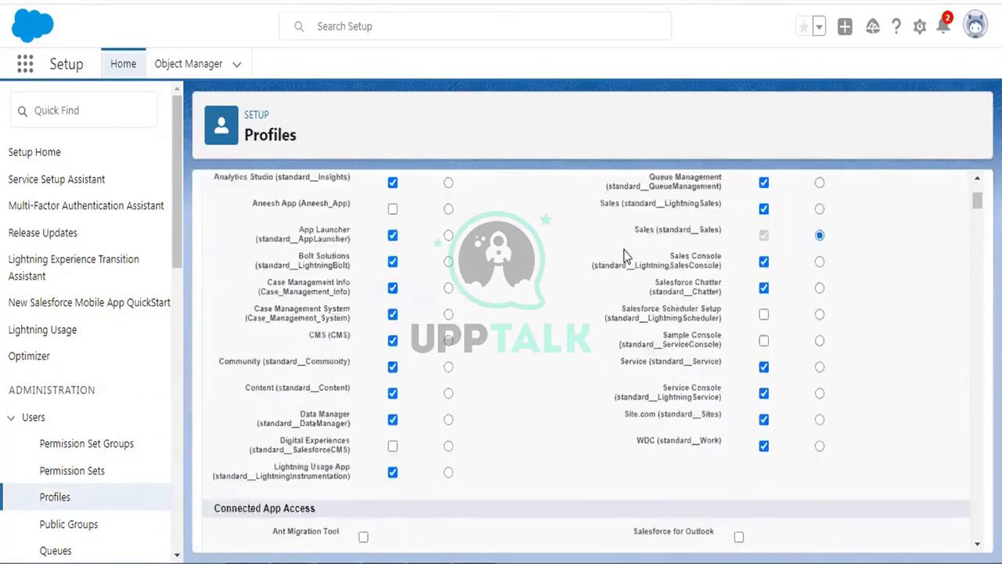
scroll(626, 256, "down", 5)
scroll(627, 256, "down", 10)
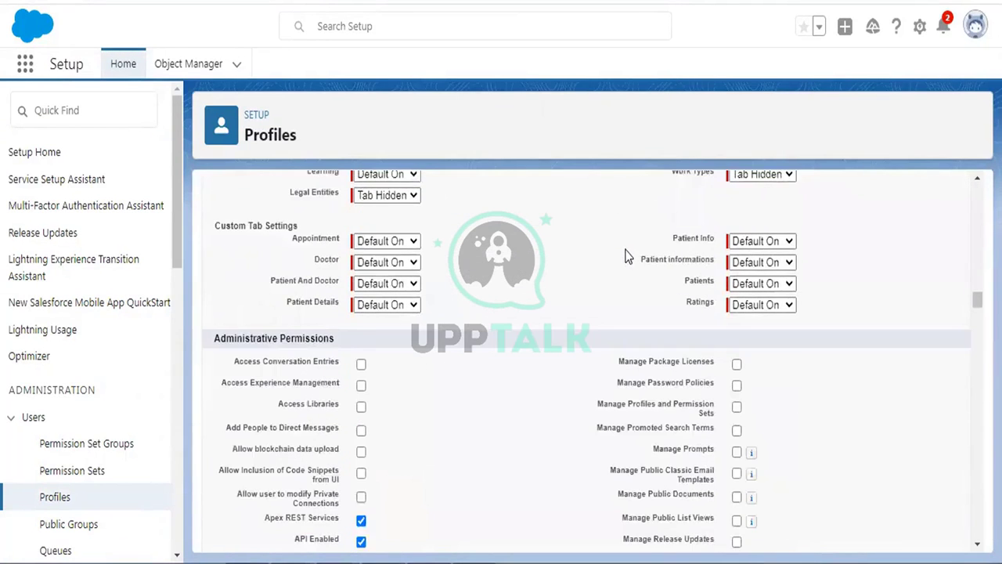
scroll(626, 256, "down", 15)
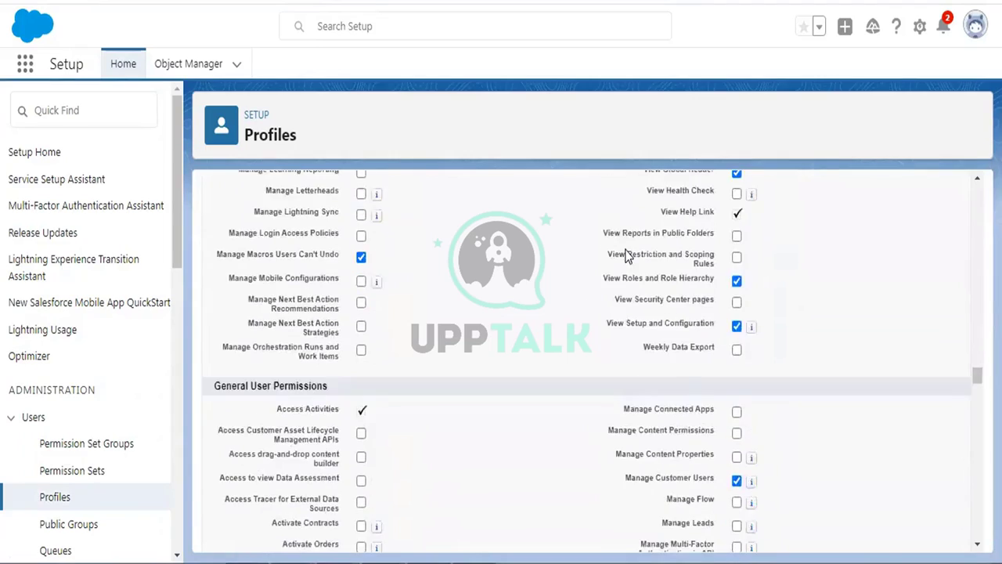
scroll(626, 256, "down", 20)
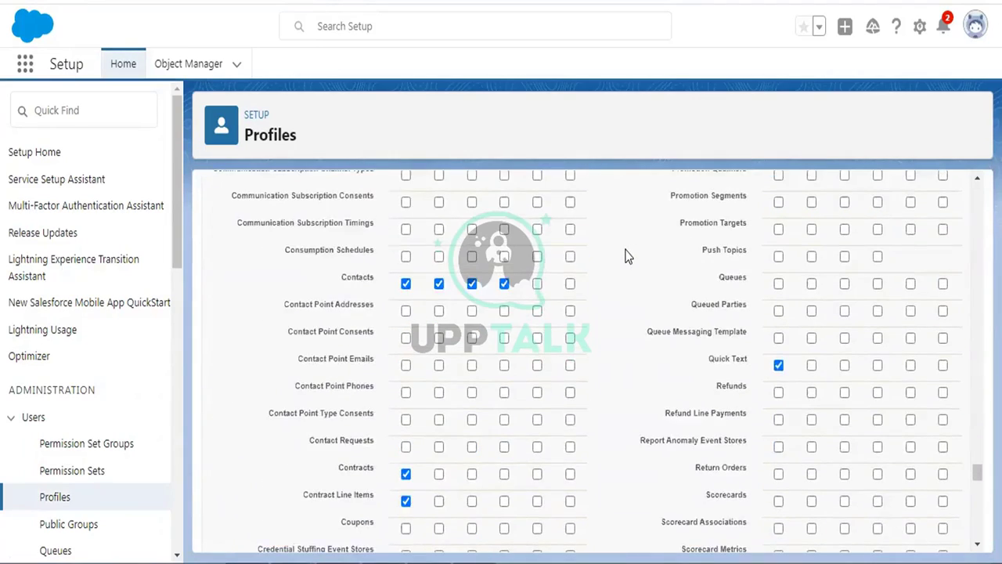
scroll(626, 256, "down", 10)
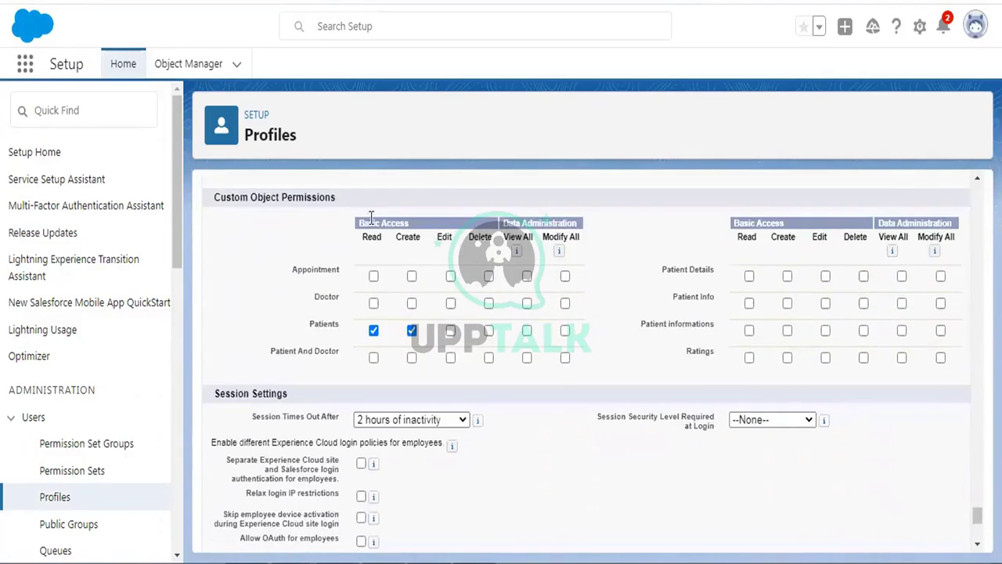
left_click_drag(214, 198, 335, 198)
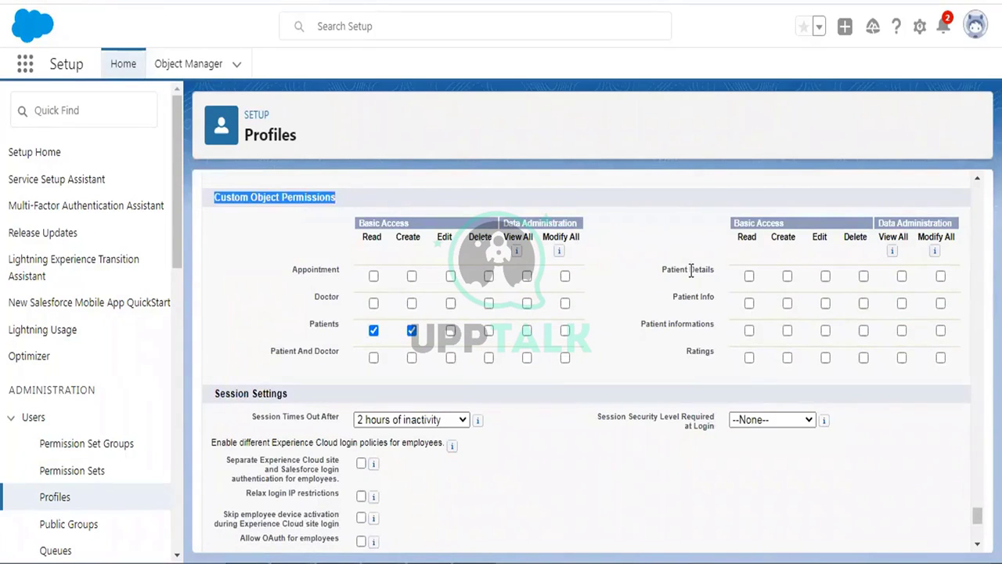
left_click(749, 276)
left_click(788, 277)
scroll(559, 347, "down", 4)
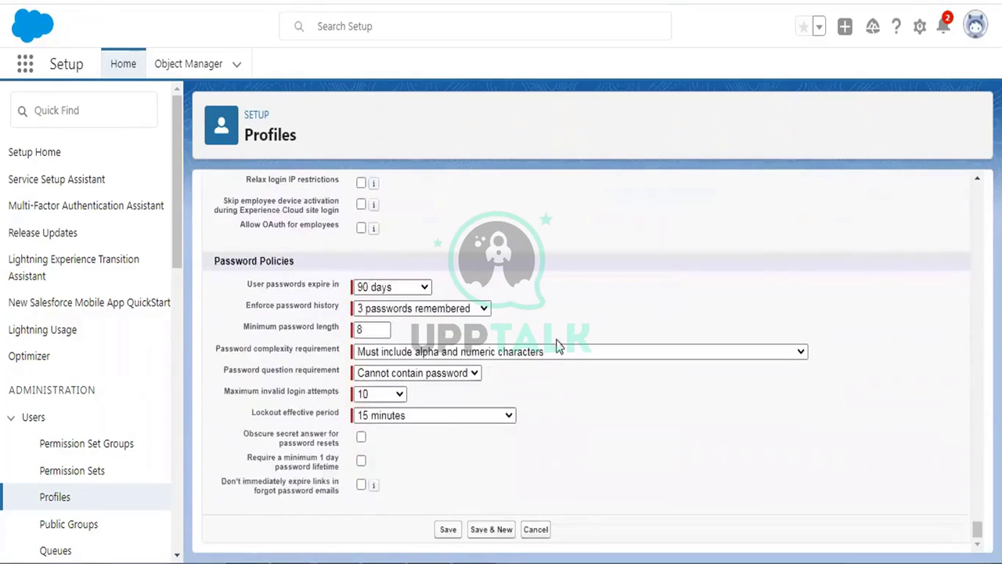
left_click(450, 531)
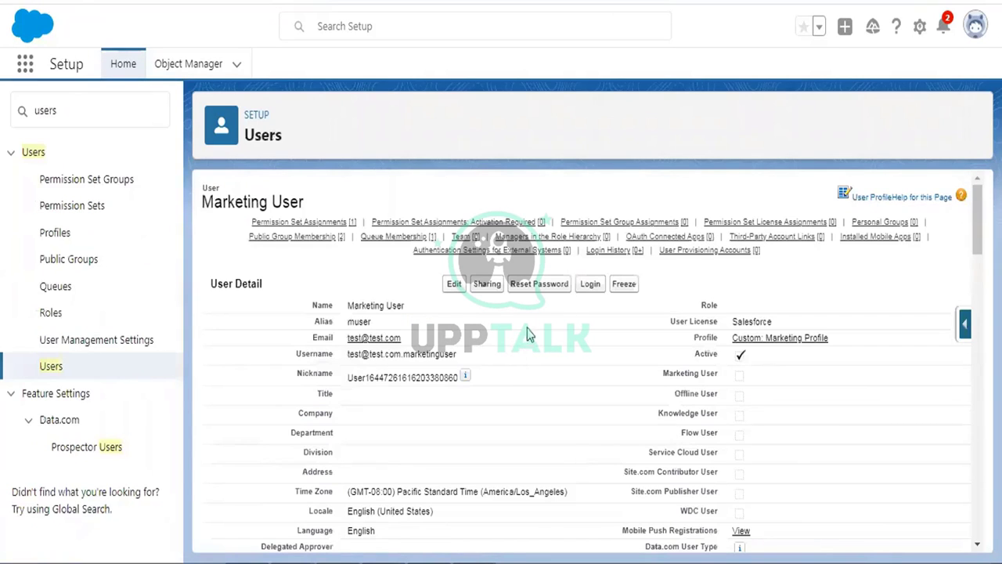
Log in as the Marketing User and open the existing patient record from the All view of Patient Details
left_click(591, 287)
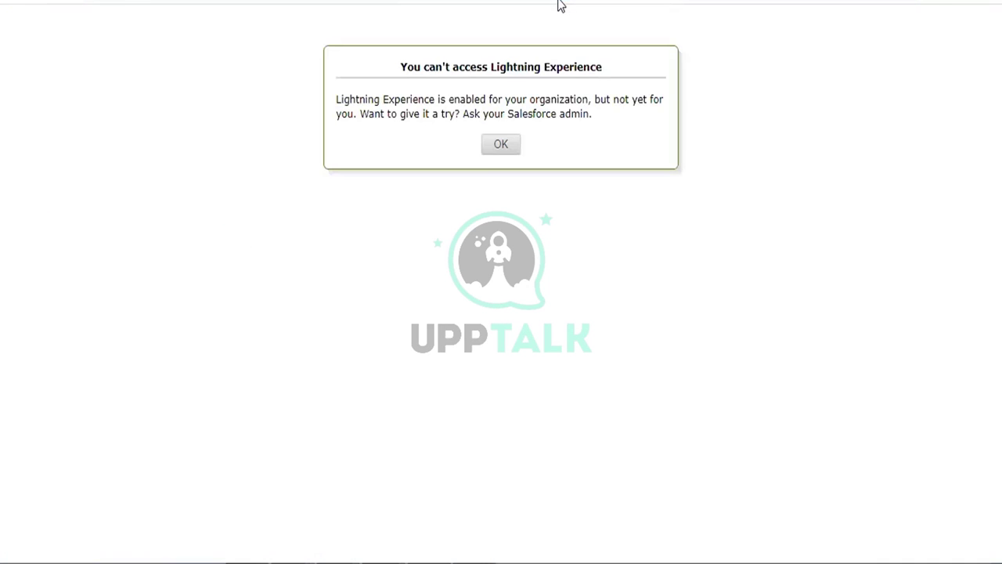
left_click(501, 145)
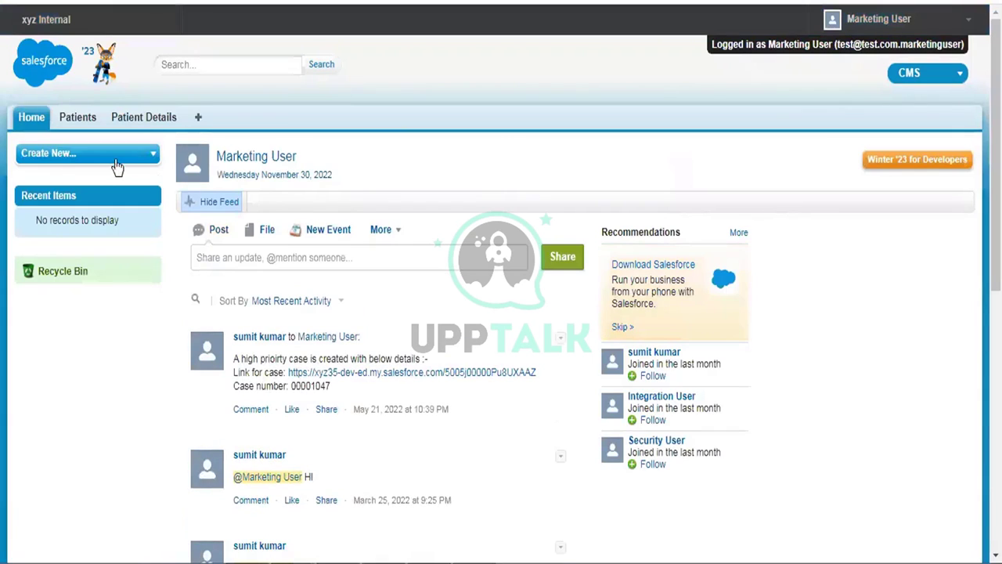
left_click(138, 121)
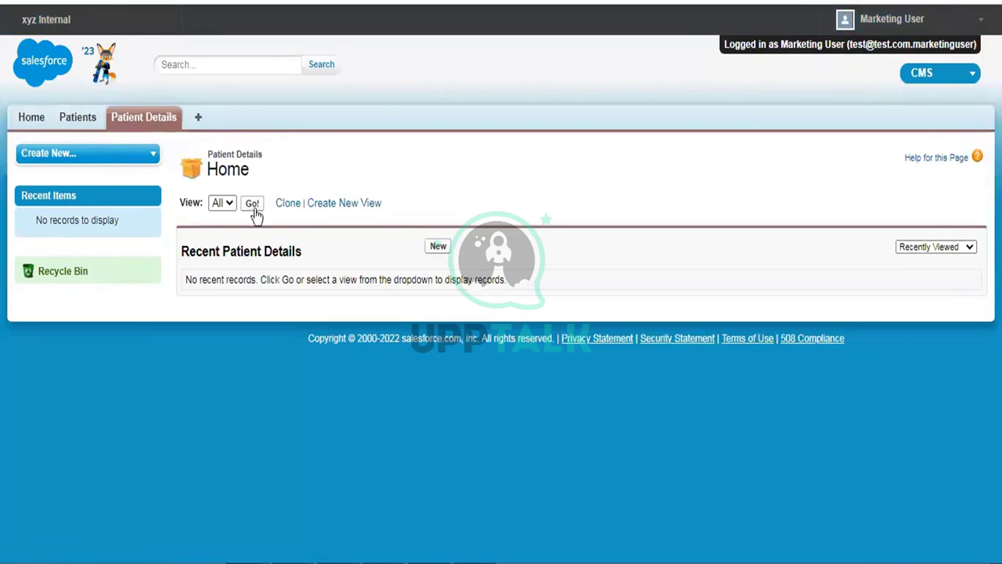
left_click(254, 208)
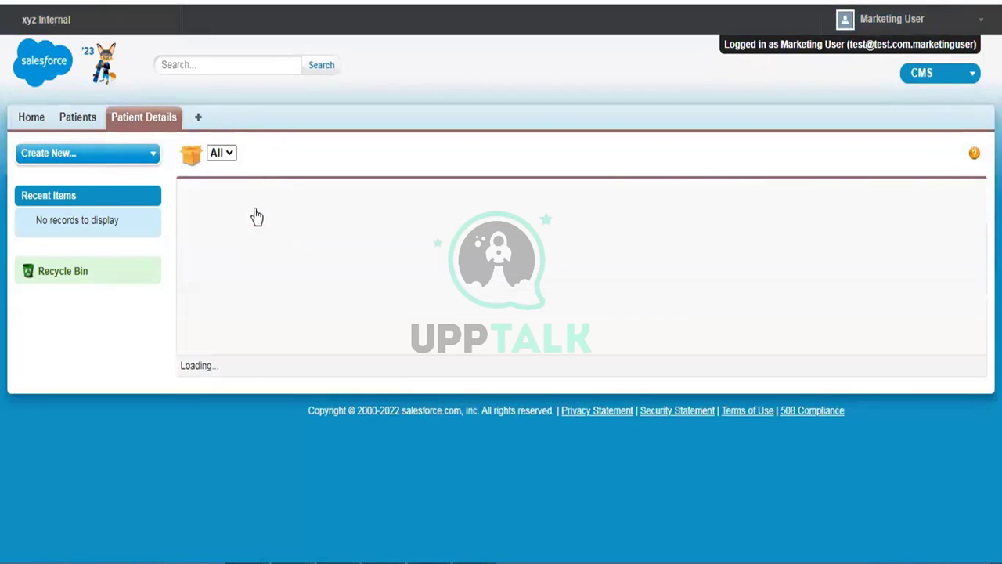
left_click(217, 243)
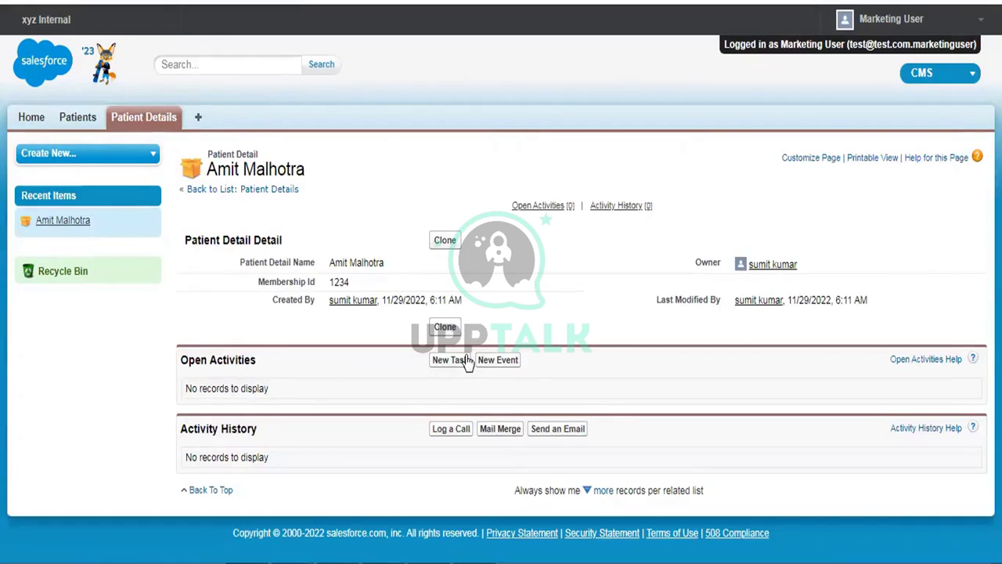
Reopen the patient record from Recent Patient Details to check which actions it offers, and log out of the Marketing User session
left_click(141, 117)
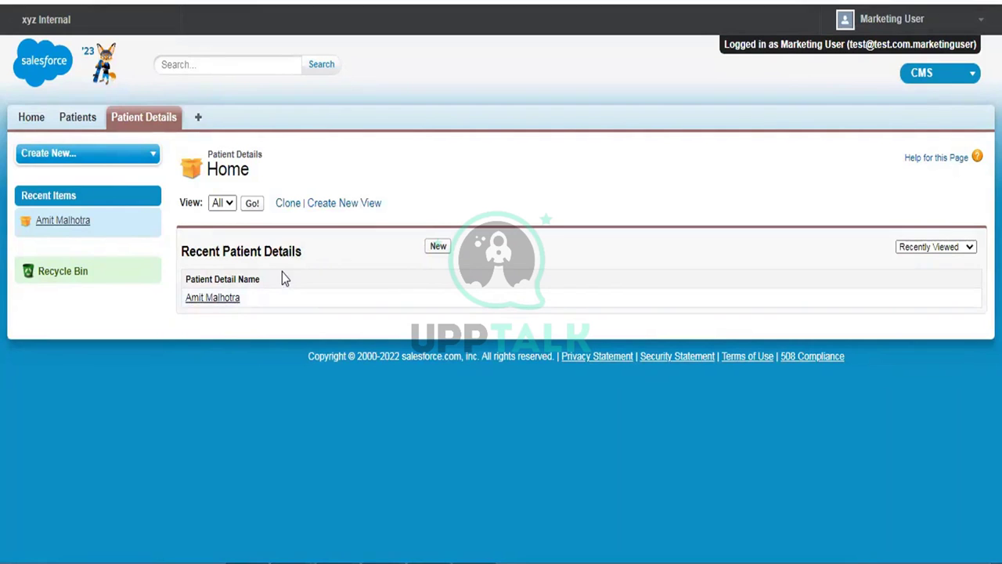
left_click(210, 301)
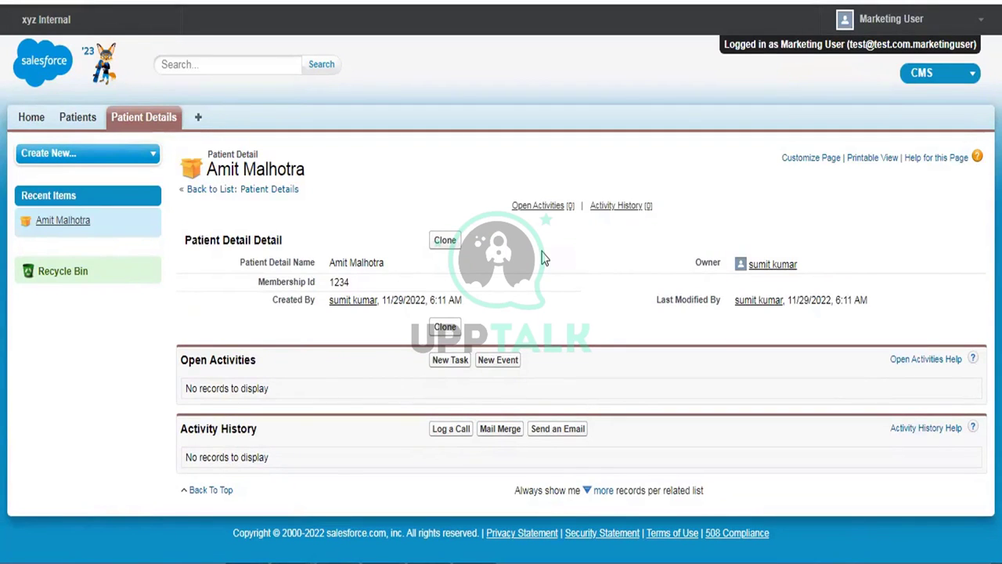
left_click(870, 20)
left_click(852, 193)
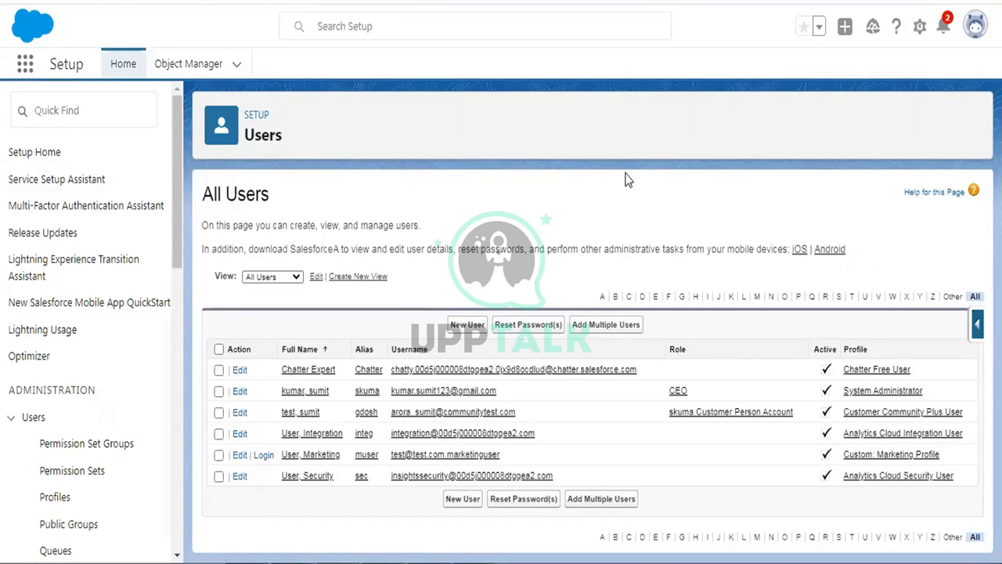
Search Setup for "permission" and open the Permission Sets page
left_click(86, 114)
type("P")
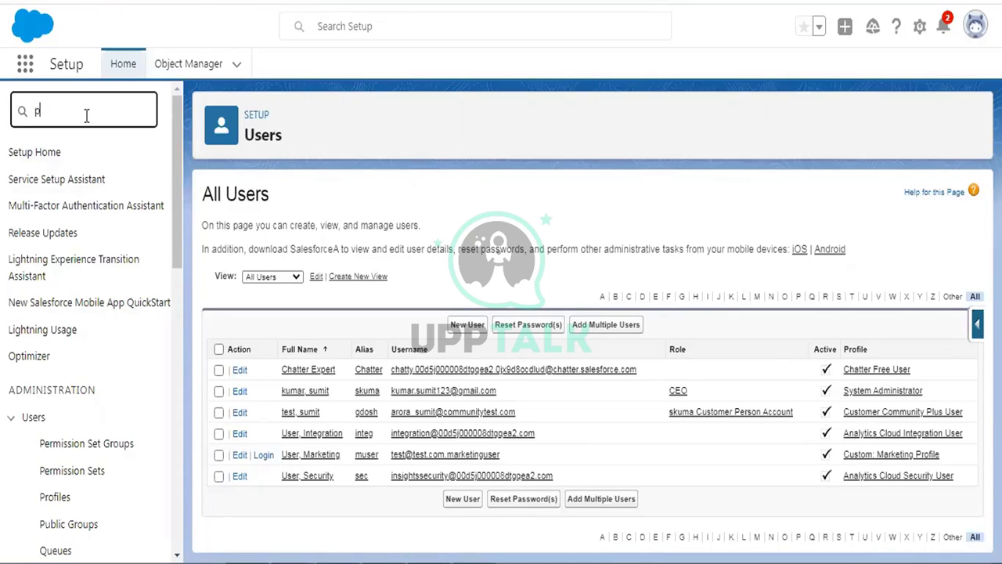
type("ermission")
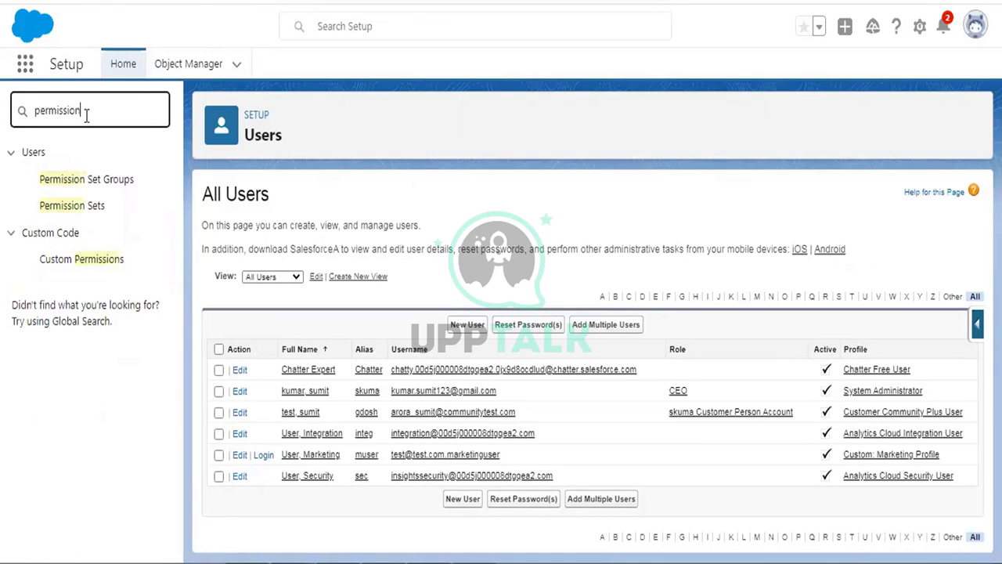
left_click(80, 208)
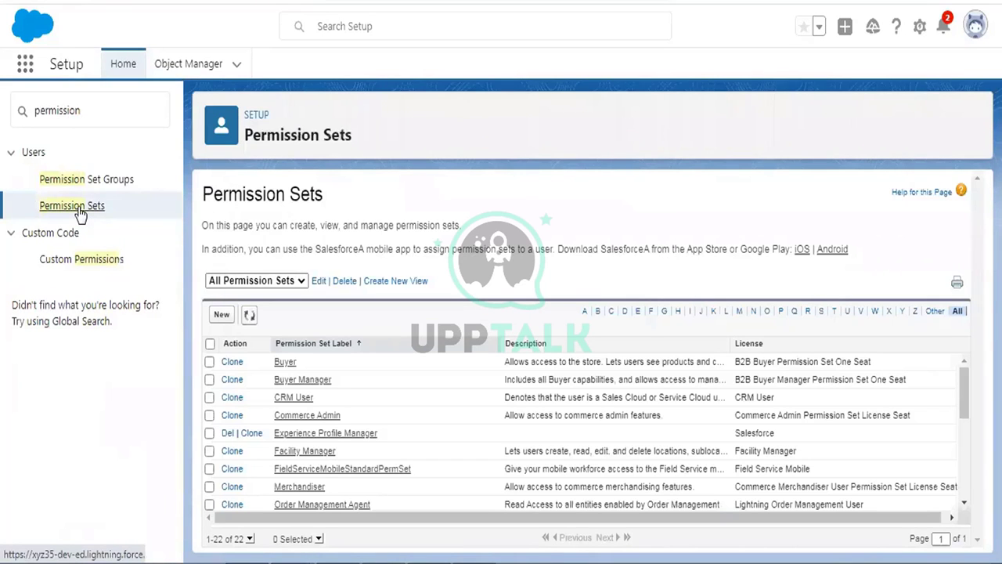
Create and save a permission set labelled "Edit Access for Patient Detail" with API name Edit_Access_for_Patient_Detail and no specific license
left_click(219, 314)
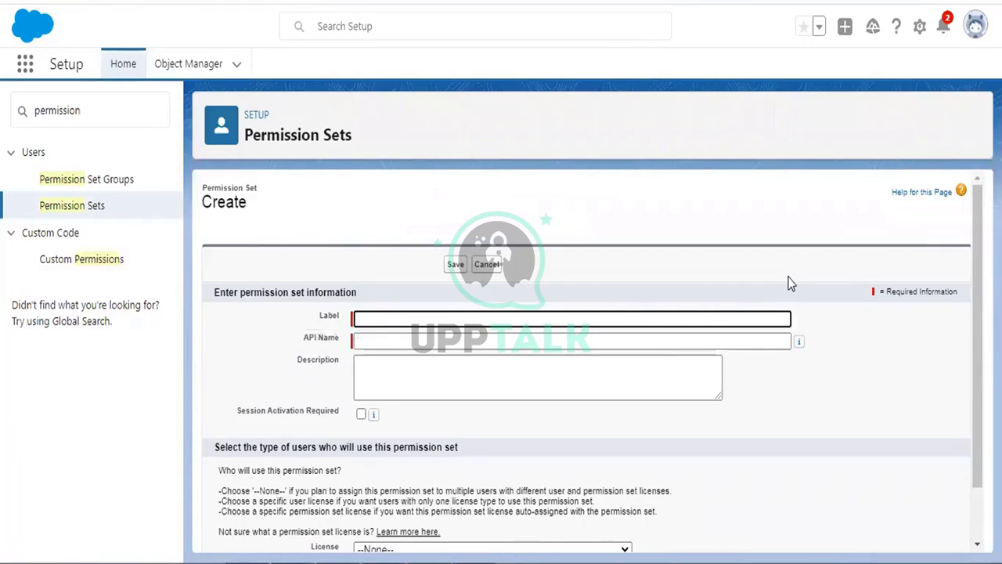
scroll(789, 282, "down", 2)
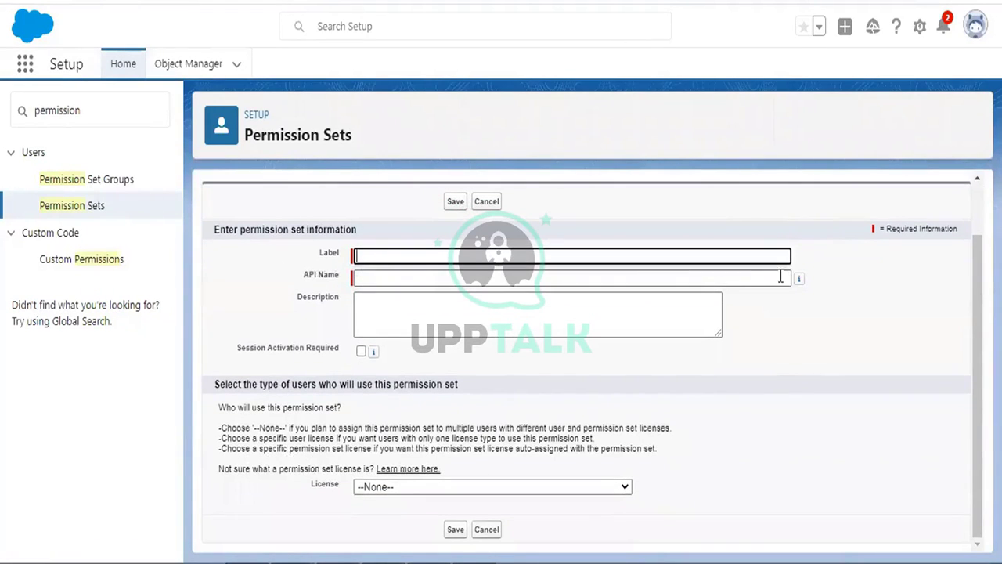
type("E")
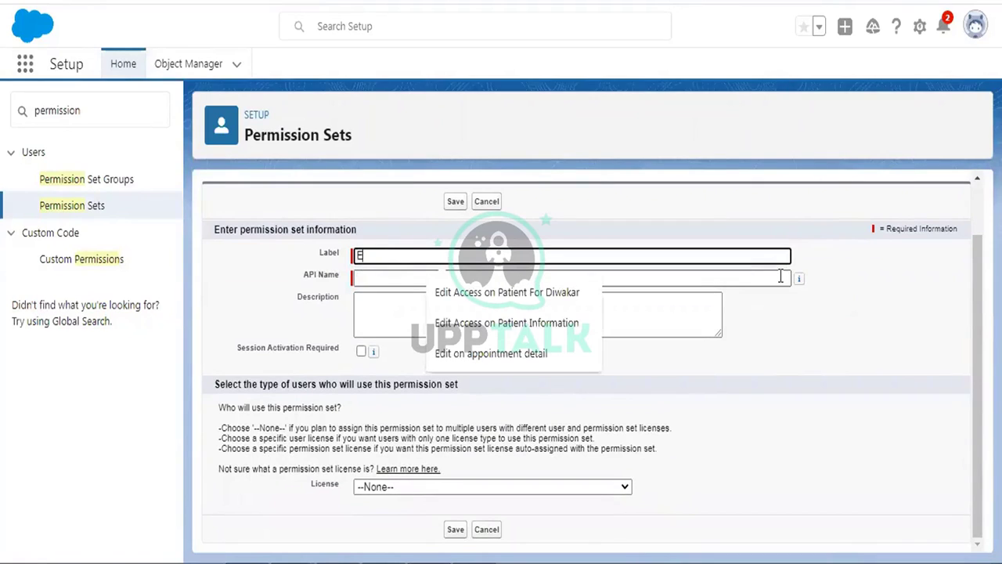
type("dit Access fo")
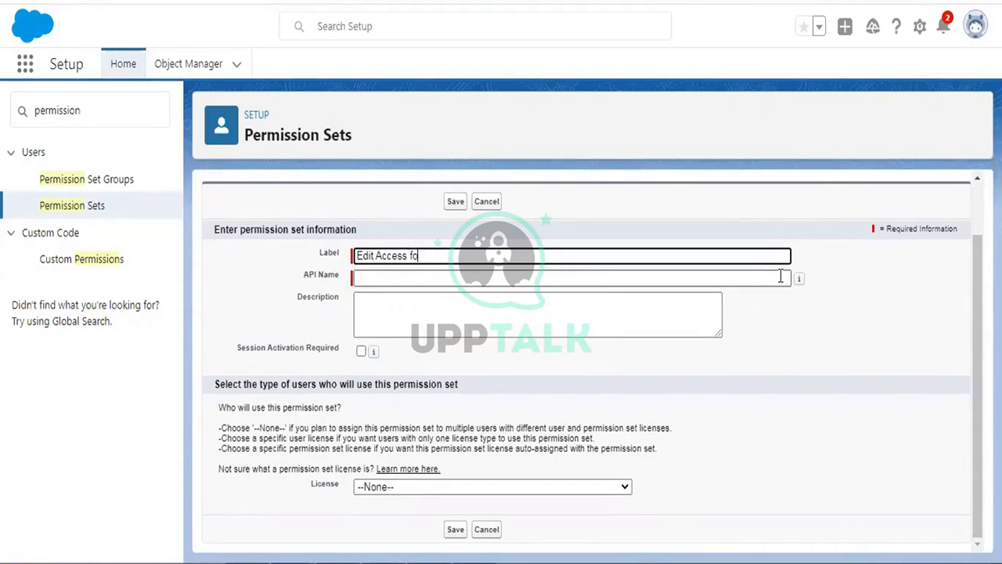
type("r Patient Detail")
key("Tab")
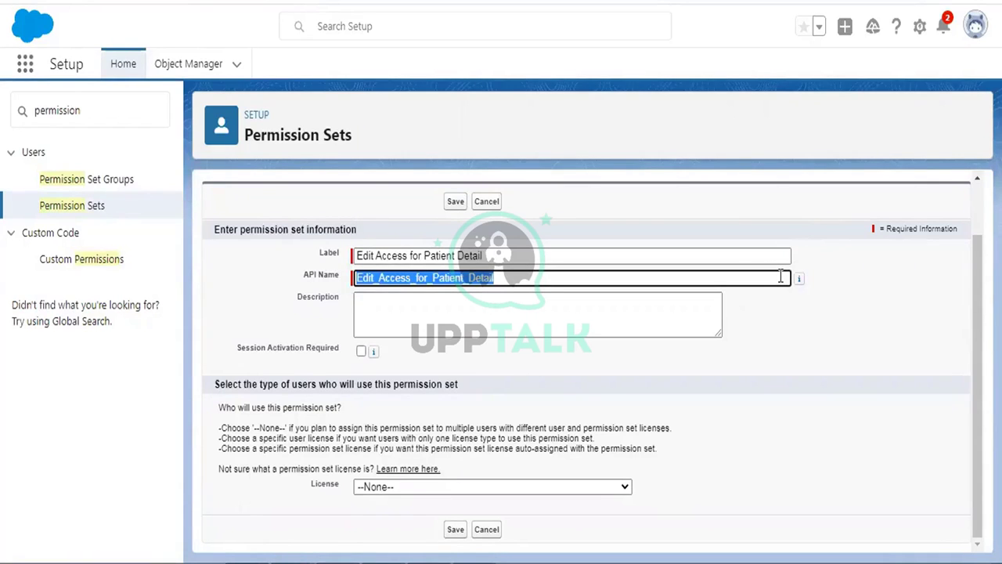
left_click(451, 202)
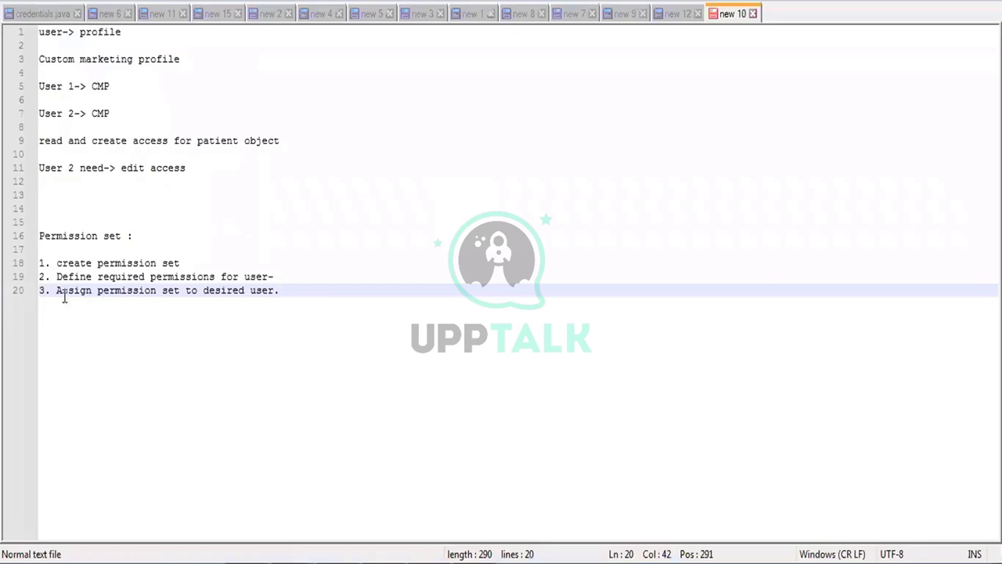
In the new permission set's object settings, enable the Edit object permission on Patient Details and save it
left_click_drag(58, 276, 268, 276)
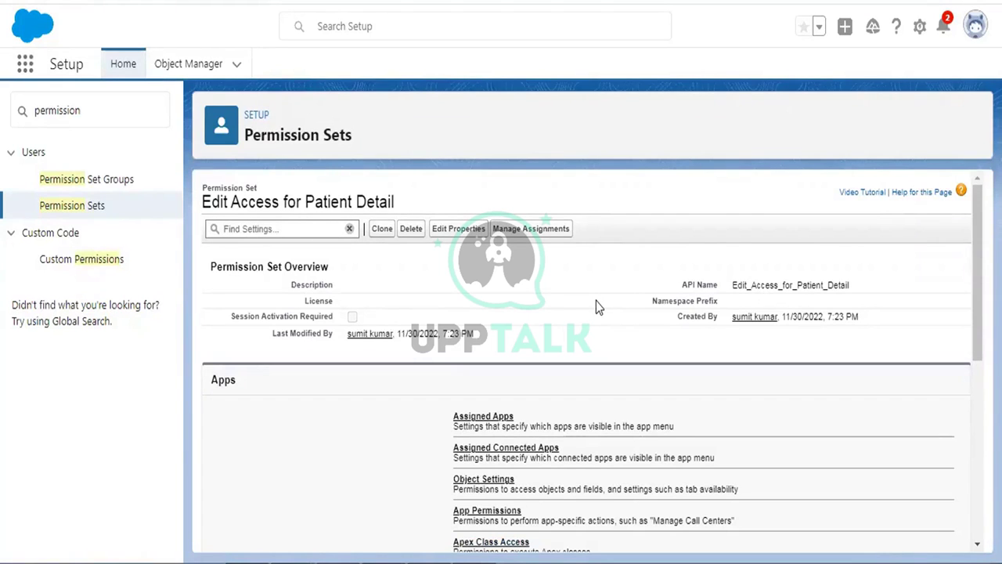
scroll(596, 300, "down", 2)
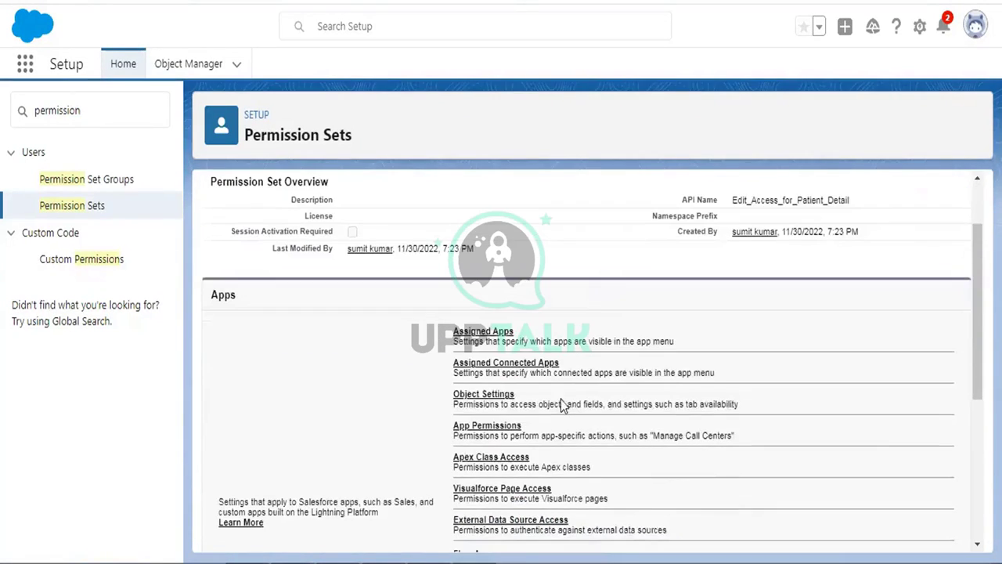
left_click(491, 398)
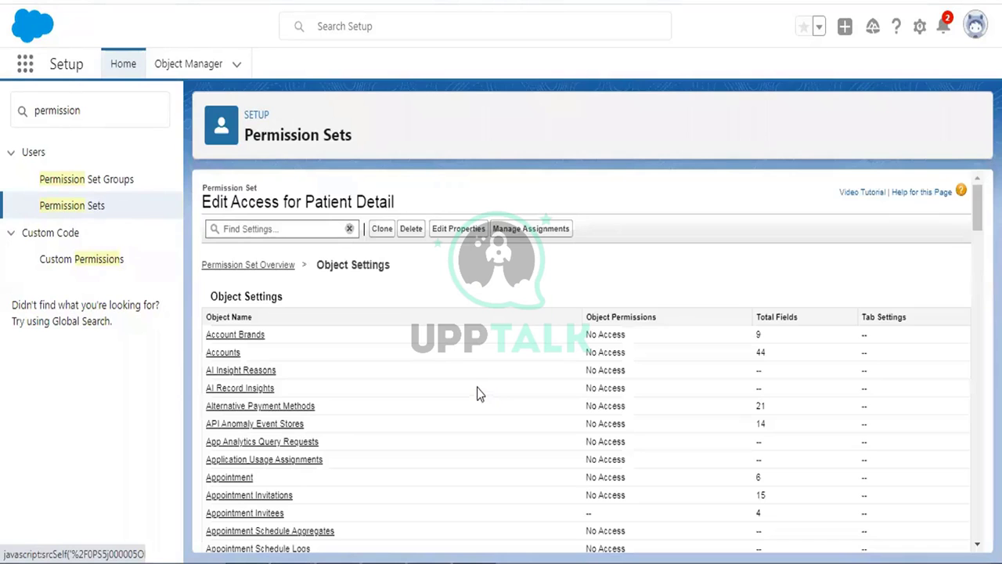
scroll(478, 389, "down", 8)
scroll(474, 381, "down", 10)
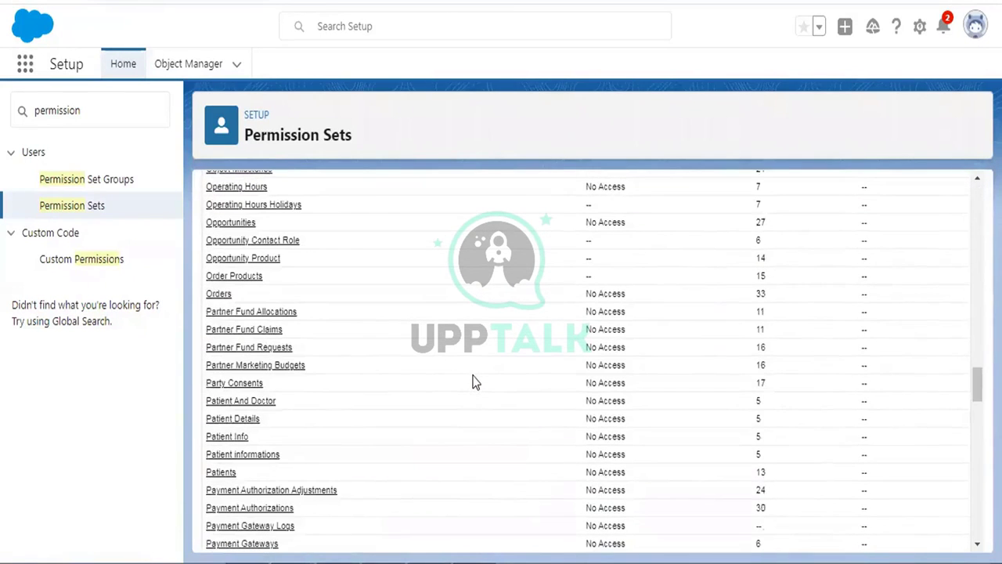
scroll(472, 382, "down", 1)
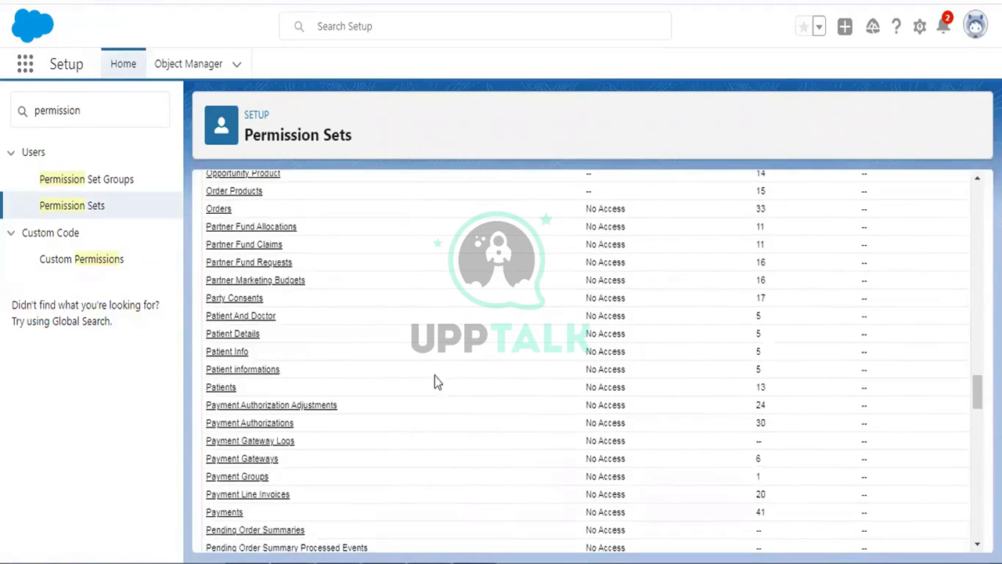
left_click(236, 335)
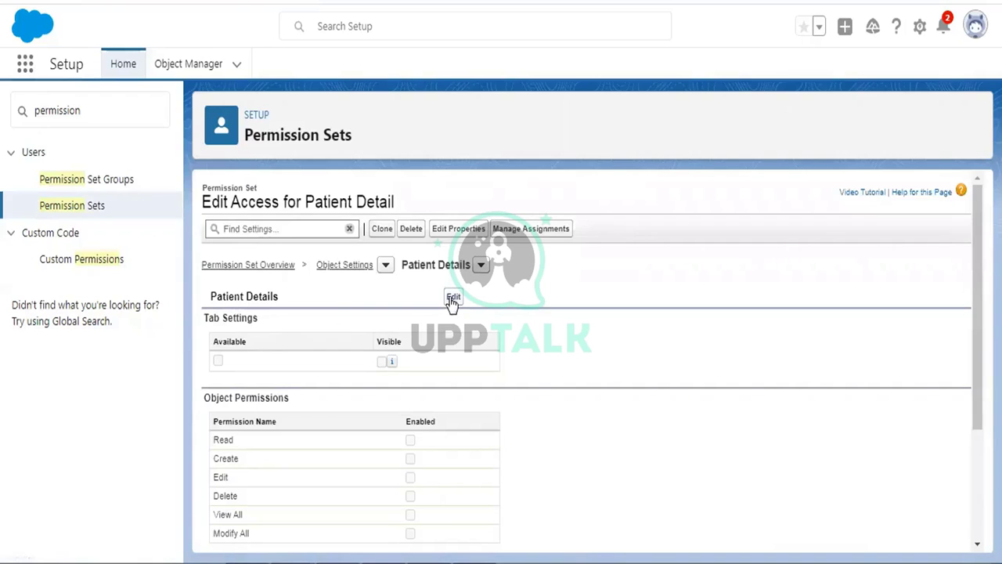
left_click(453, 298)
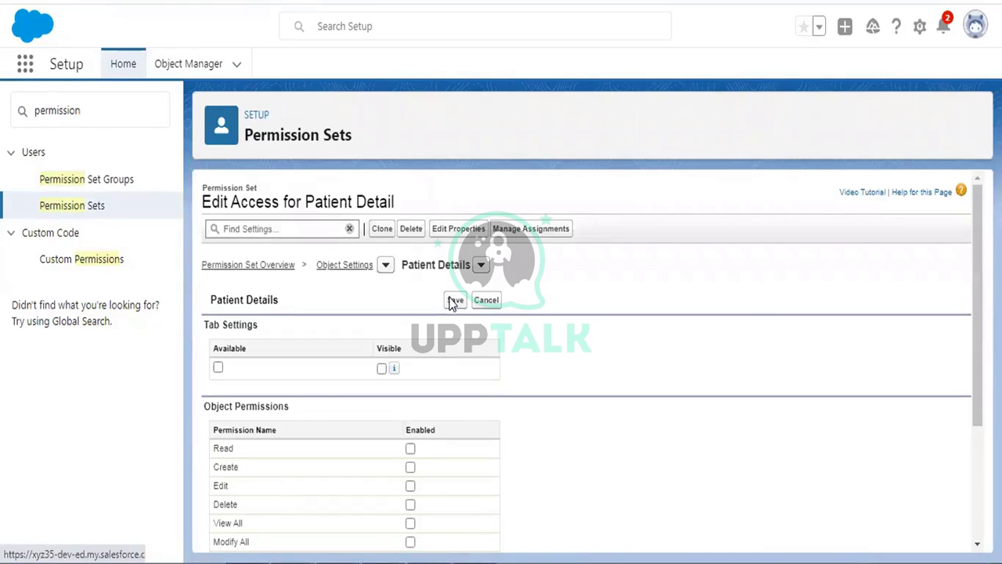
scroll(663, 371, "down", 1)
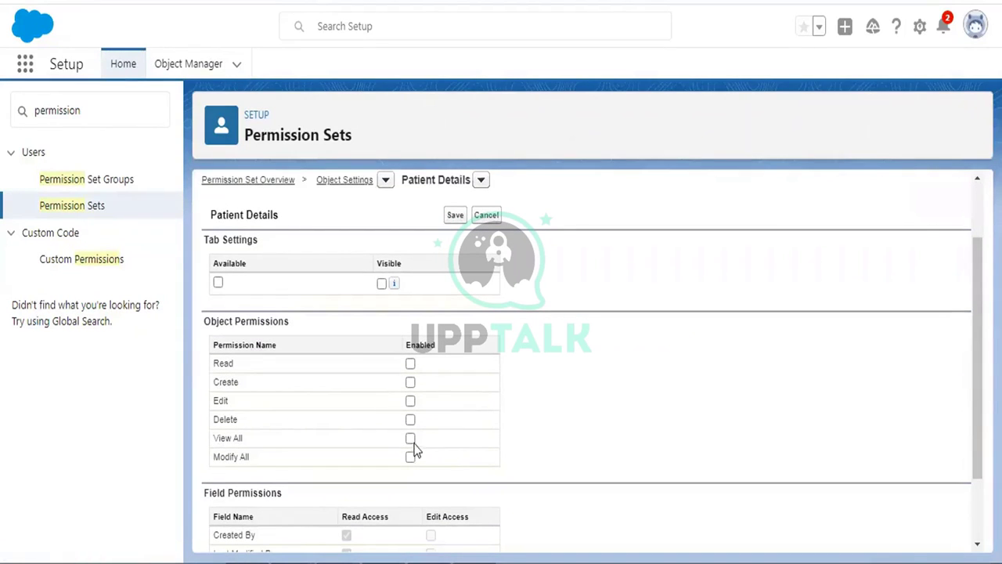
left_click(411, 400)
left_click(455, 216)
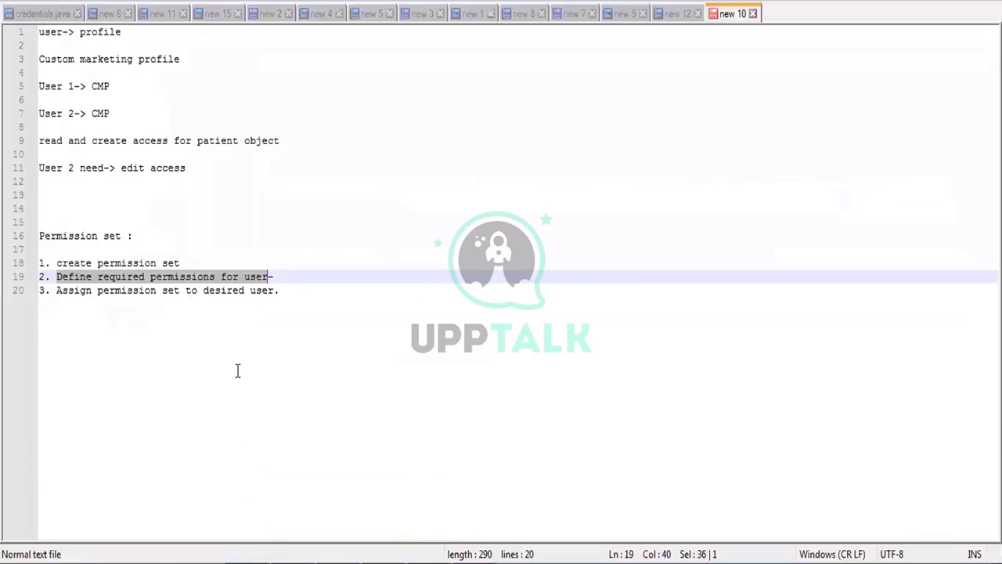
Assign the Edit Access for Patient Detail permission set to the Marketing User without an expiration date
left_click_drag(56, 291, 311, 304)
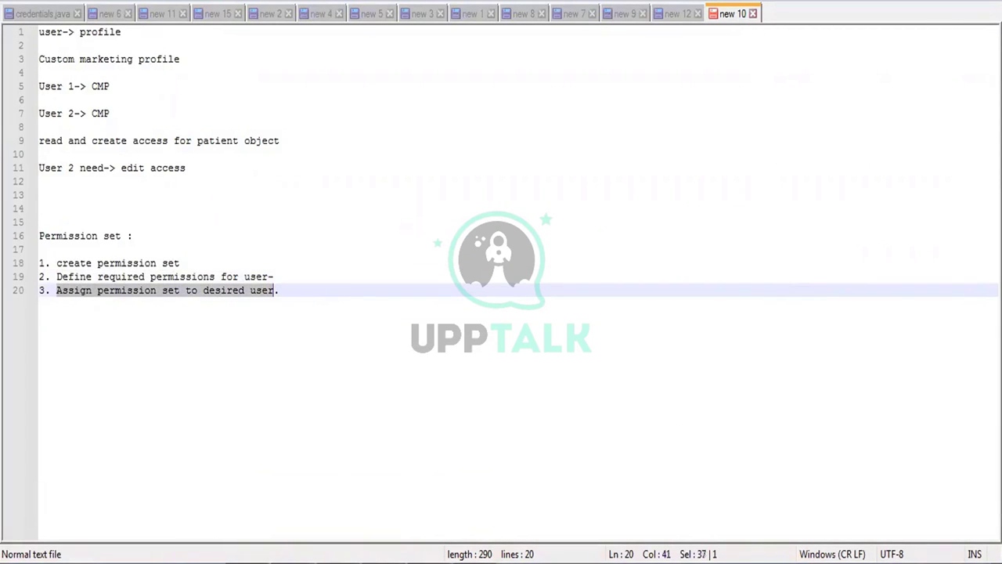
key("alt+Tab")
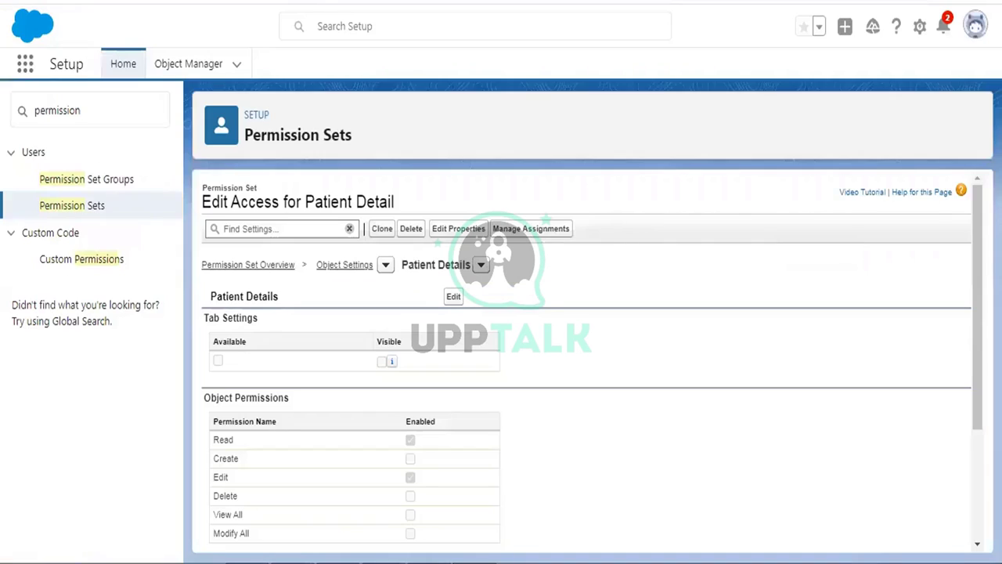
left_click(531, 228)
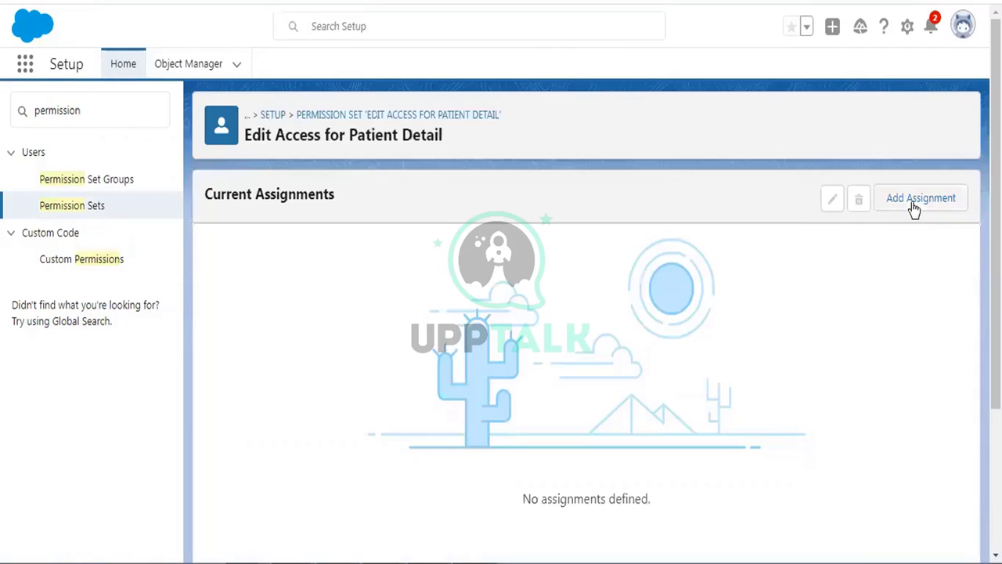
left_click(913, 202)
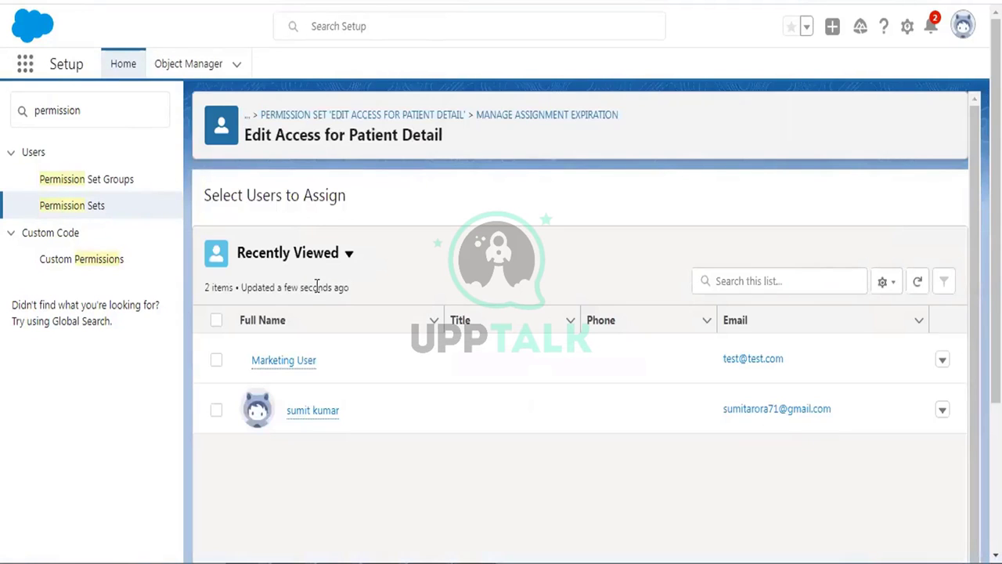
left_click(216, 362)
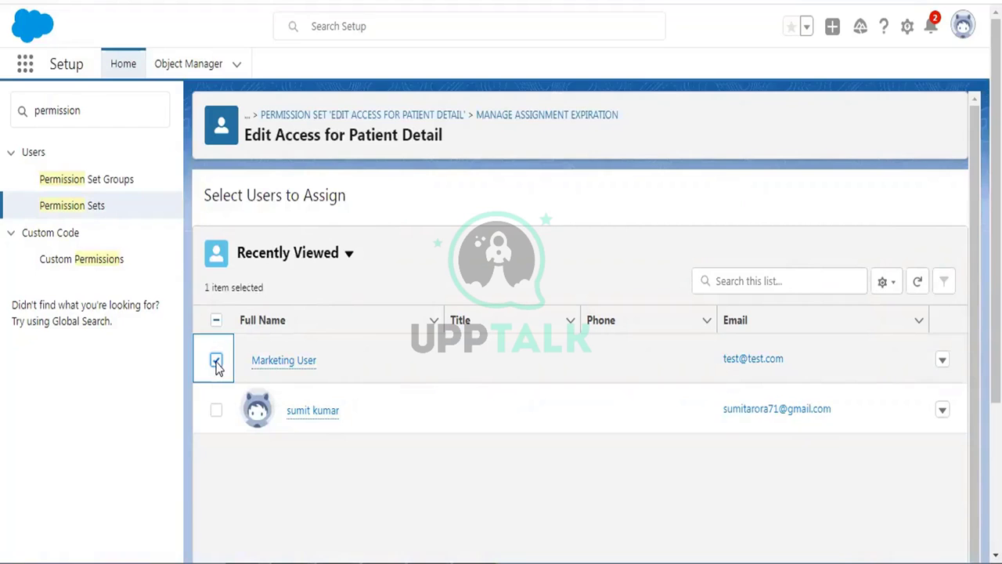
scroll(546, 289, "down", 1)
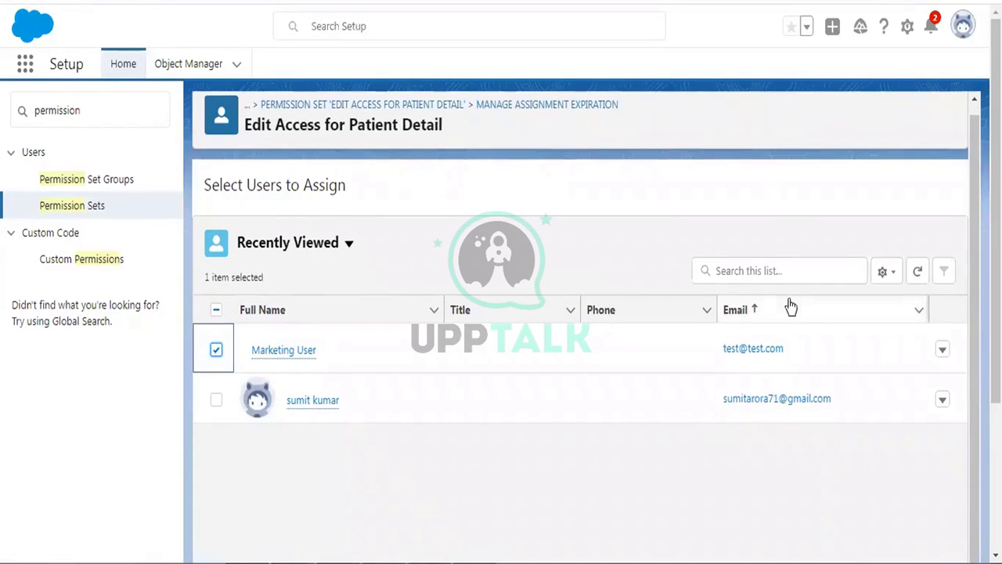
scroll(539, 256, "down", 2)
scroll(539, 256, "down", 1)
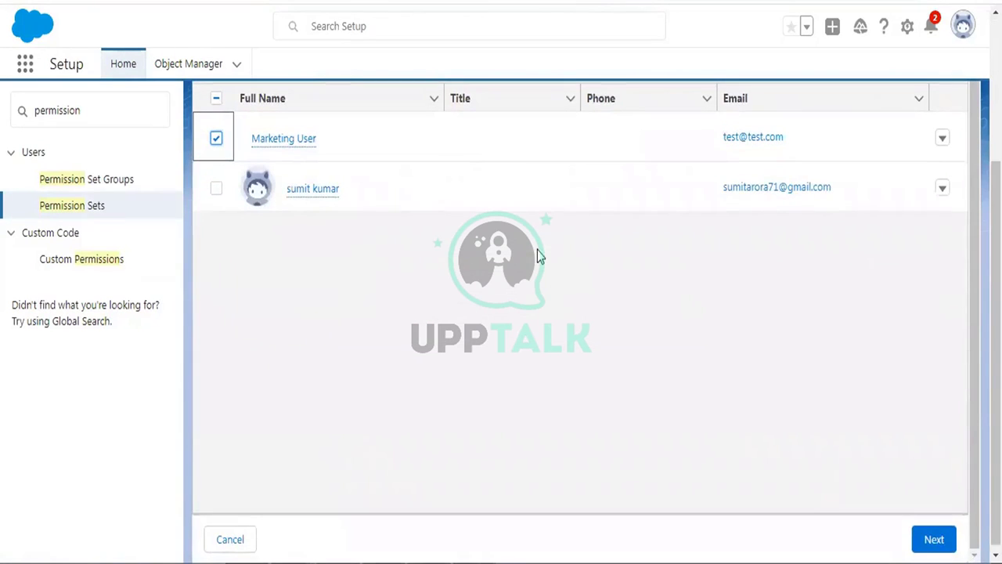
left_click(935, 540)
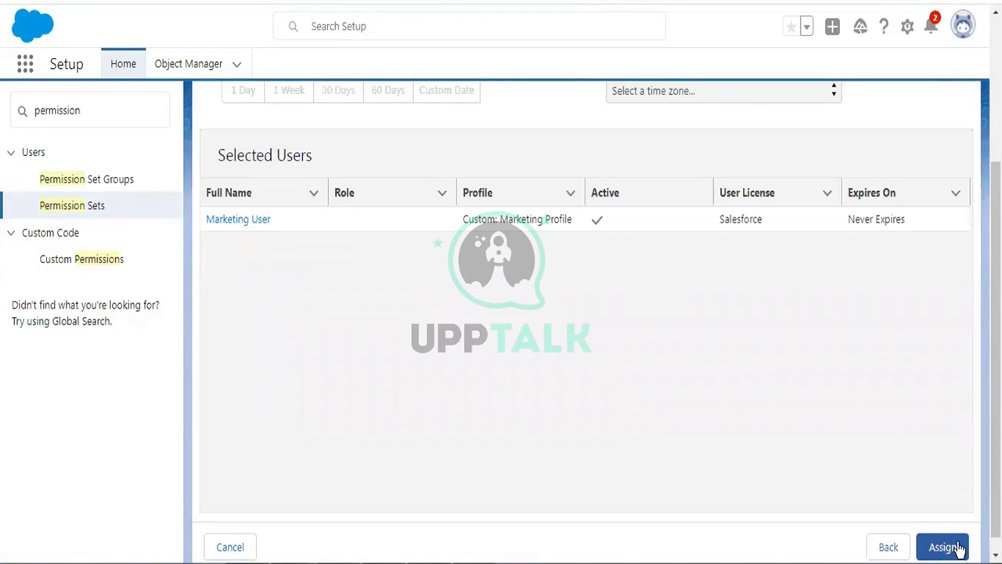
left_click(958, 548)
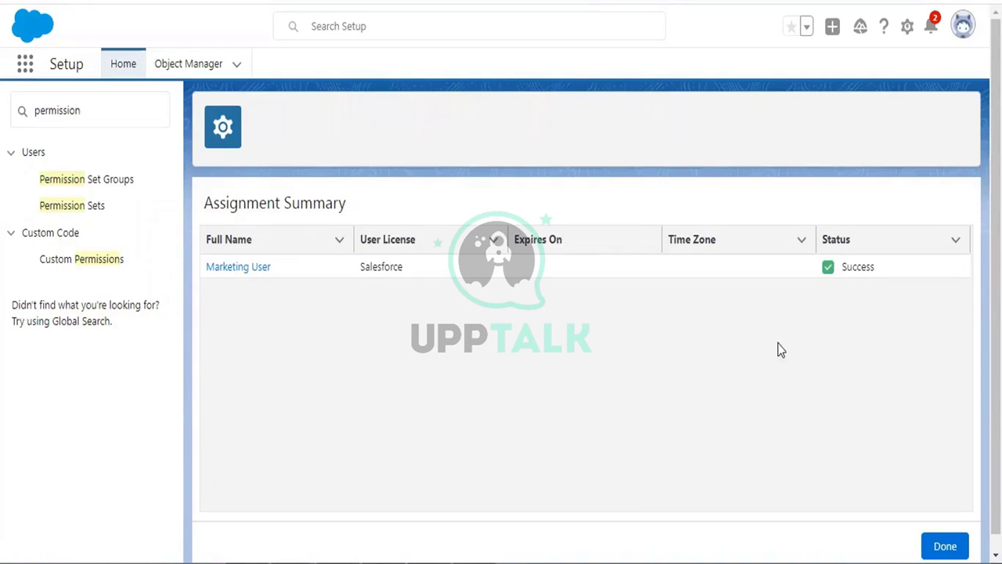
Log in as the Marketing User and open the patient record from Recent Patient Details to check which actions it offers
left_click(222, 266)
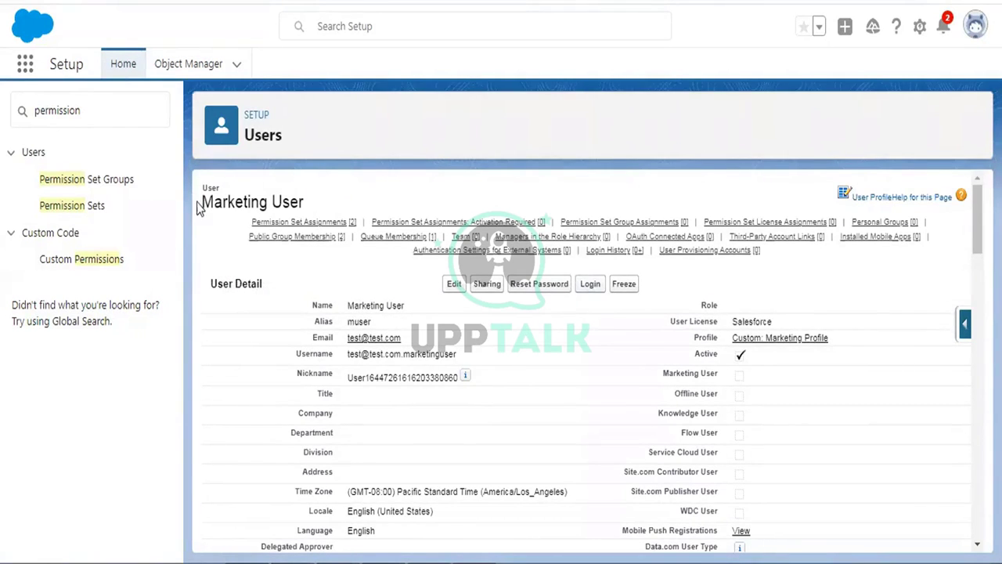
left_click(590, 284)
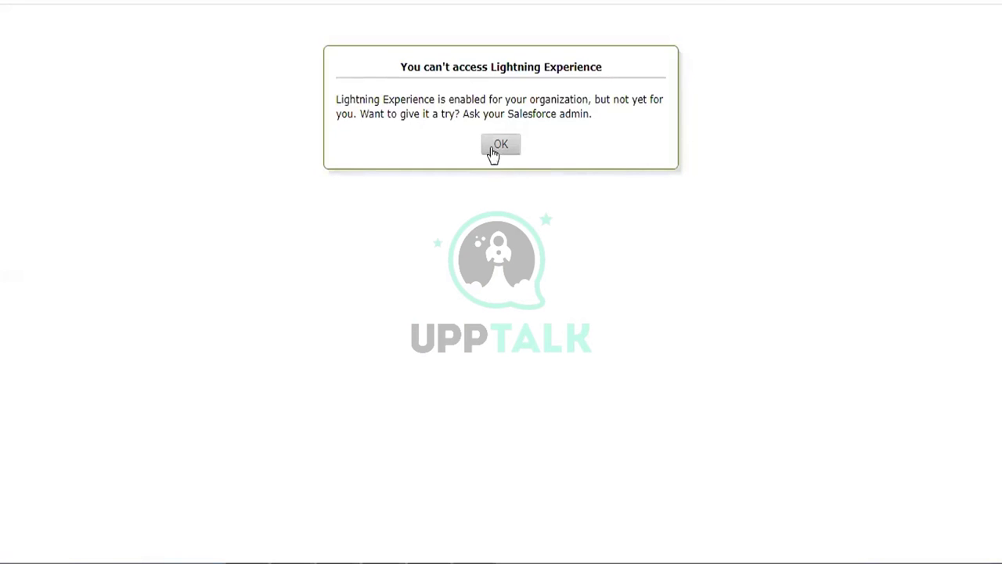
left_click(500, 145)
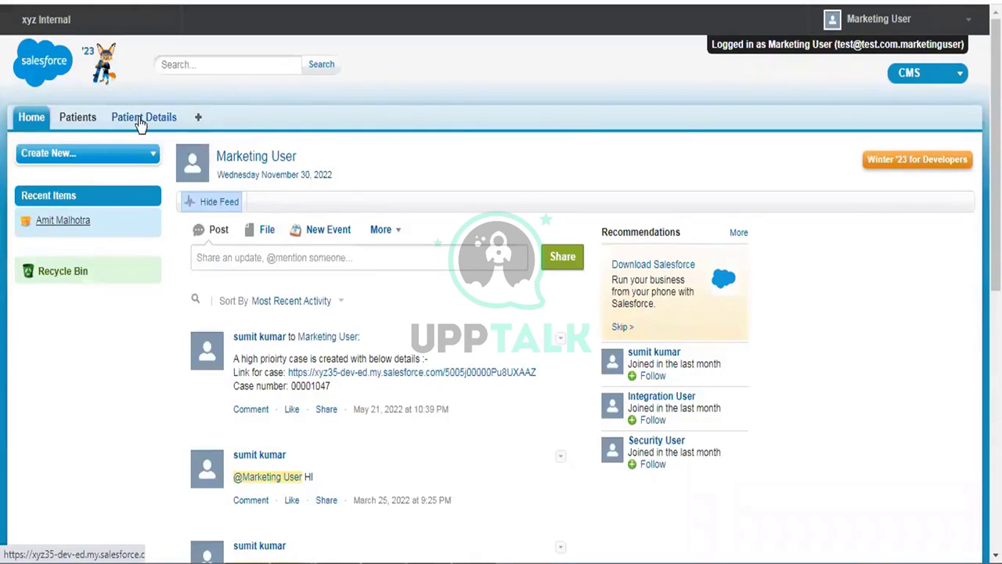
left_click(140, 122)
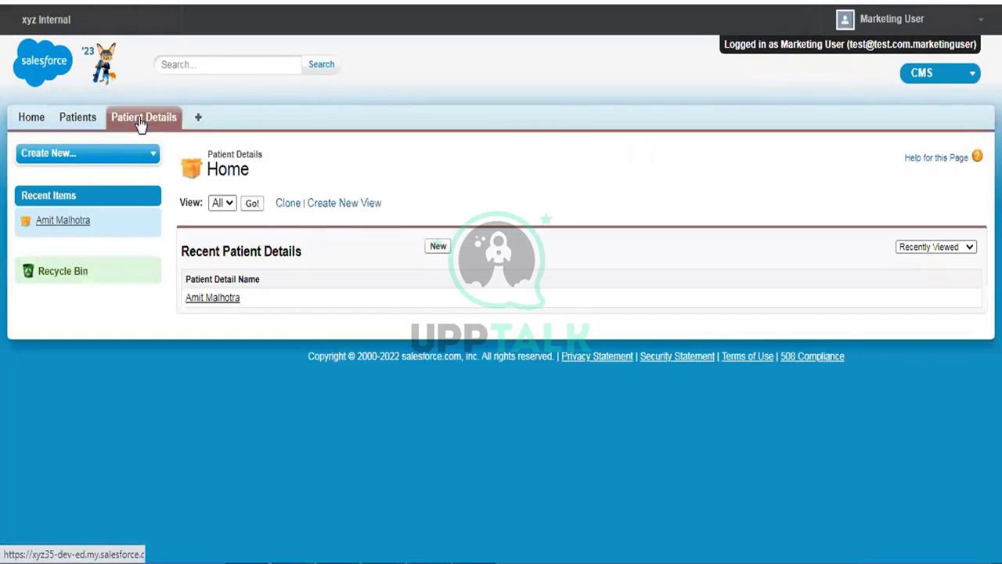
left_click(214, 301)
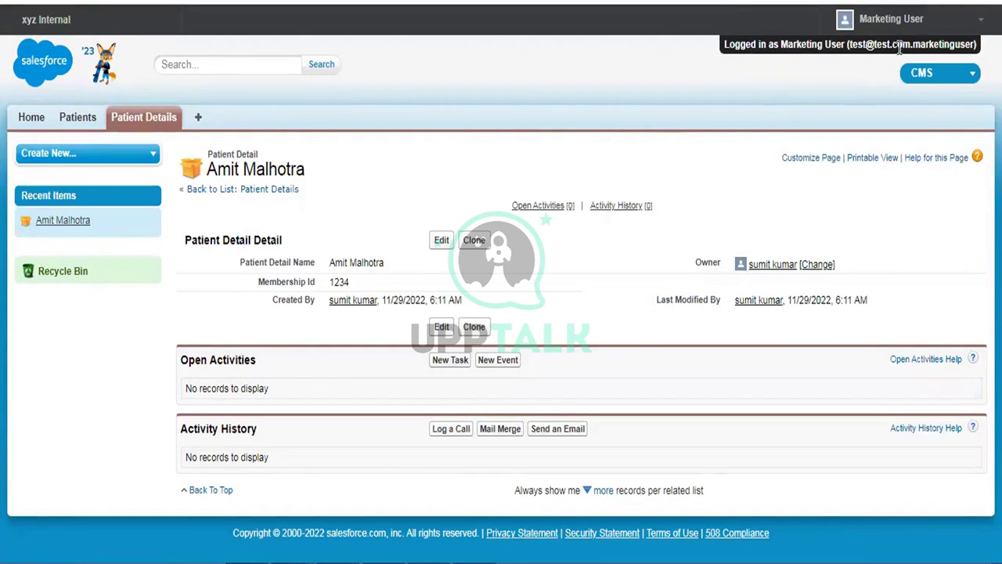
left_click(885, 19)
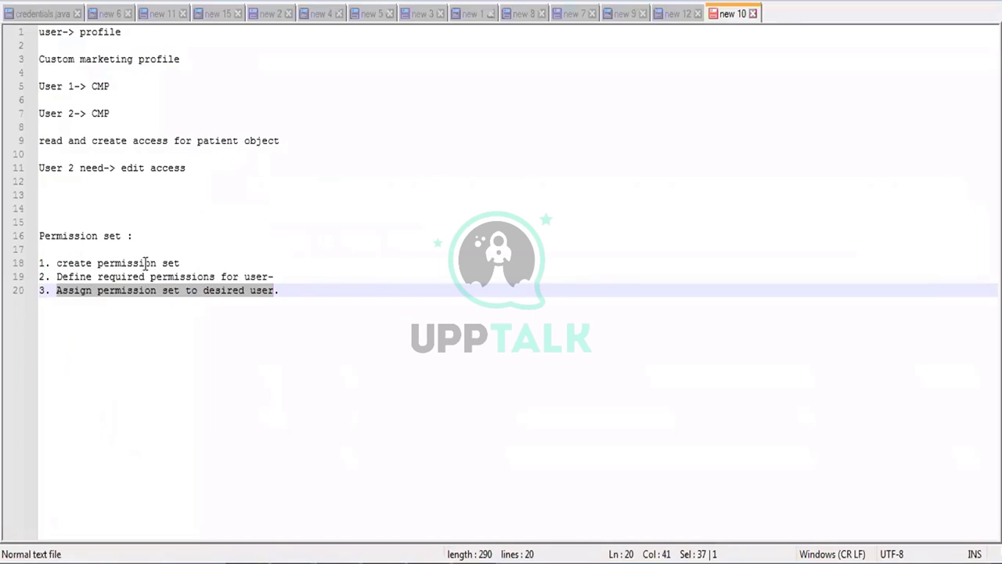
In the text notes, add the lines "User 3-> profile" and "assign permission set user 3" above the Permission set section, and select all the notes
left_click(295, 293)
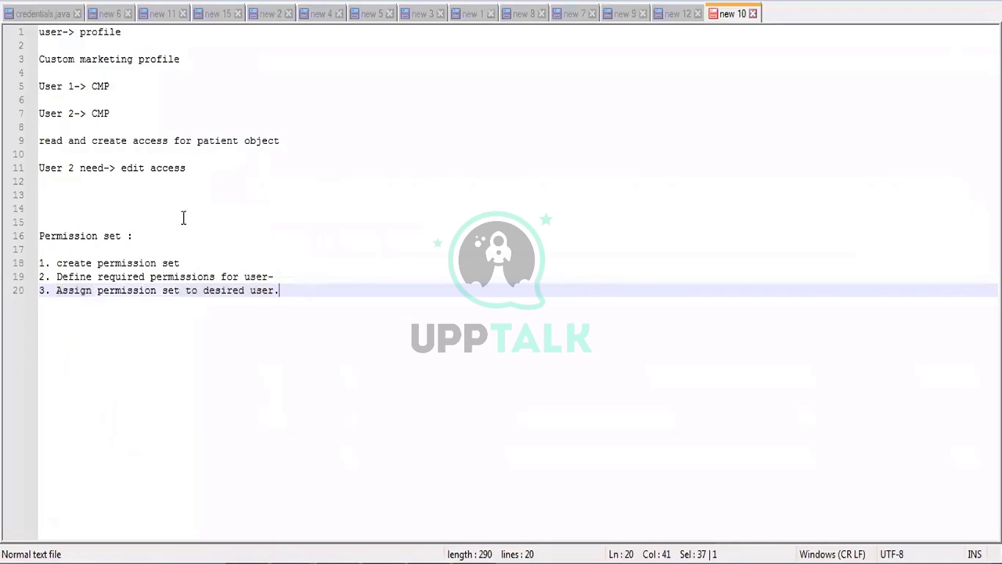
left_click(84, 189)
type("User 3->")
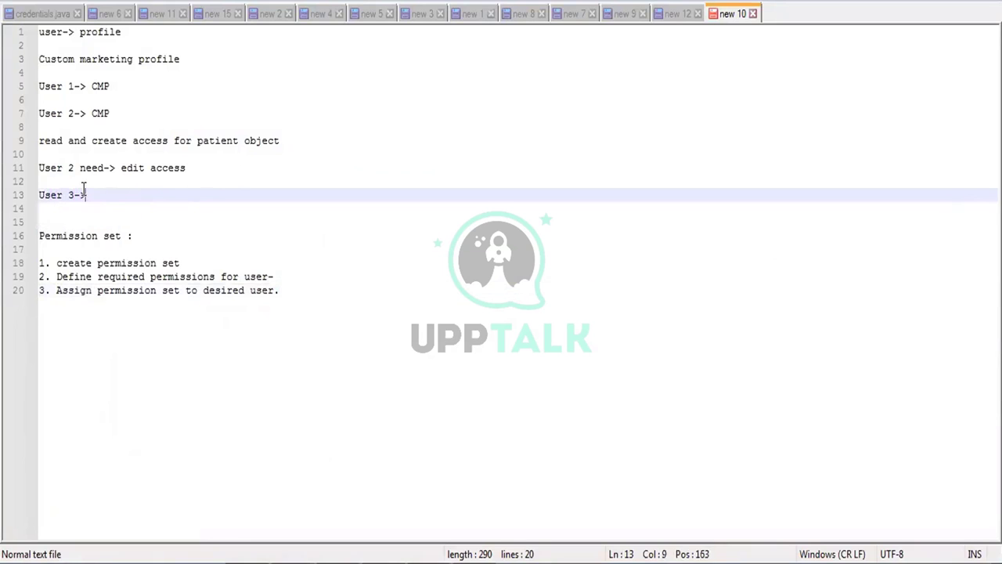
type(" profile")
key("Return")
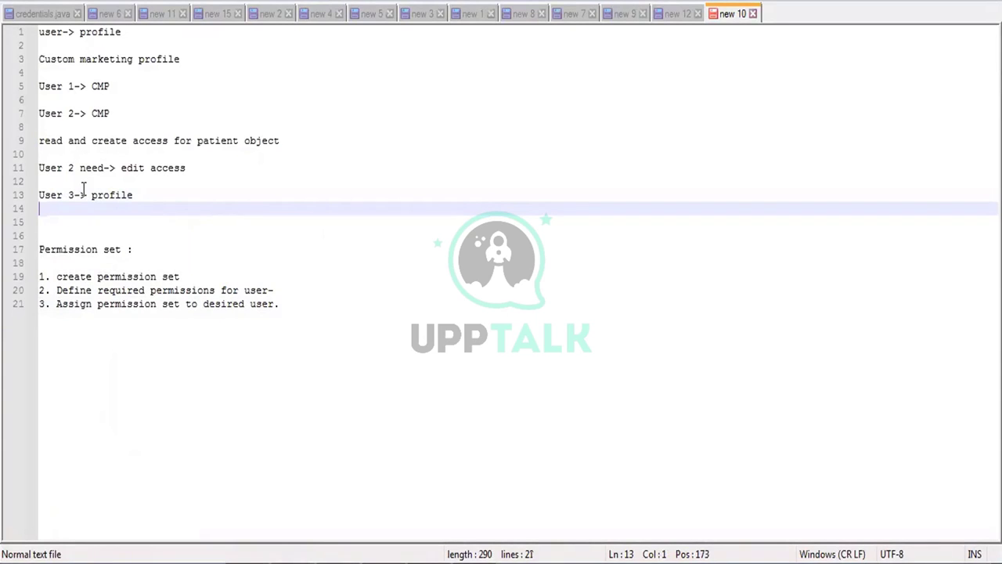
key("Return")
type("assign permission set user 3")
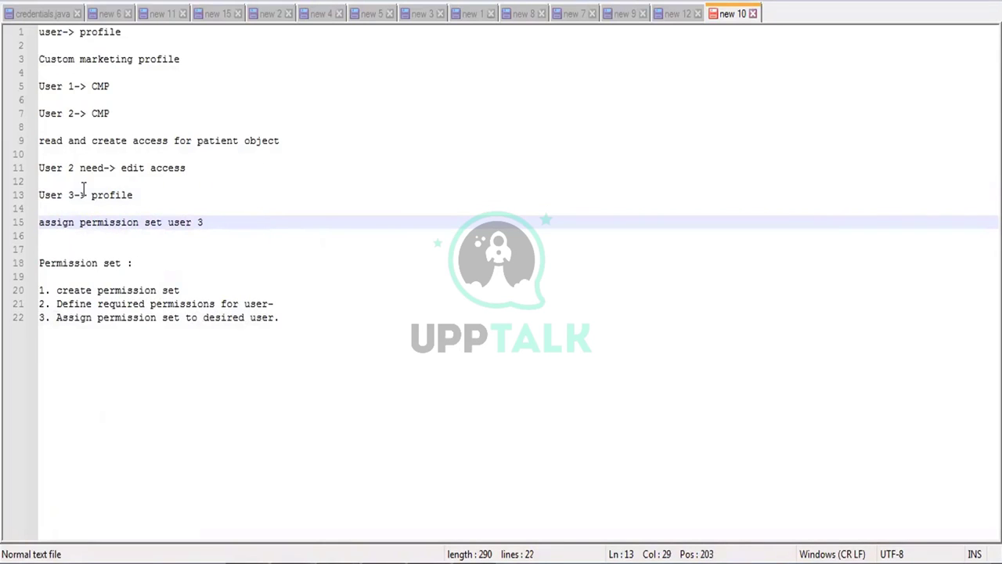
left_click_drag(286, 318, 31, 33)
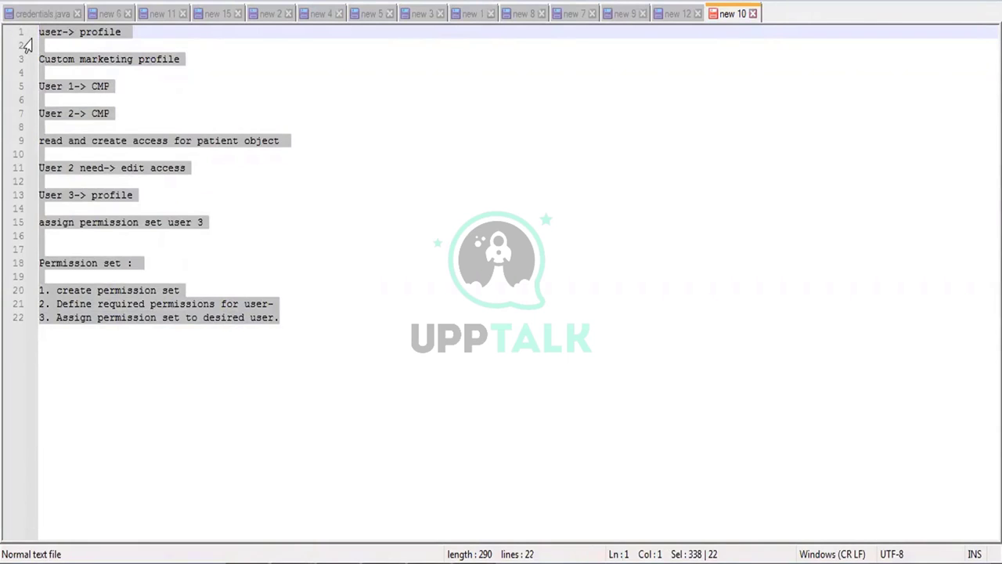
Delete all the selected notes and open a blank new-user form from the All Users list in Salesforce Setup
key("Delete")
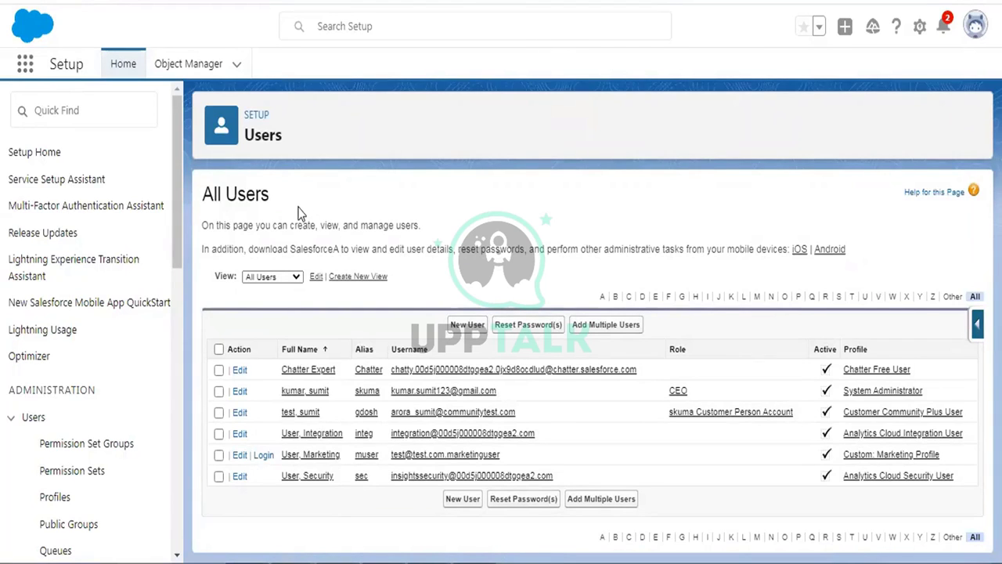
left_click(65, 114)
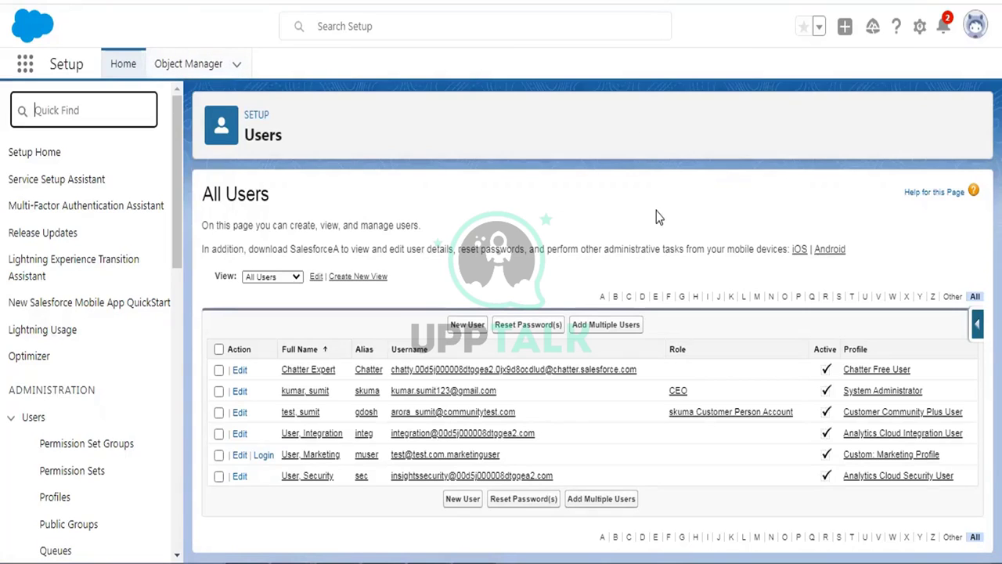
left_click(460, 328)
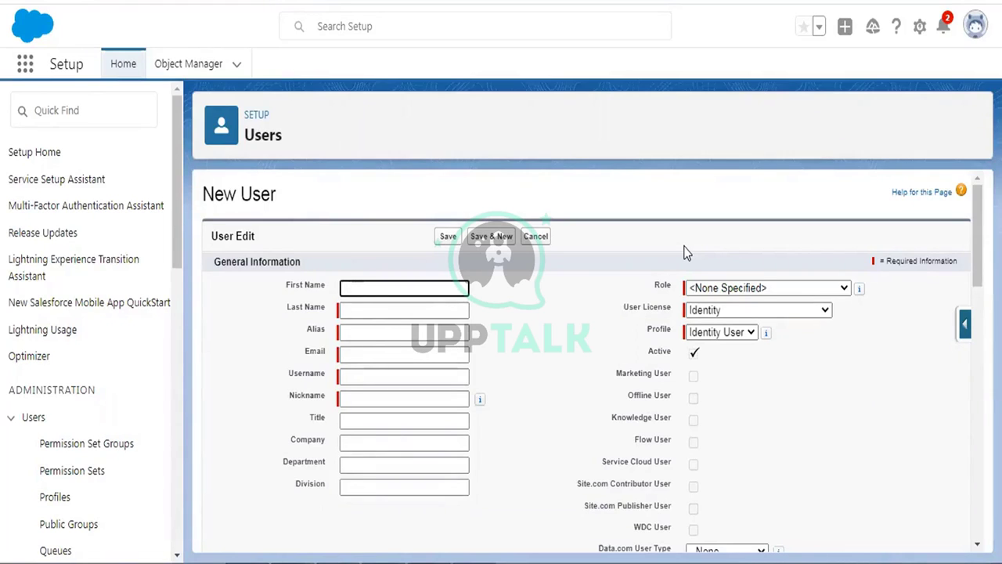
Find the Roles setup page and expand the organization's entire role hierarchy to examine the levels from CEO down to the sales teams
left_click(97, 117)
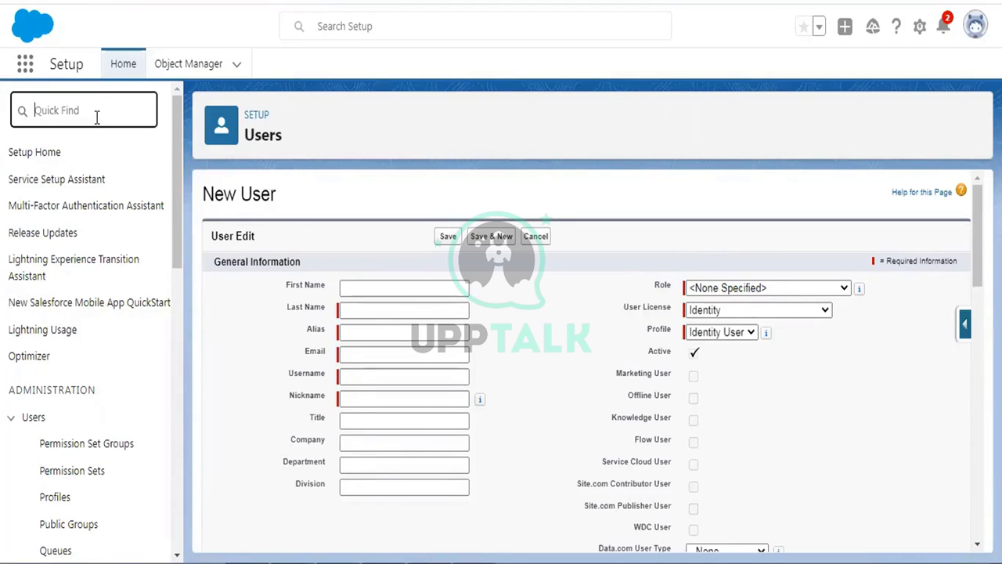
type("role")
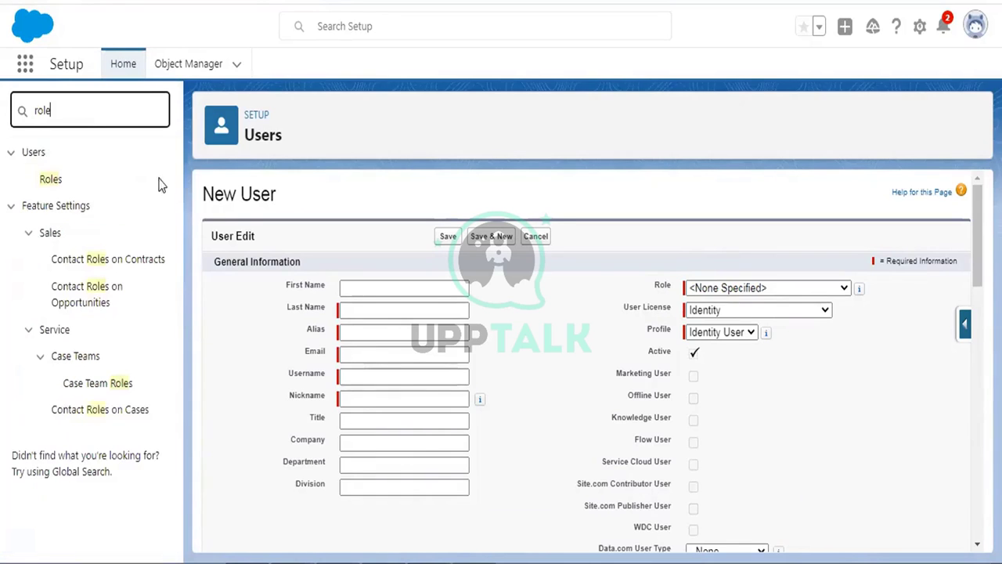
left_click(55, 186)
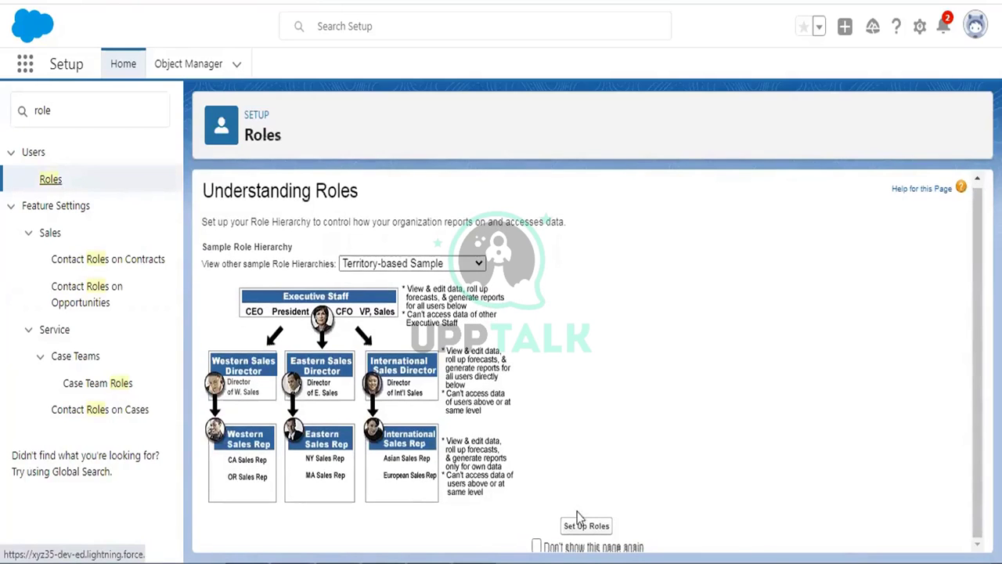
left_click(584, 527)
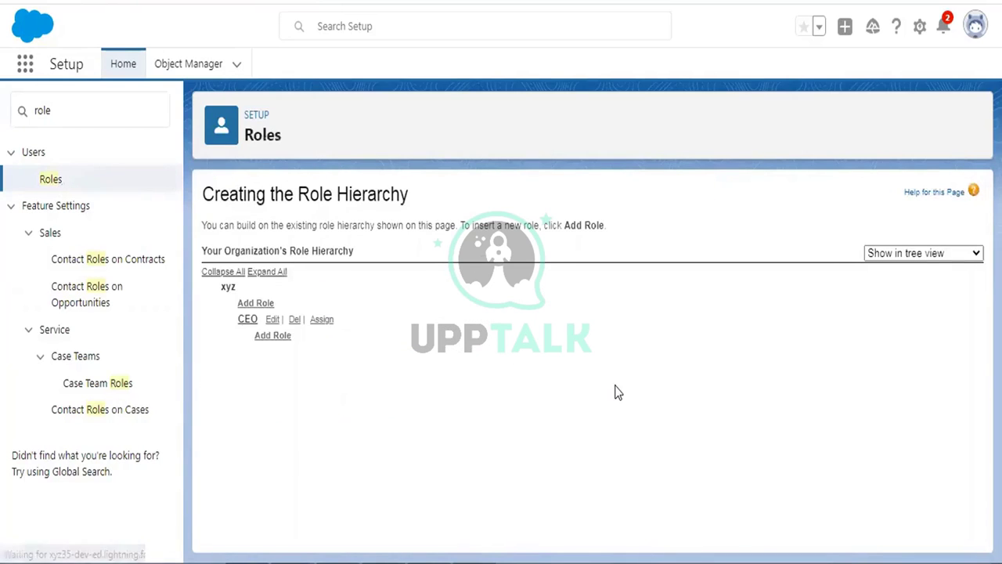
left_click(268, 273)
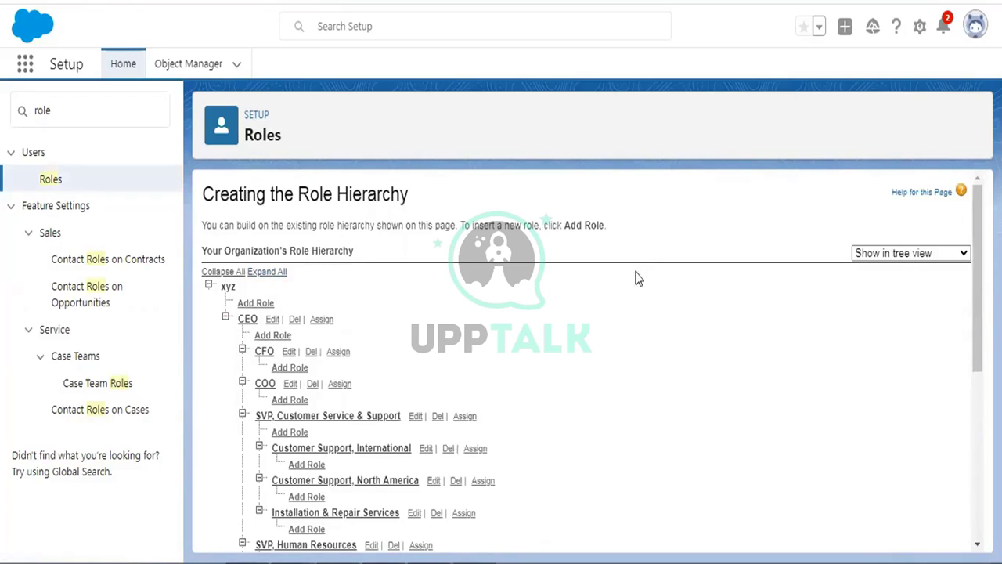
scroll(635, 280, "down", 4)
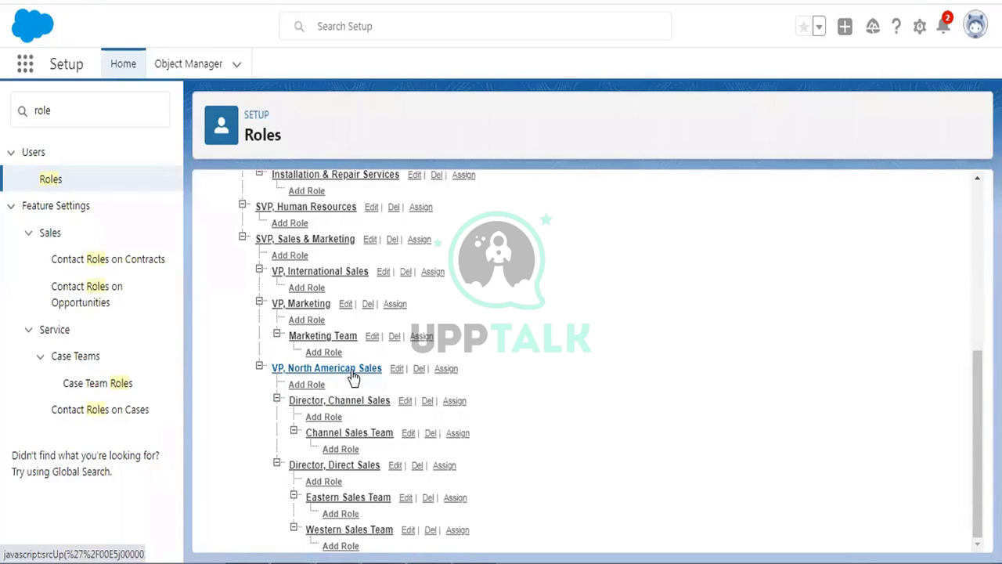
scroll(359, 359, "up", 1)
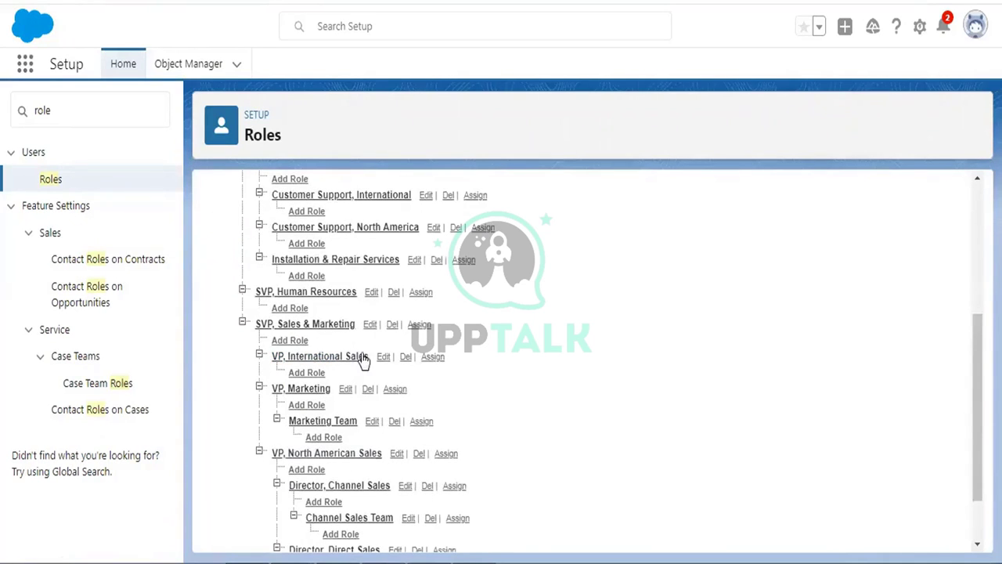
scroll(259, 344, "up", 1)
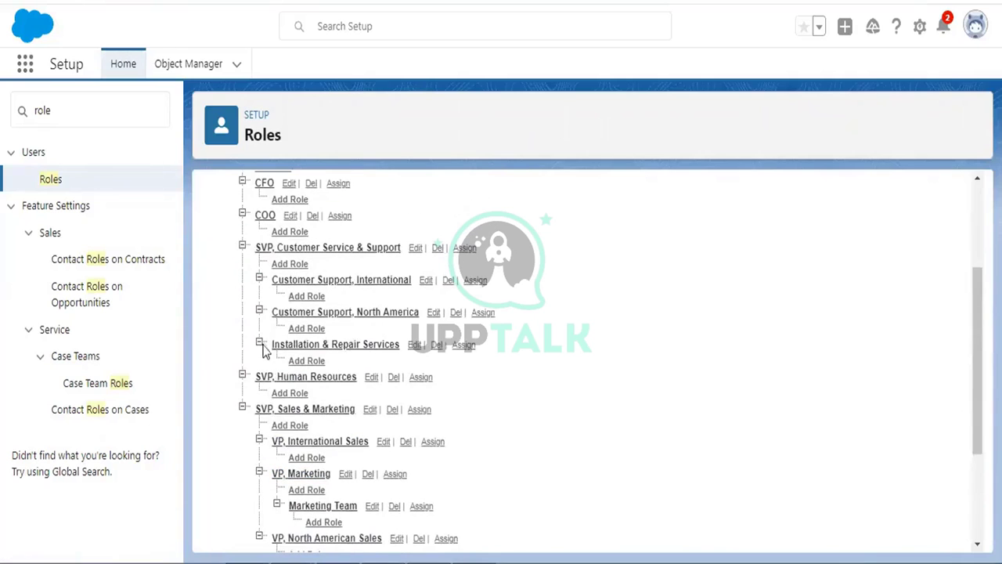
scroll(312, 404, "up", 1)
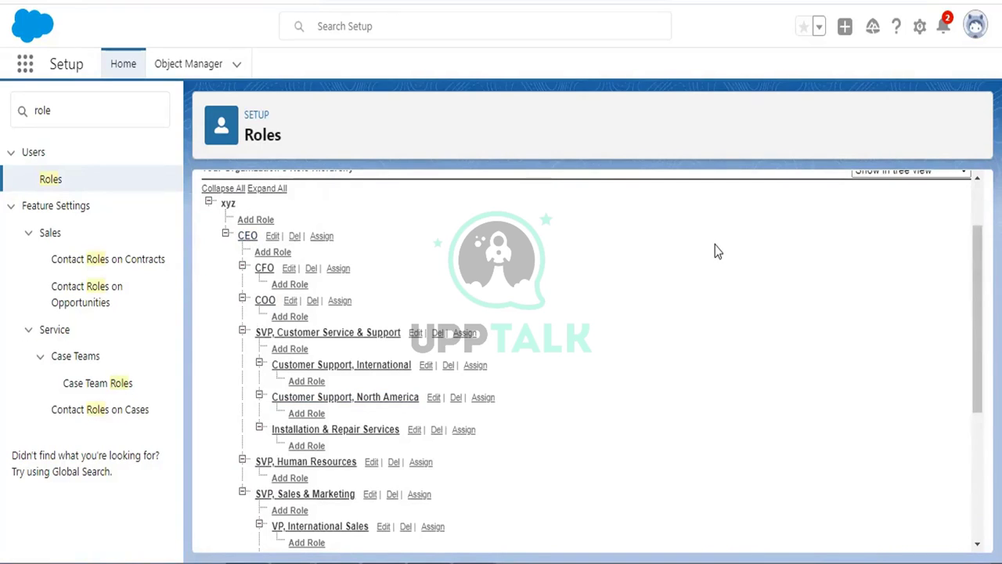
scroll(714, 251, "down", 3)
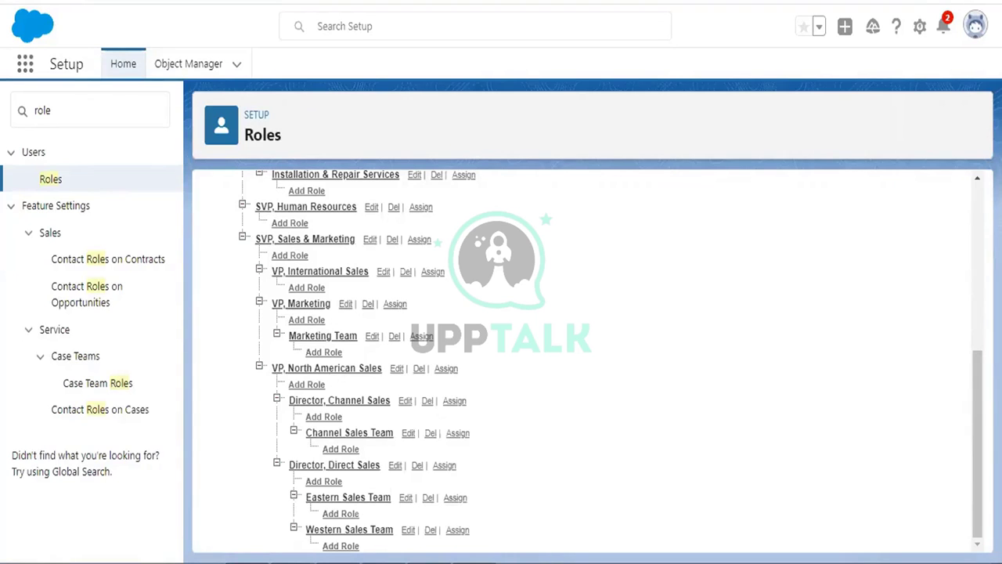
In the emptied text notes, write the heading "standard object :" with "account" and "contact" on separate lines below it
left_click(270, 563)
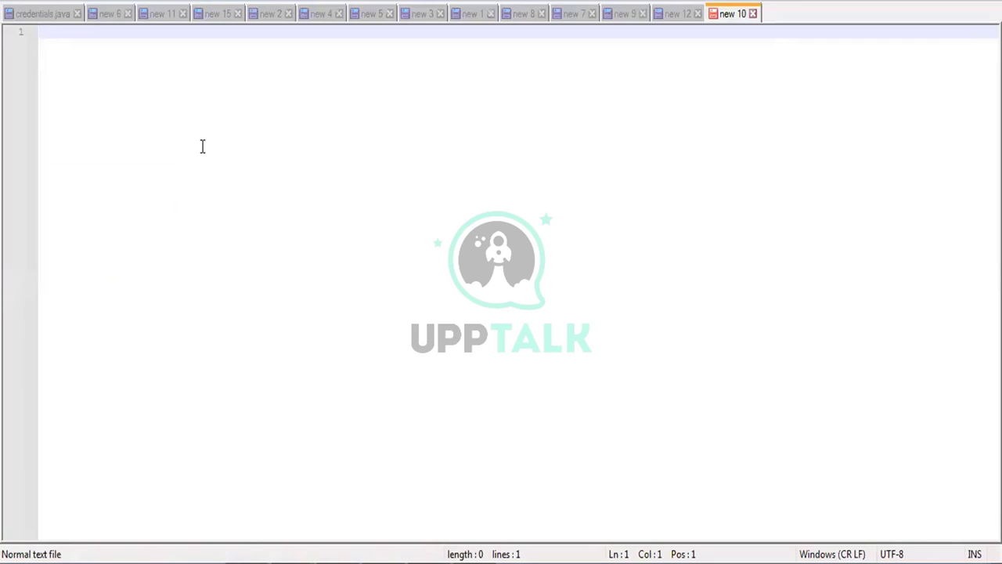
type("standard object ")
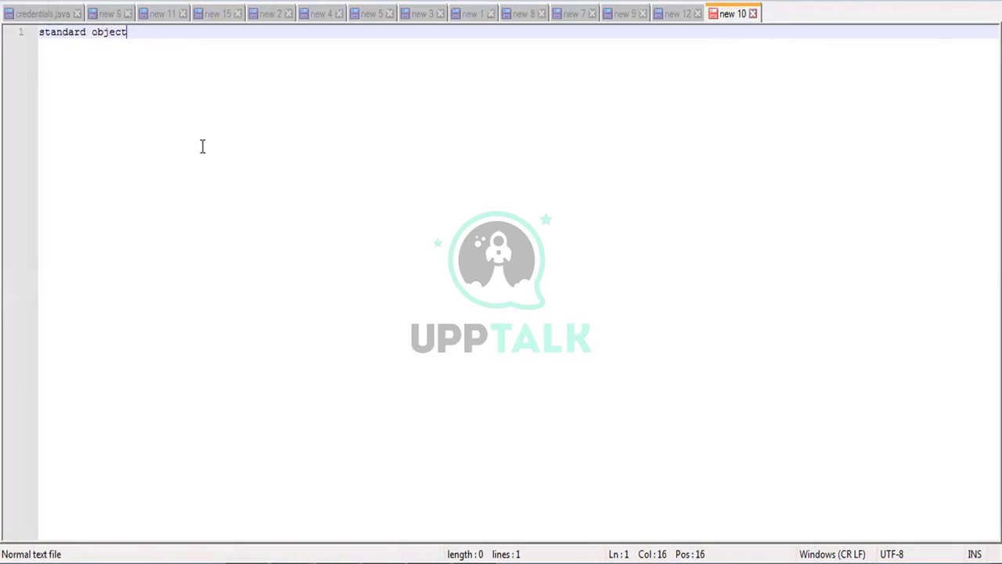
type(":")
key("Return")
key("Return")
type("ac")
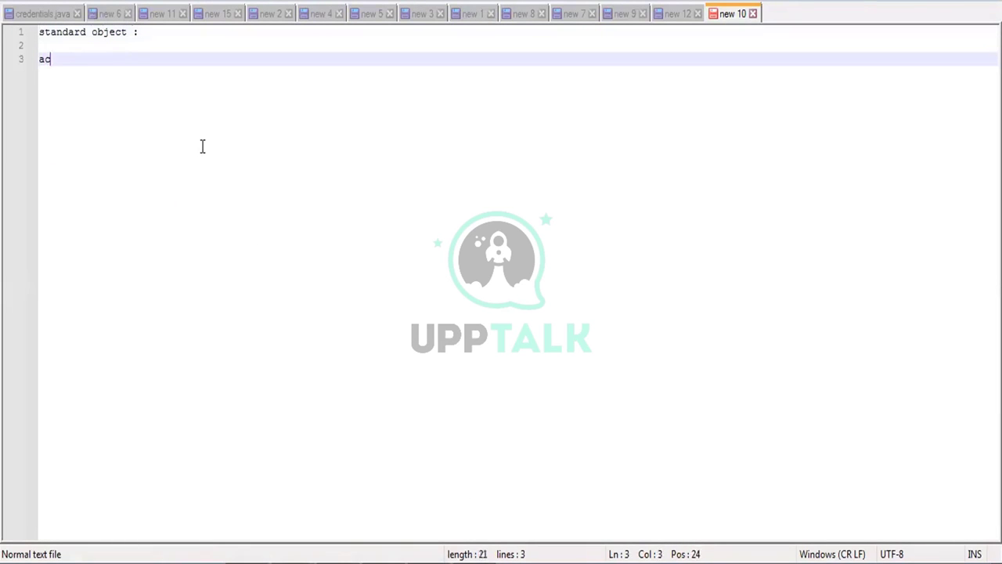
type("count")
key("Return")
type("contact")
key("Return")
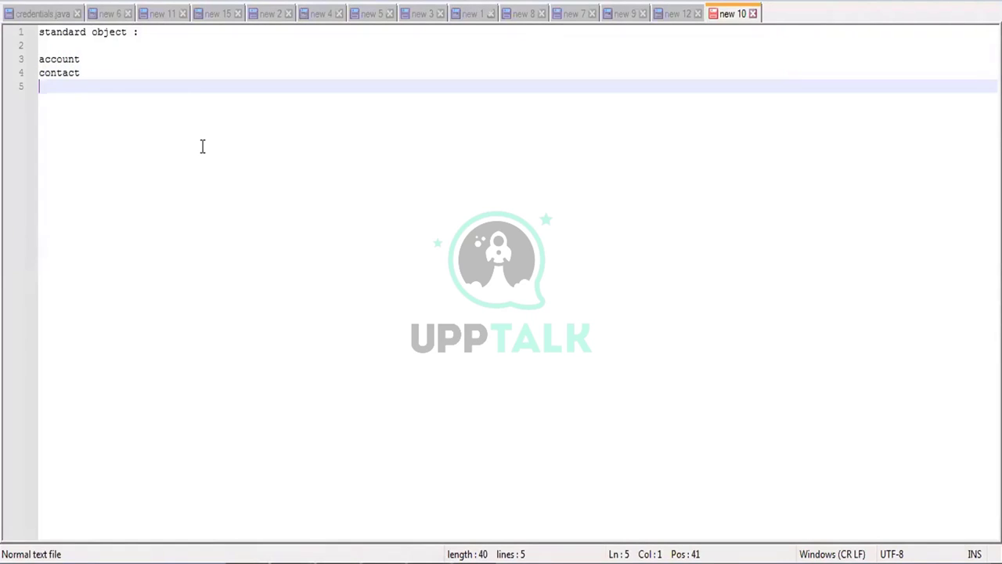
Below the standard objects, leave a gap and add the heading "custom object:" with "patient detail" under it
key("Return")
key("Return")
type("custom object")
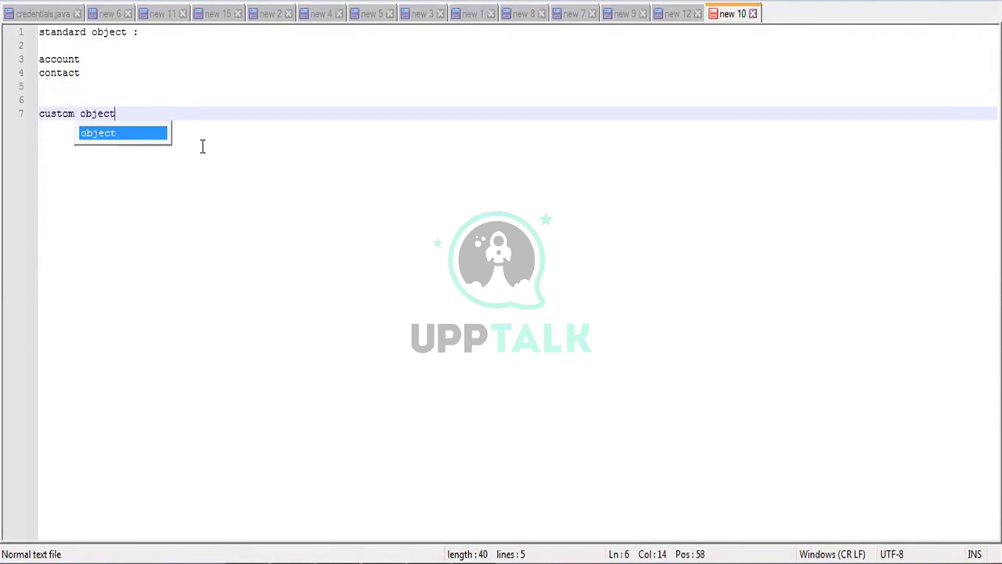
type(":")
key("Return")
type("pa")
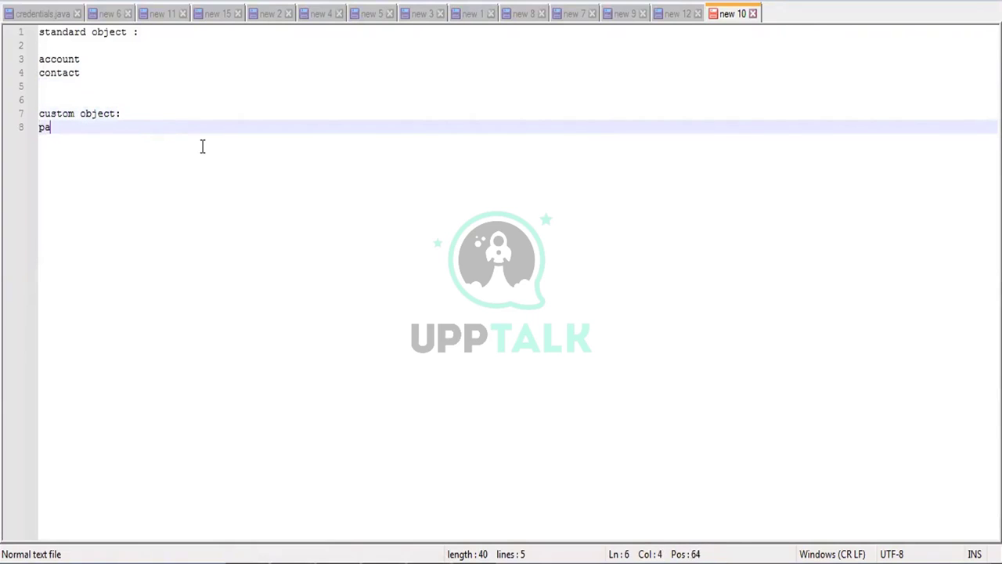
type("tient detail")
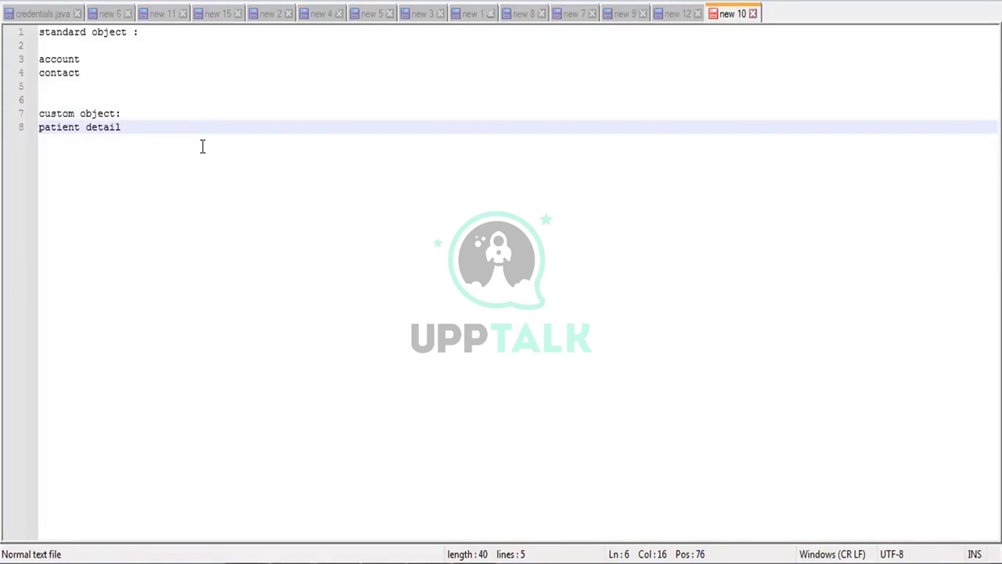
Two blank lines below the custom object entry, add the question "applicable for all objects ?"
key("Return")
key("Return")
key("Return")
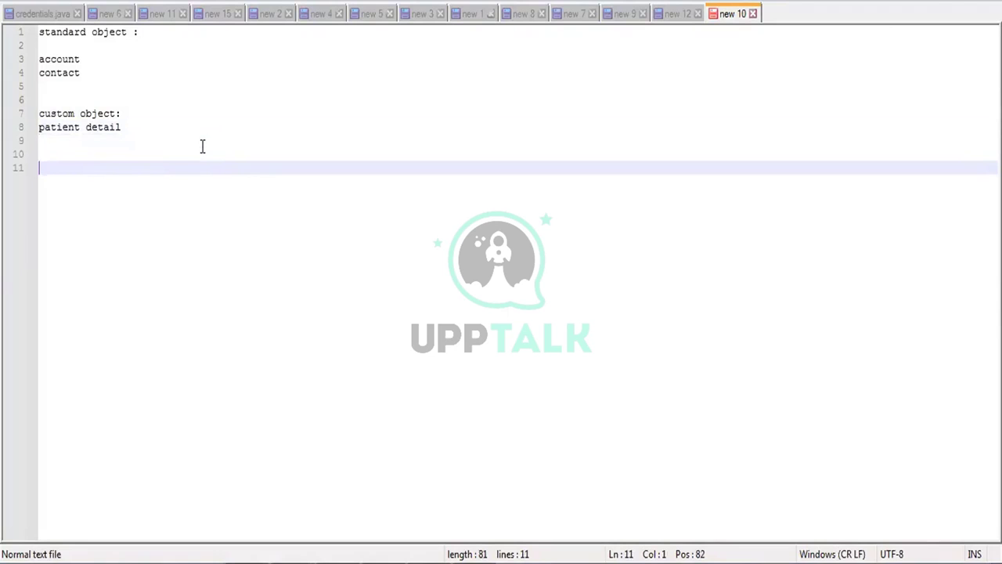
type("applicable for")
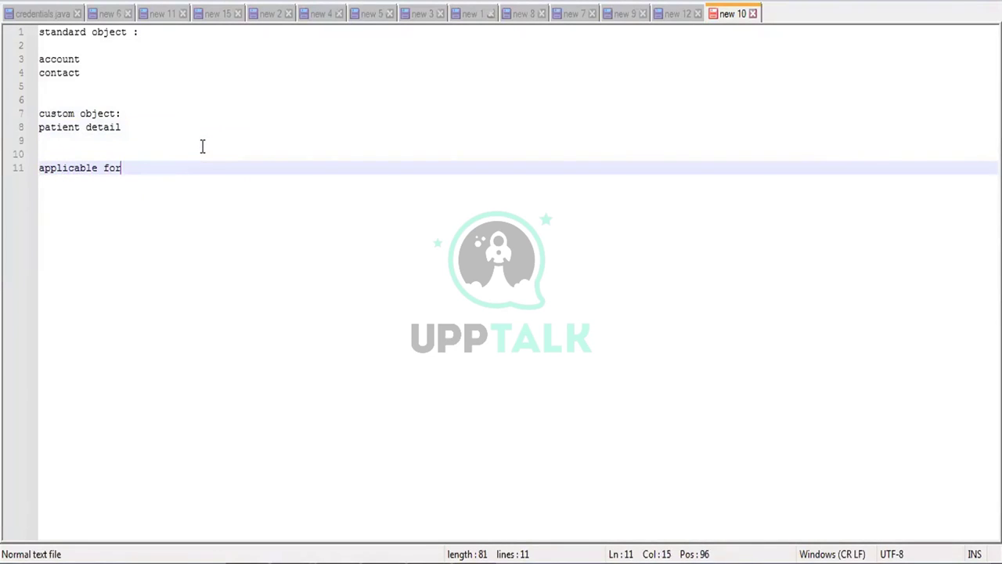
type(" all objects:")
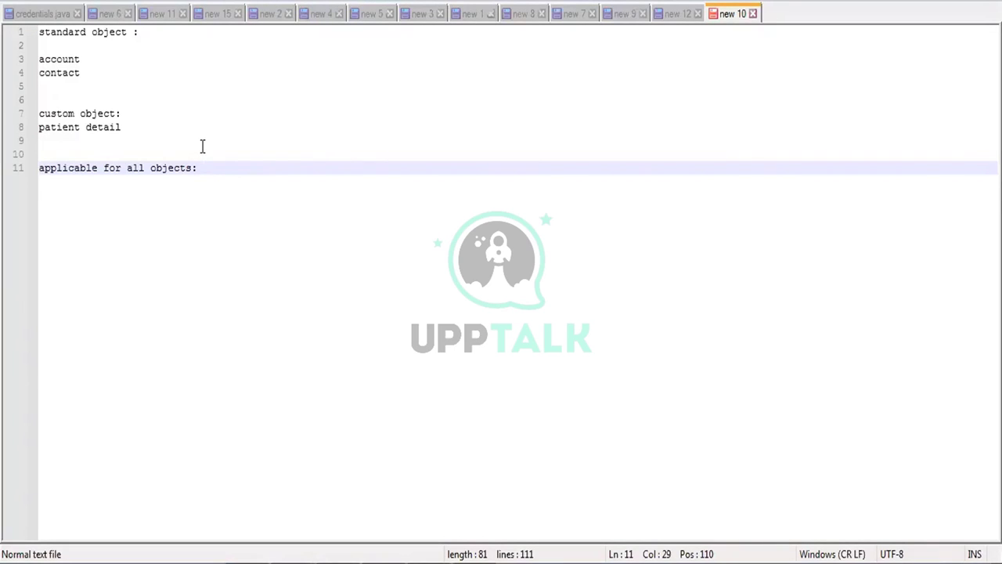
key("BackSpace")
key("BackSpace")
type("?")
key("Return")
key("Return")
Answer the question in the notes with the line "standard object always applicable, custom object we can control"
type("standar")
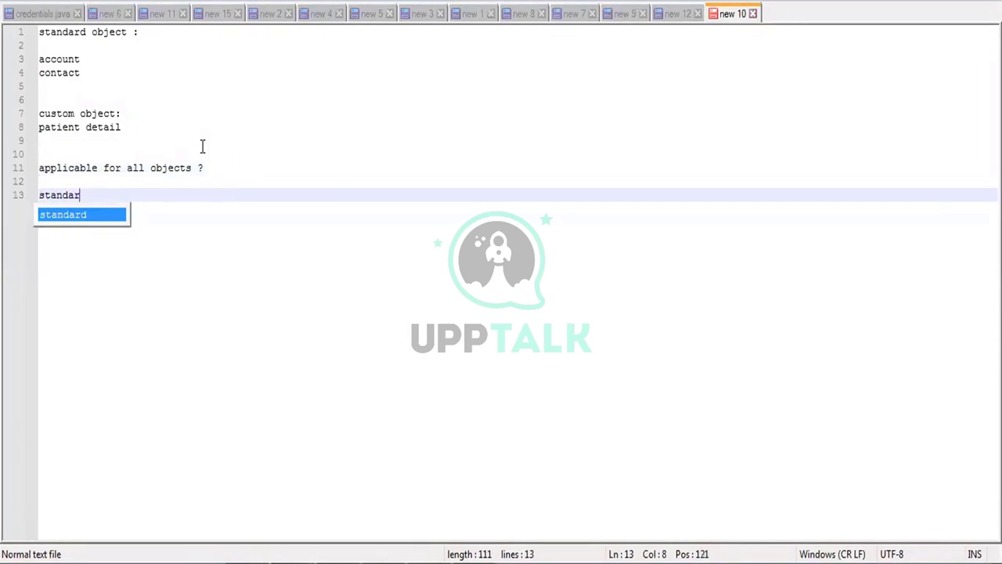
type("d object ")
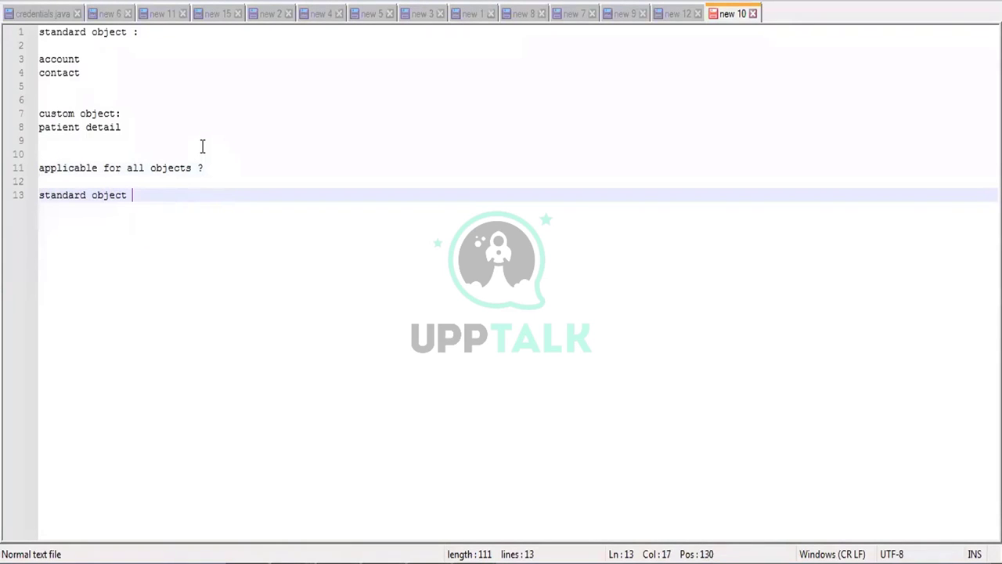
type("always ")
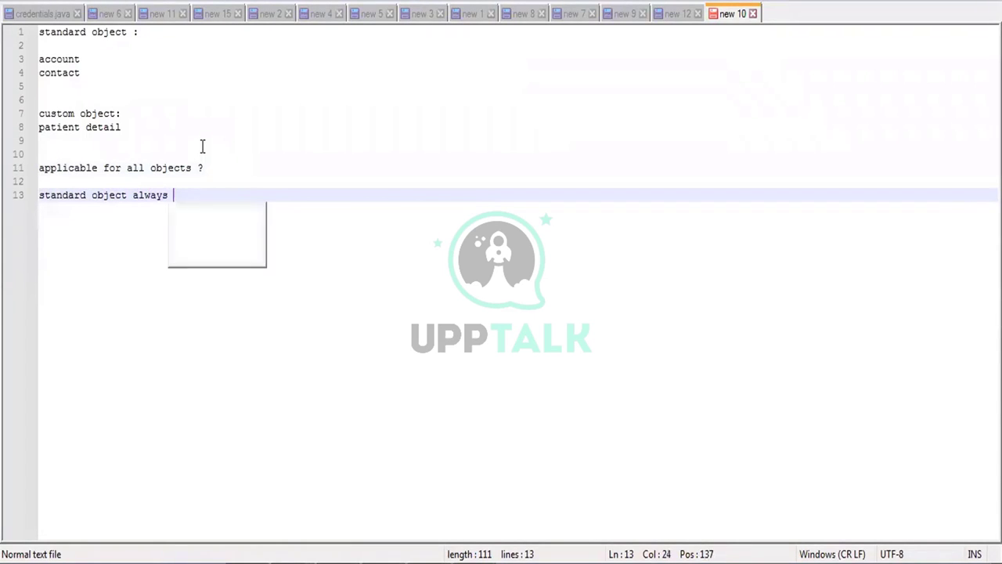
type("applicable")
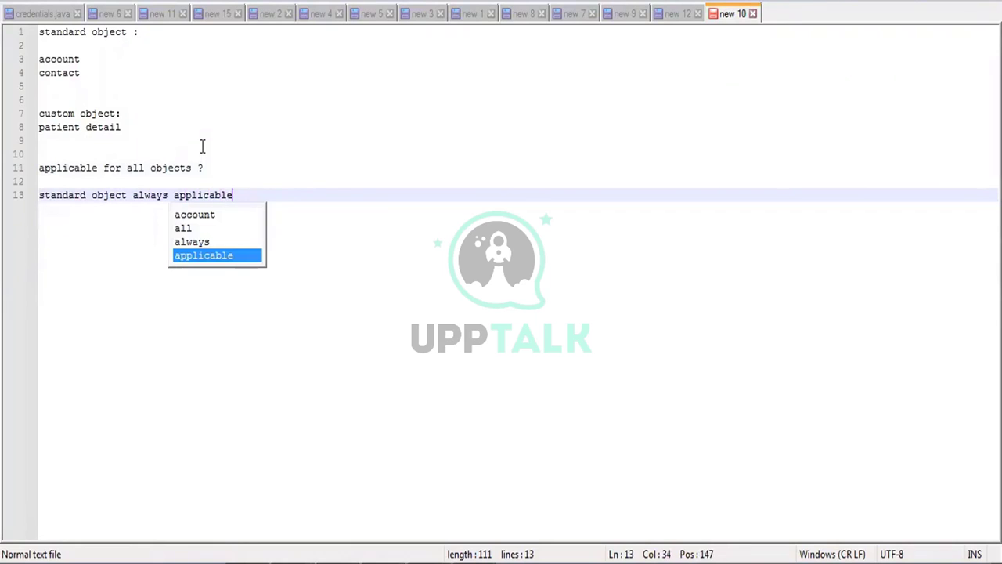
type(", custo")
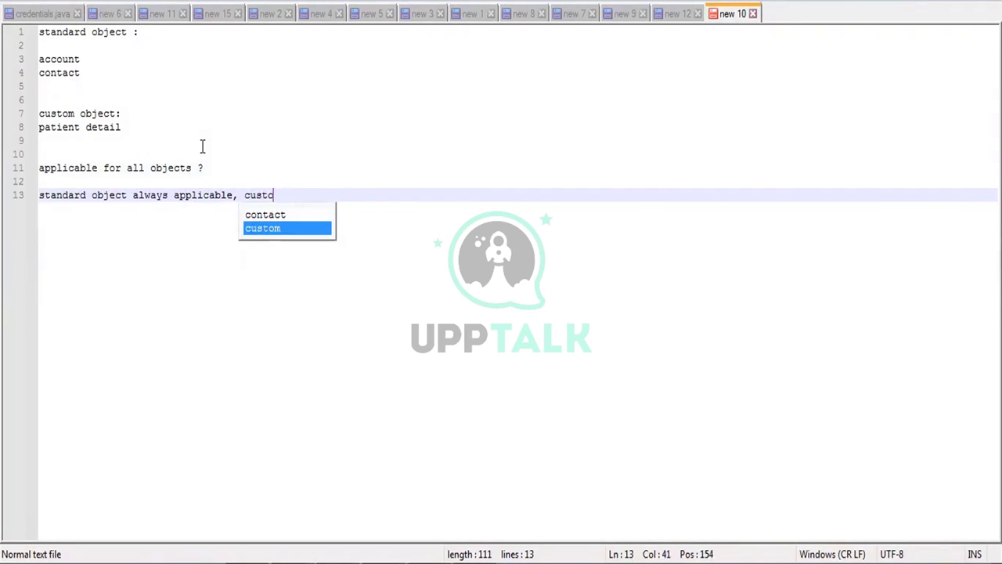
type("m object w")
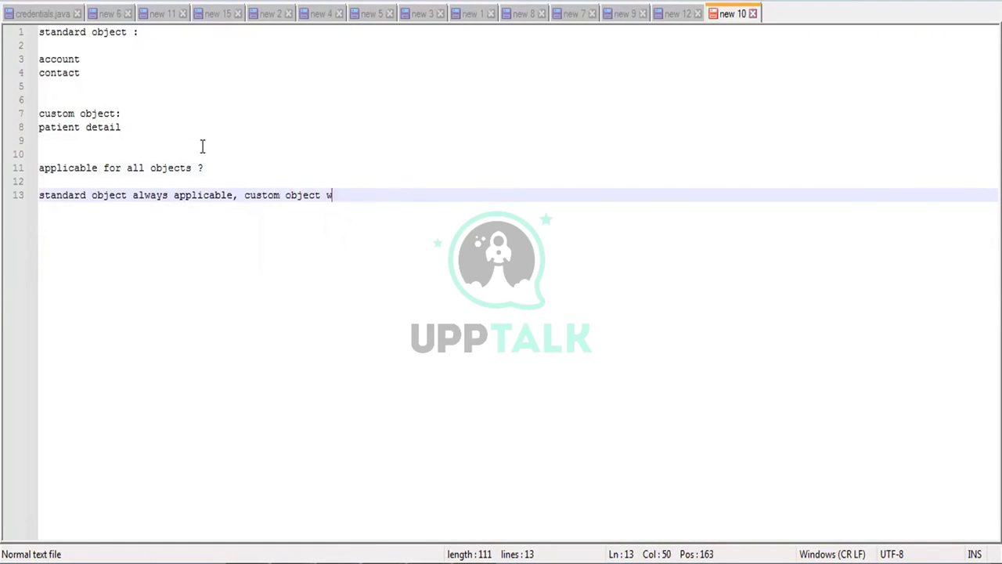
type("e can contro")
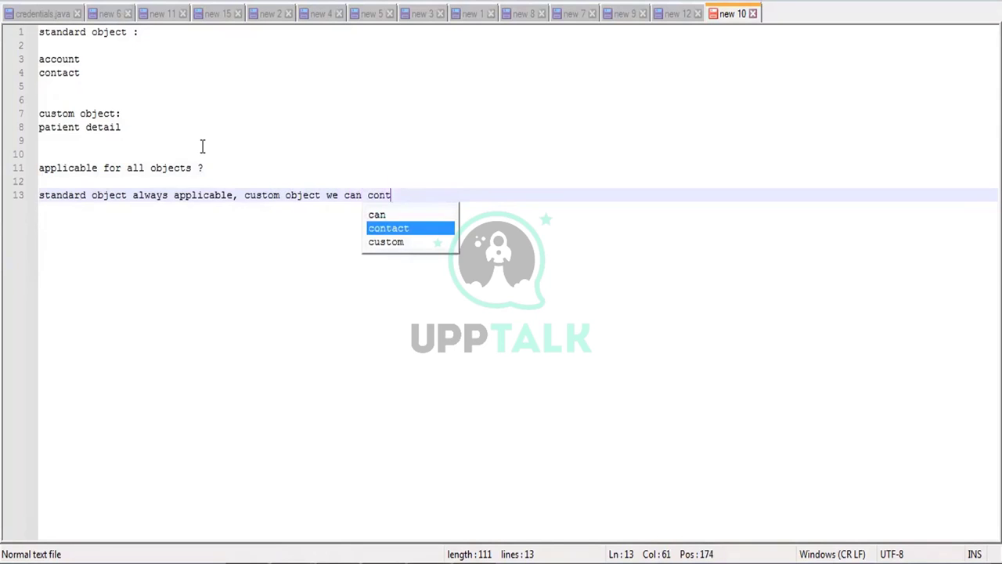
type("l")
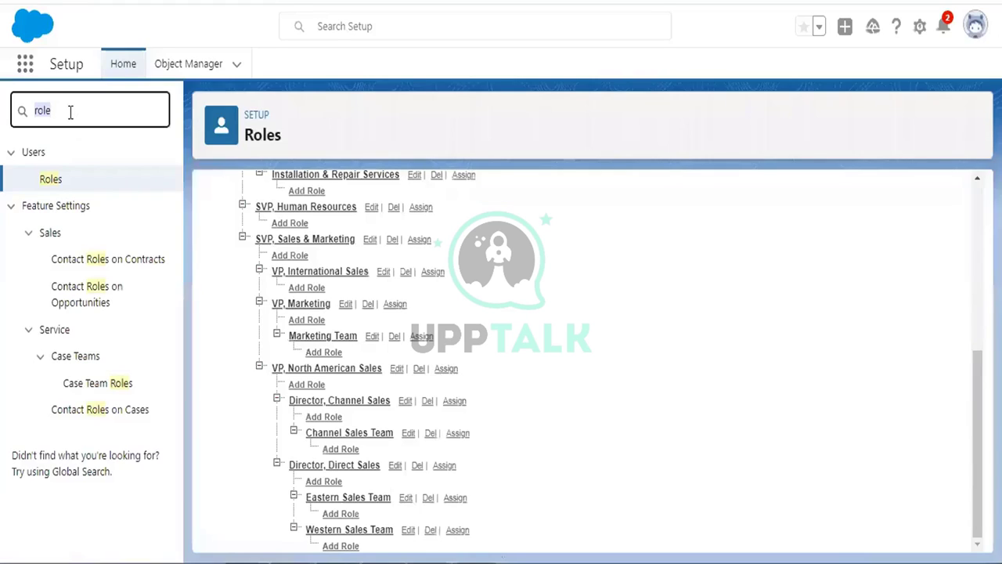
In Salesforce Setup, open Sharing Settings, edit the organization-wide defaults and highlight the Grant Access Using Hierarchies column heading
type("sharing sett")
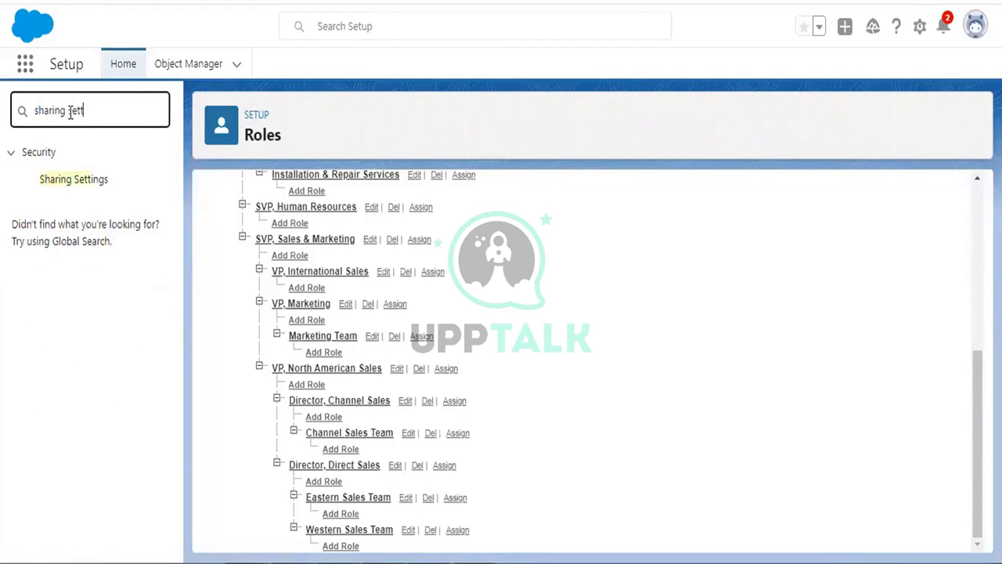
left_click(81, 178)
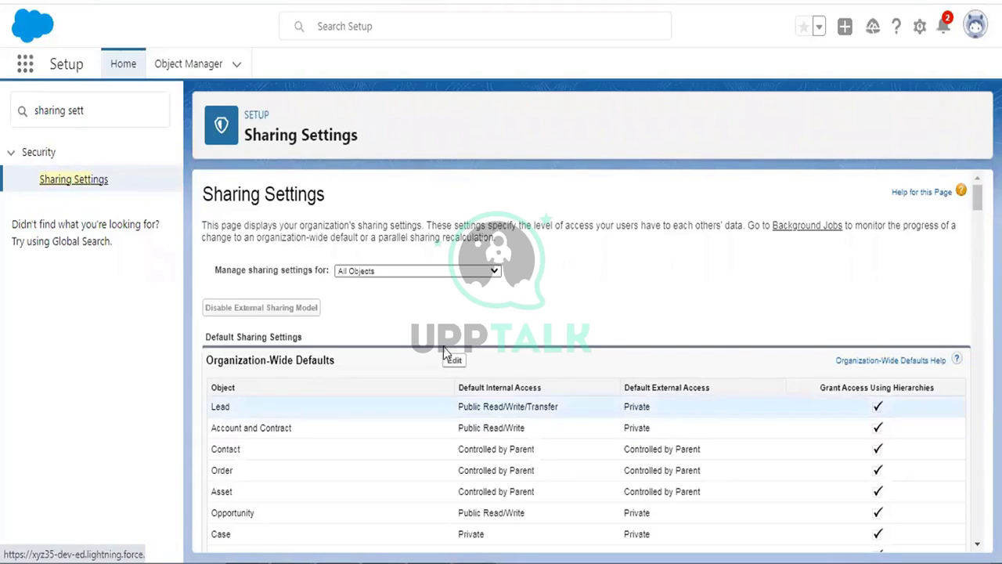
left_click(456, 361)
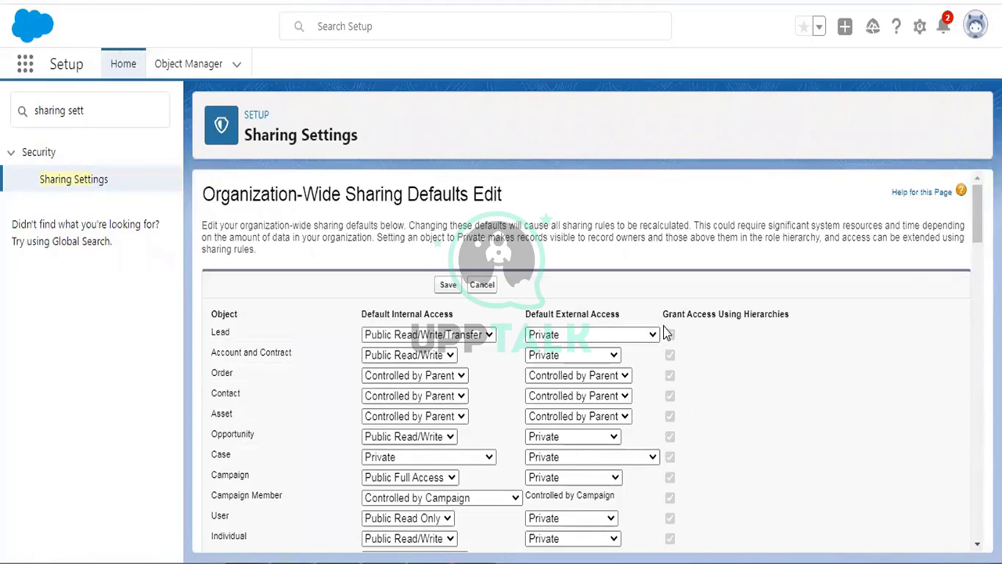
left_click_drag(663, 313, 789, 311)
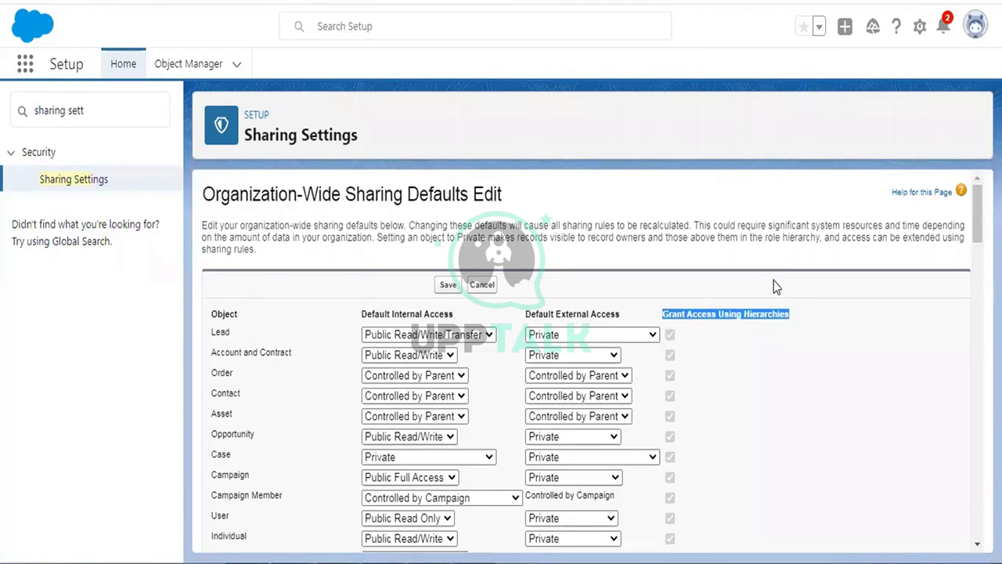
Review the Grant Access Using Hierarchies checkboxes down to the custom objects, highlighting the rows from Doctor to Ratings
scroll(773, 281, "down", 2)
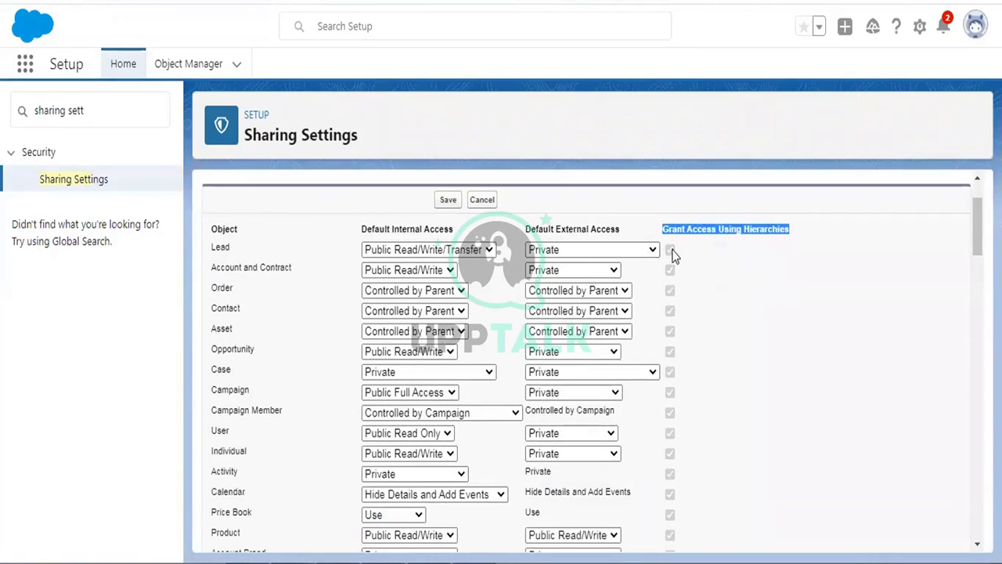
scroll(675, 368, "down", 10)
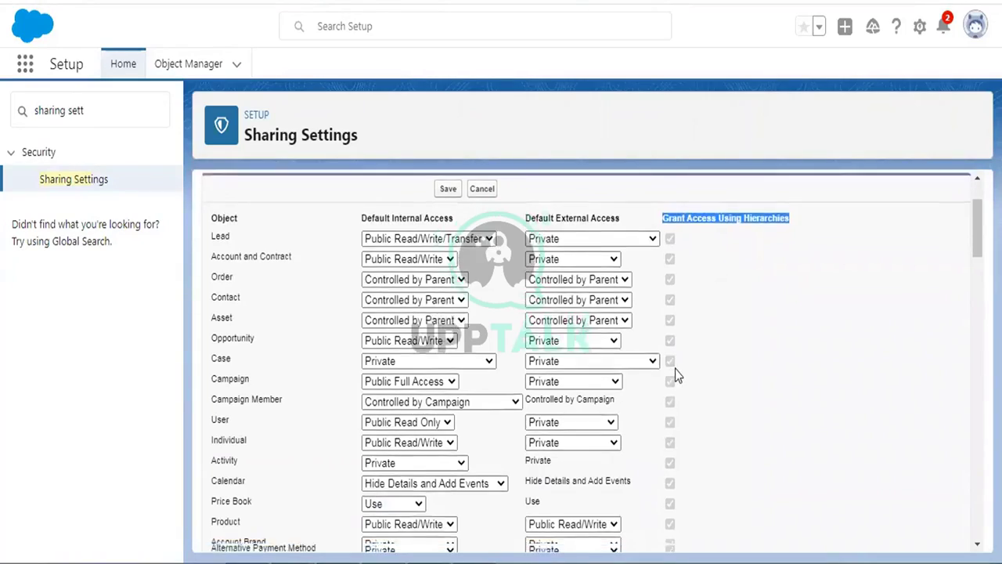
scroll(675, 365, "down", 12)
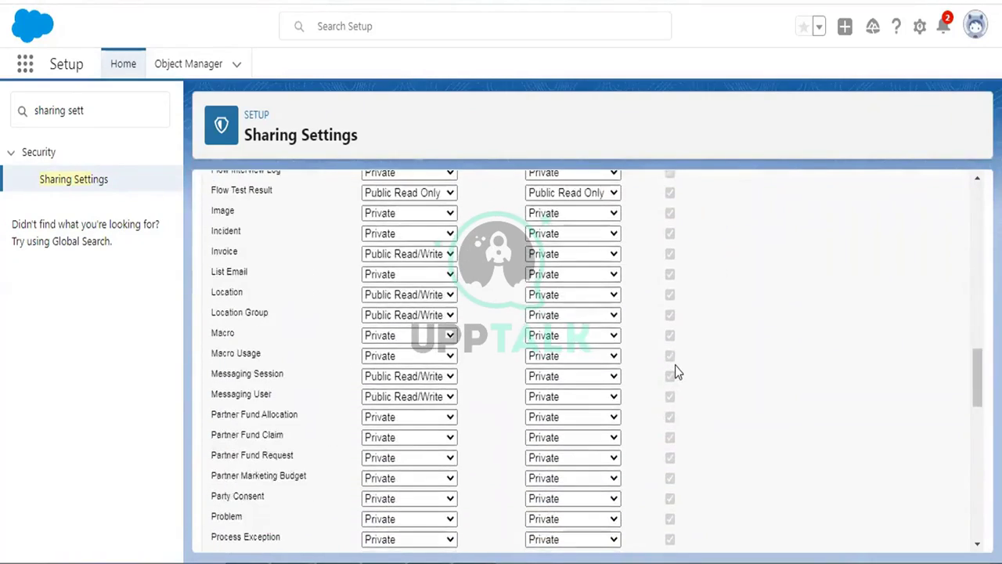
scroll(675, 365, "down", 1)
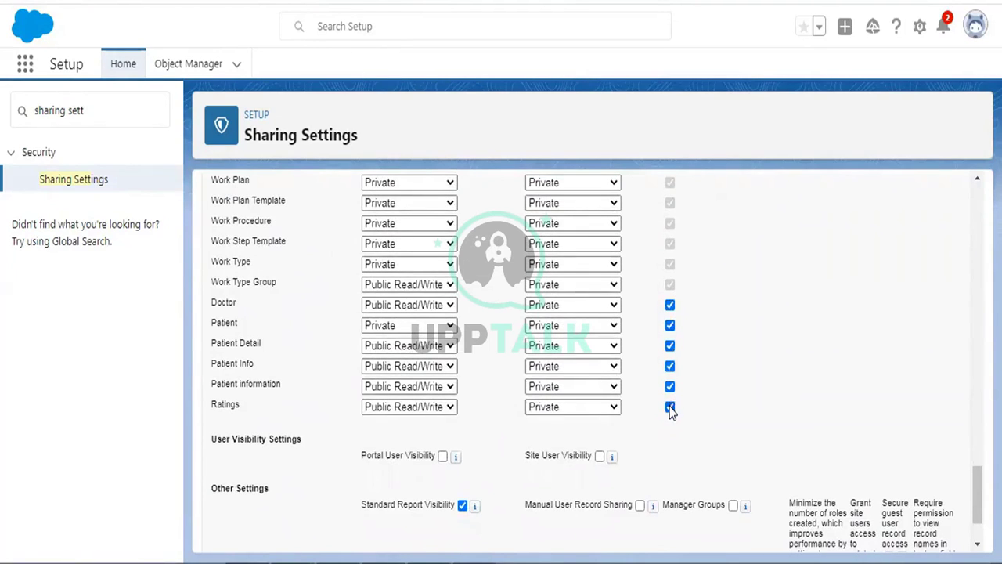
left_click_drag(214, 305, 671, 426)
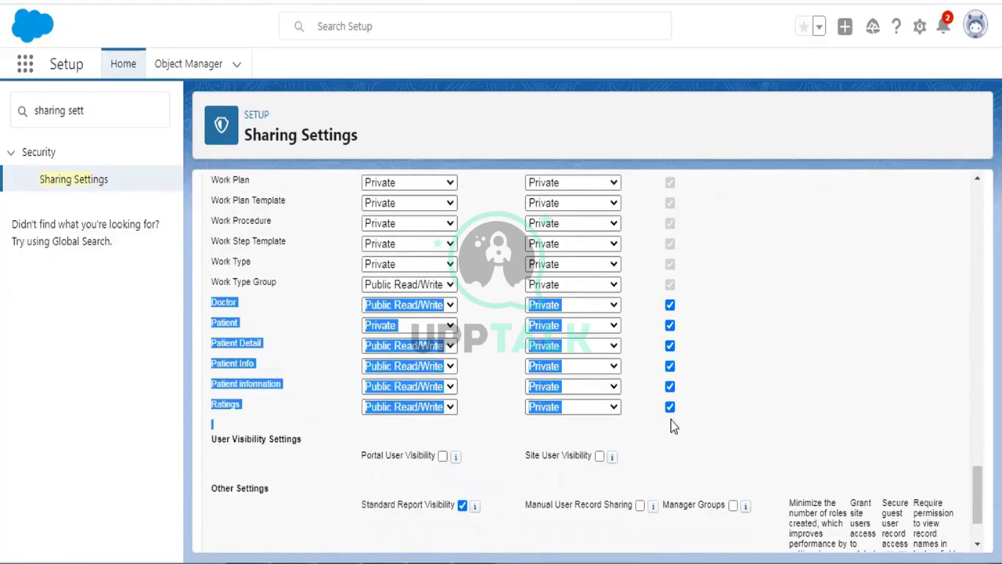
left_click(746, 336)
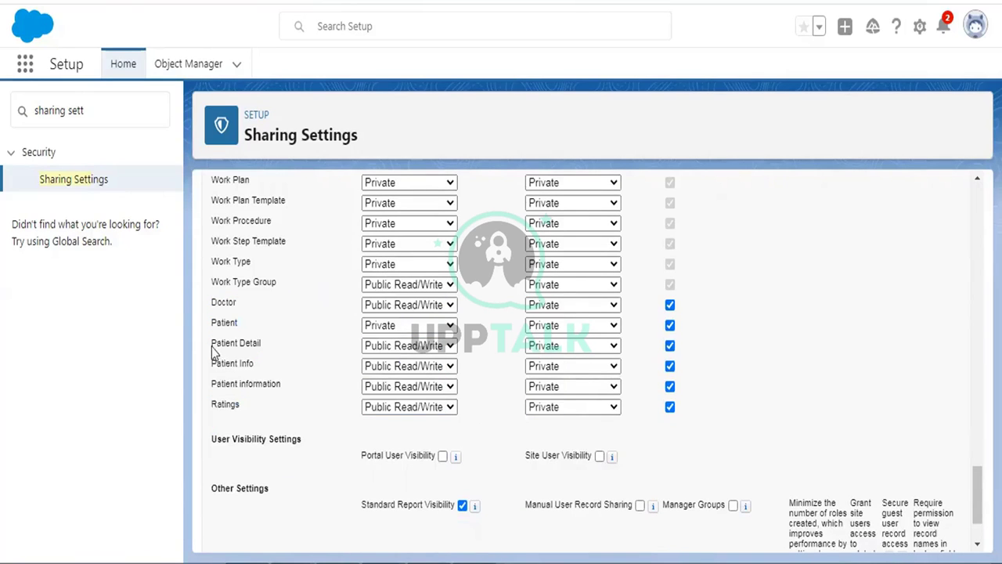
Highlight the Patient Detail object, turn off its Grant Access Using Hierarchies option and turn it back on
left_click_drag(217, 342, 258, 342)
left_click(276, 349)
left_click(671, 346)
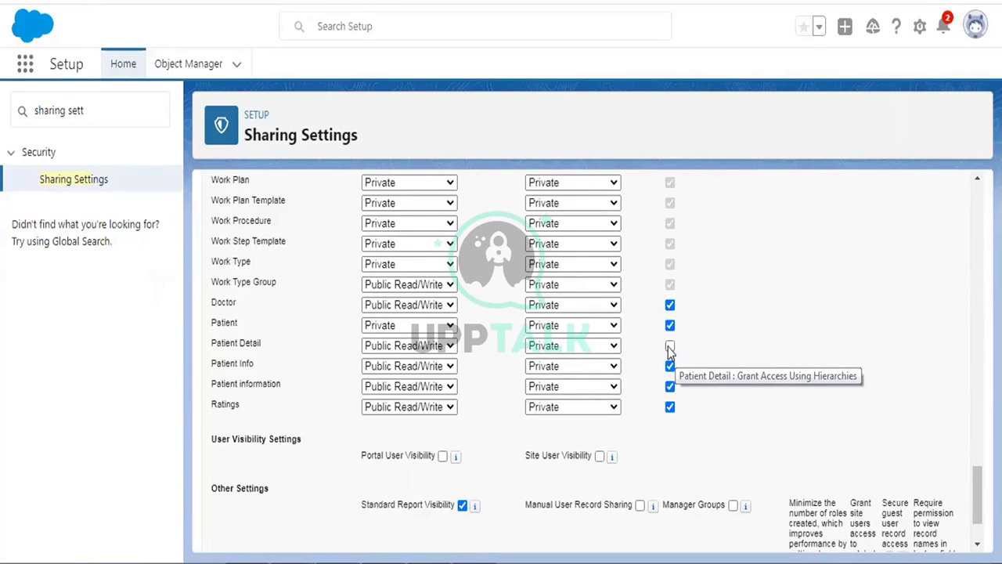
left_click(670, 346)
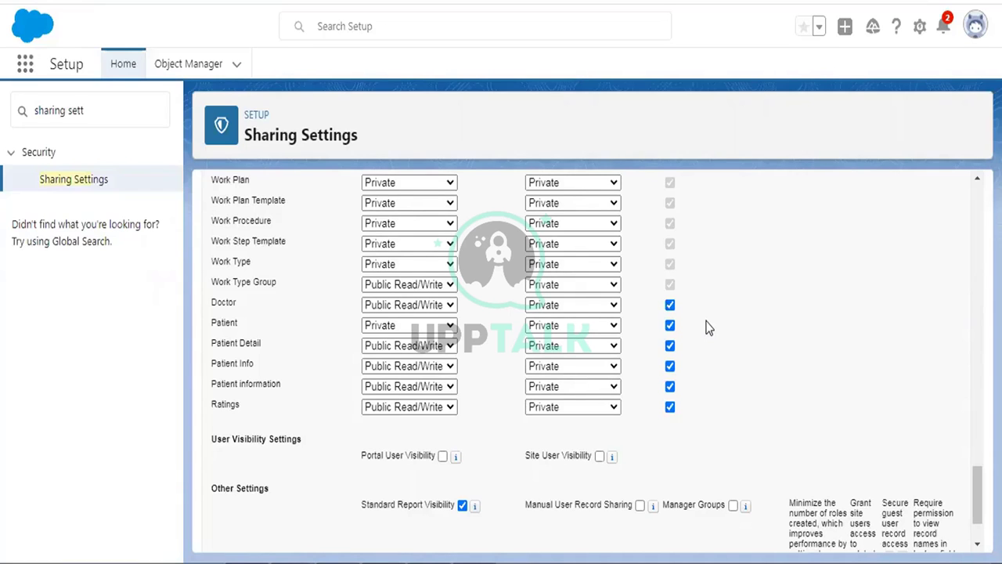
Highlight the Grant Access Using Hierarchies column heading again and cancel editing the organization-wide defaults
scroll(707, 328, "up", 20)
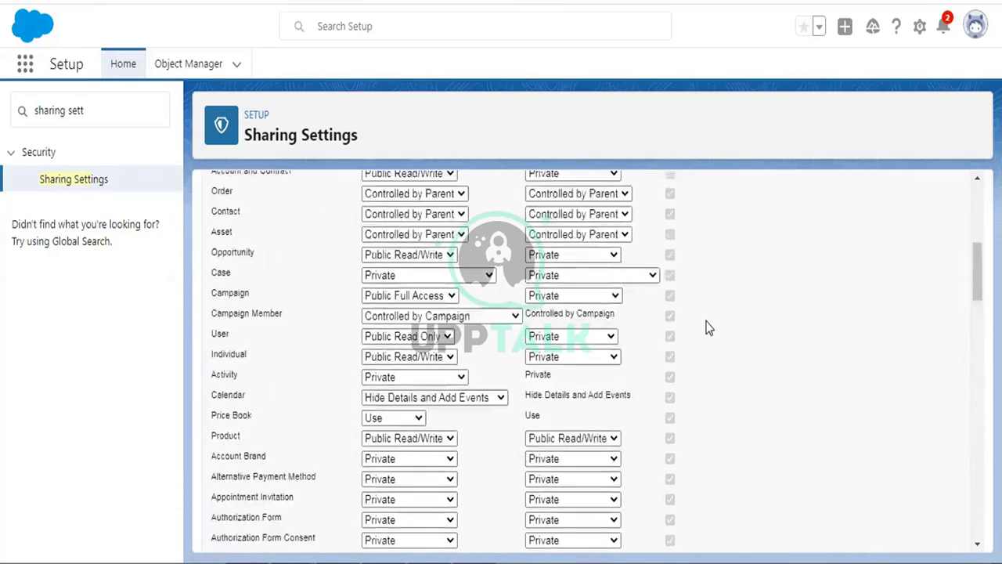
scroll(707, 327, "up", 1)
left_click_drag(664, 315, 791, 325)
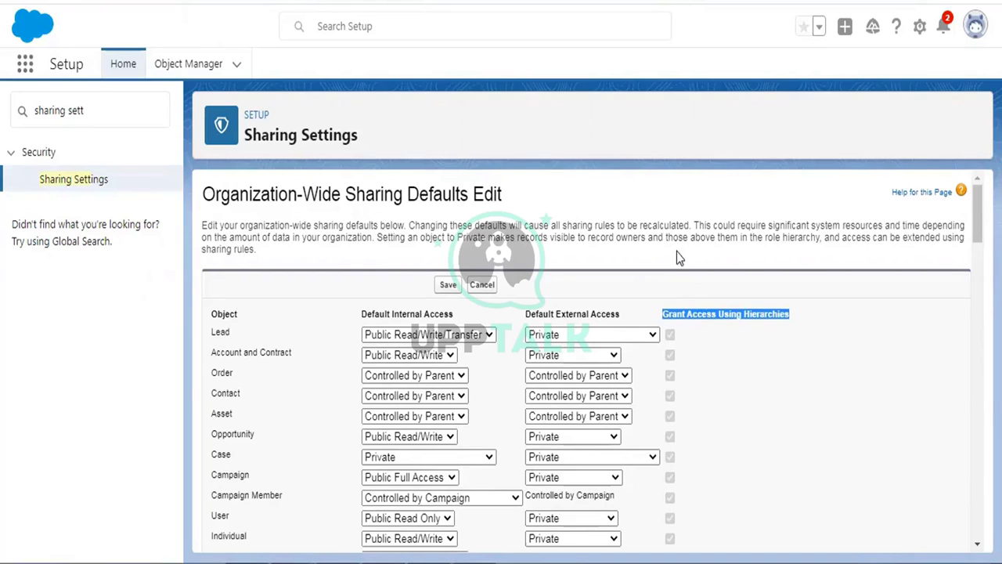
left_click(482, 285)
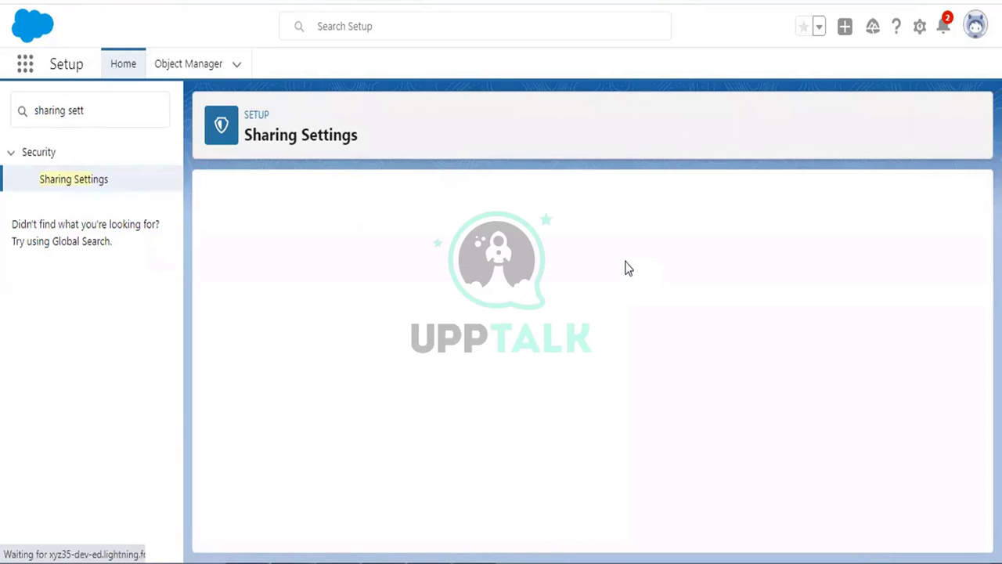